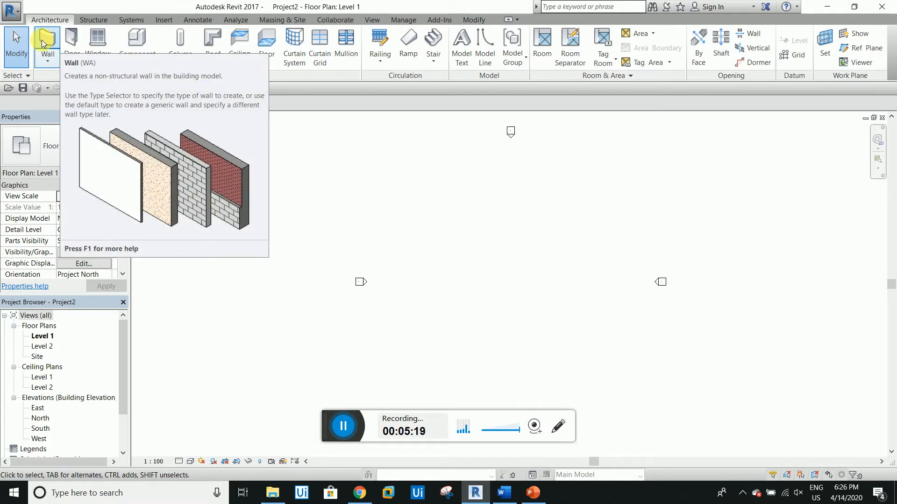
Step: Draw a straight horizontal Generic - 200mm wall about 34000 mm long between the west and east elevation markers on Level 1
left_click(43, 42)
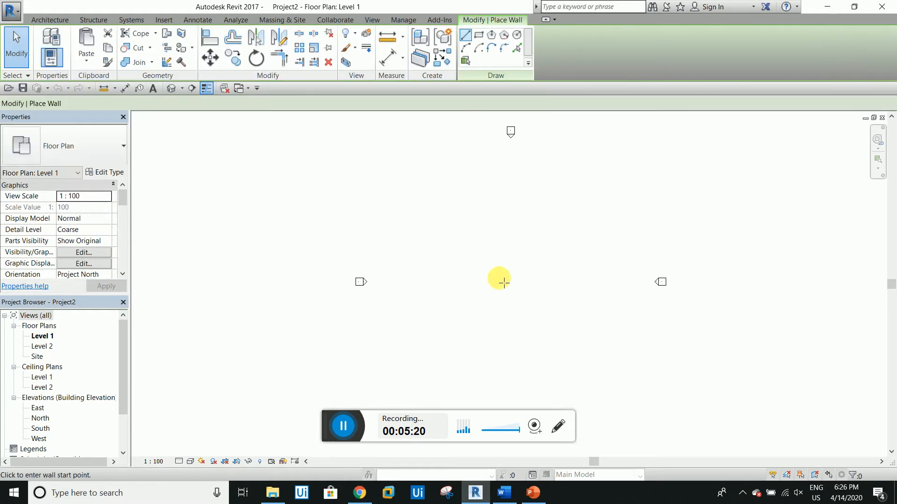
left_click(399, 273)
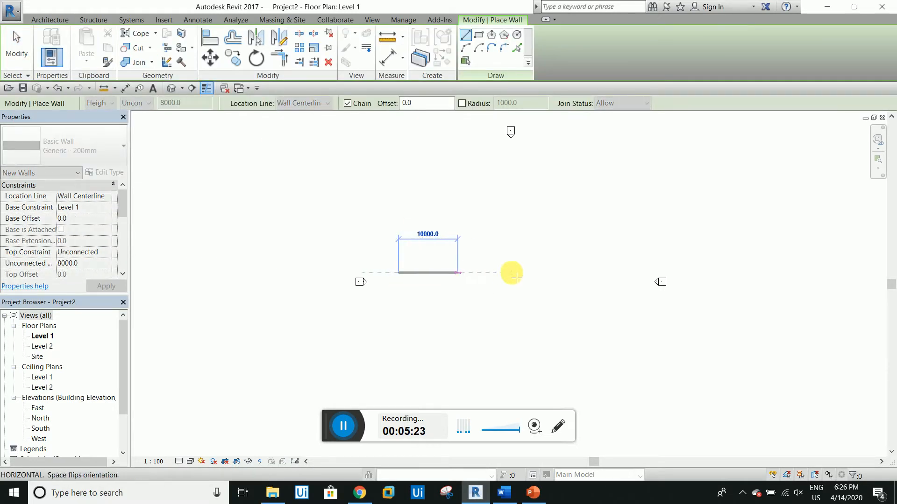
scroll(591, 279, "up", 3)
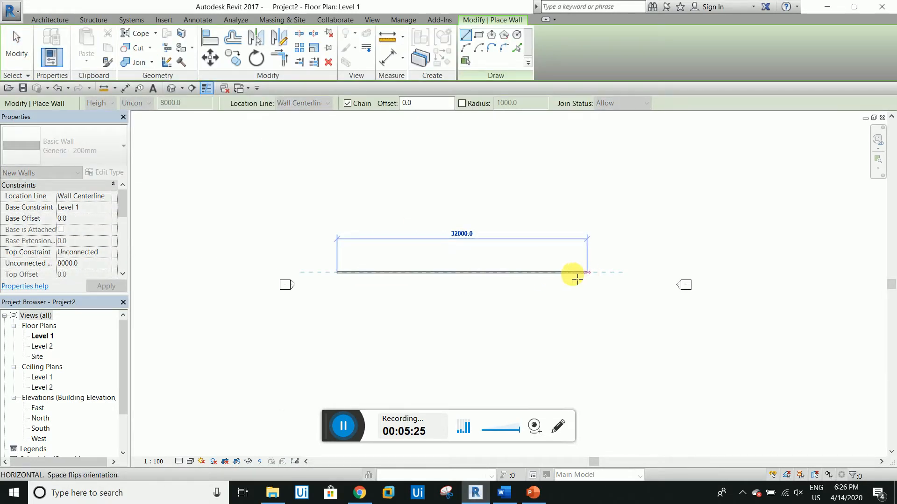
scroll(573, 278, "up", 1)
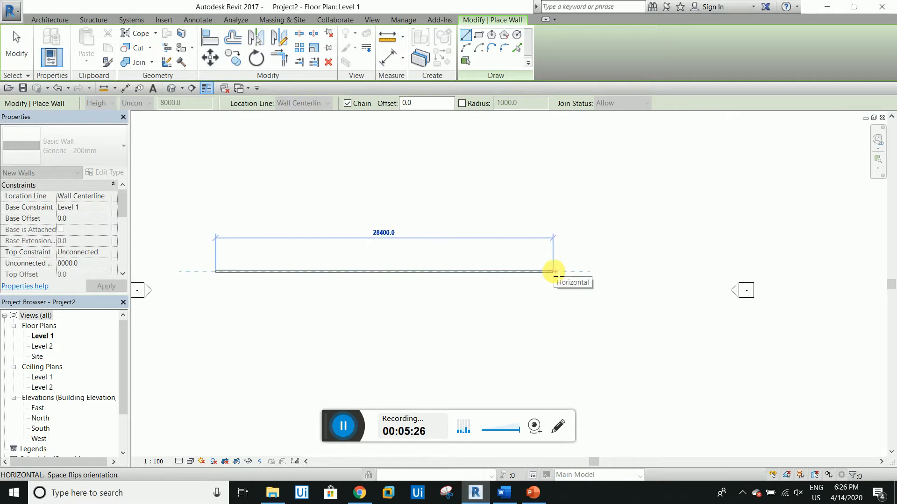
scroll(610, 274, "down", 1)
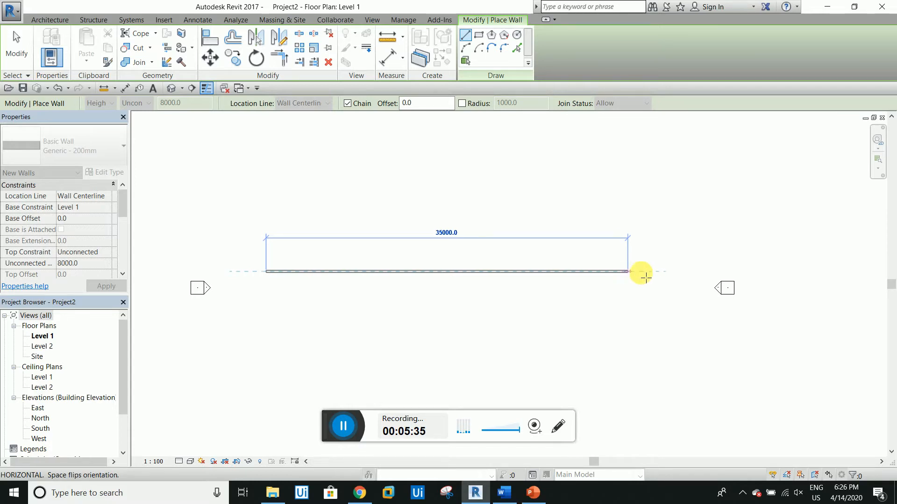
left_click(616, 273)
scroll(467, 286, "up", 3)
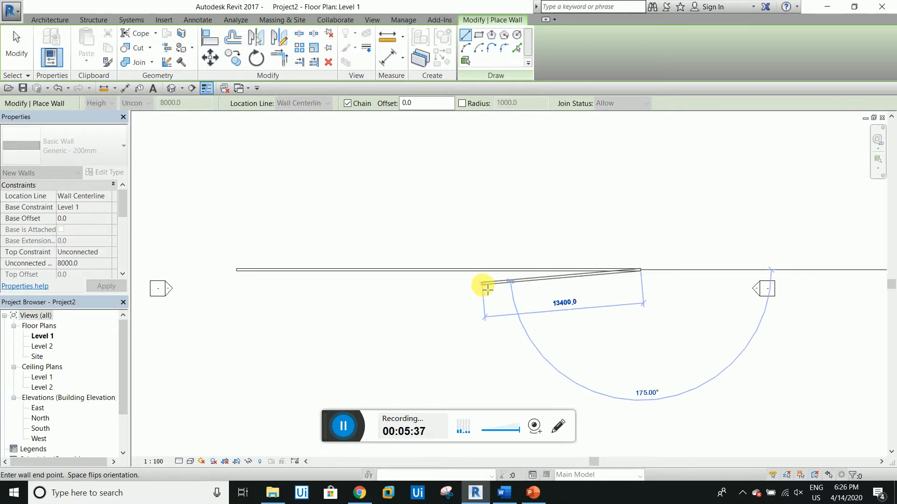
key("Escape")
key("Escape")
Step: Select the drawn wall and examine its length dimension and orientation control in the floor plan
left_click(547, 258)
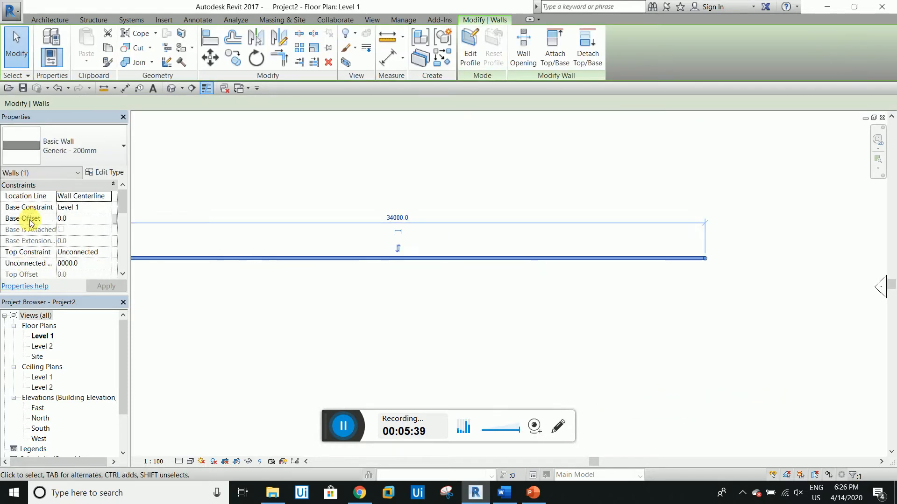
scroll(647, 290, "down", 2)
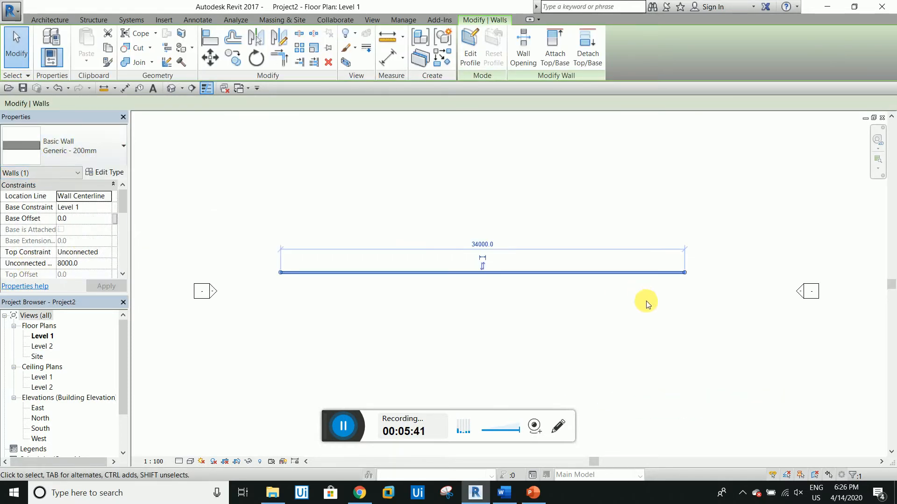
scroll(560, 300, "down", 1)
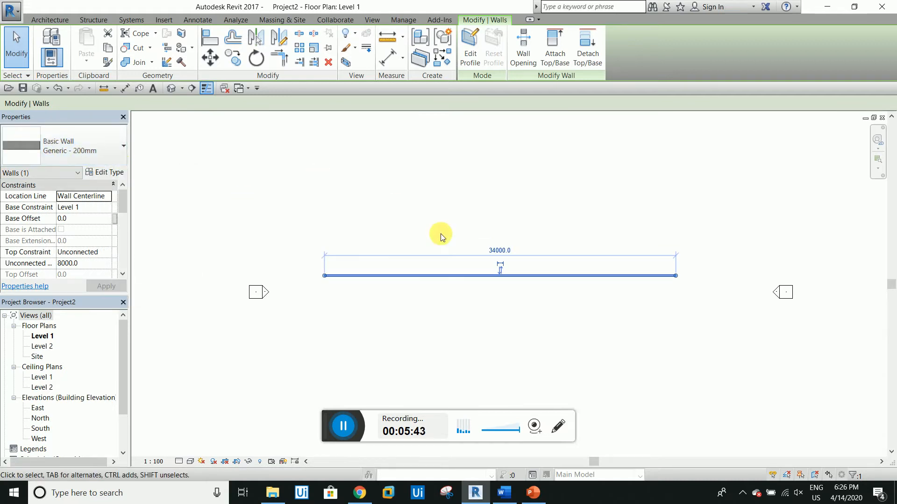
scroll(498, 283, "up", 4)
scroll(497, 257, "down", 1)
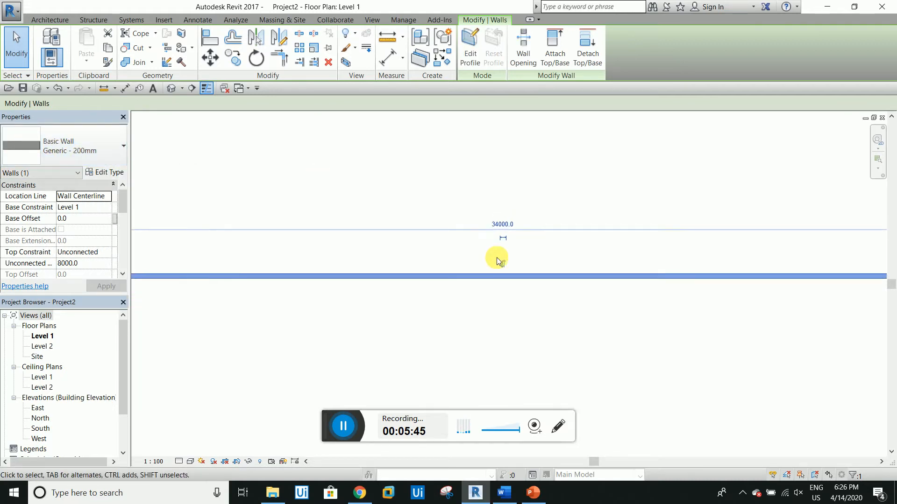
scroll(497, 256, "up", 1)
scroll(497, 257, "down", 2)
scroll(503, 259, "down", 1)
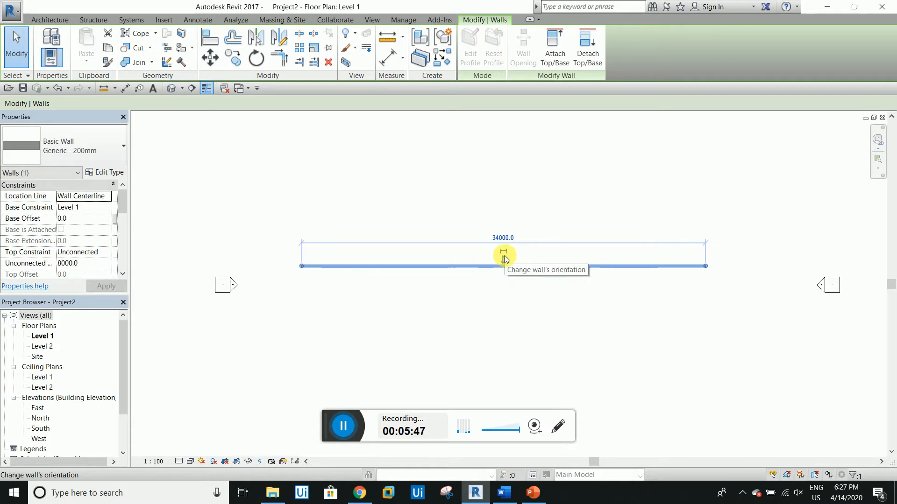
Step: Place a building section cutting vertically across the wall near its middle
left_click(192, 88)
scroll(475, 260, "up", 2)
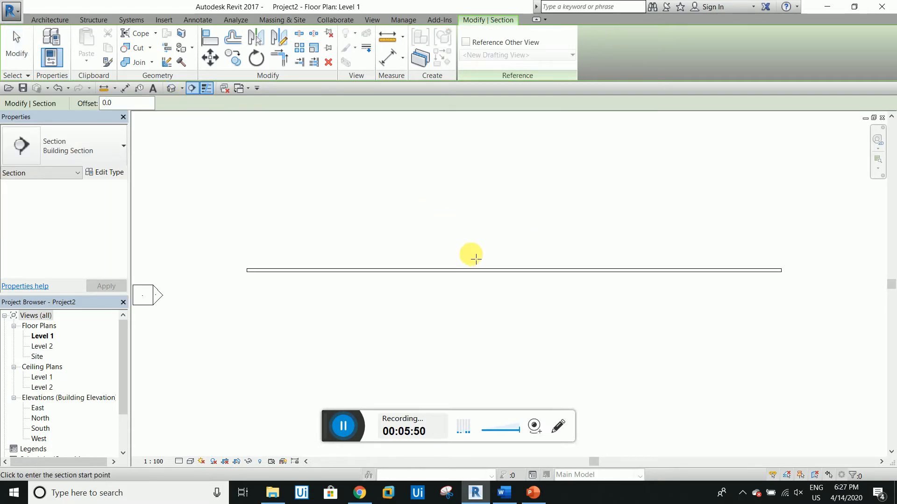
left_click(466, 202)
left_click(469, 336)
scroll(475, 308, "up", 2)
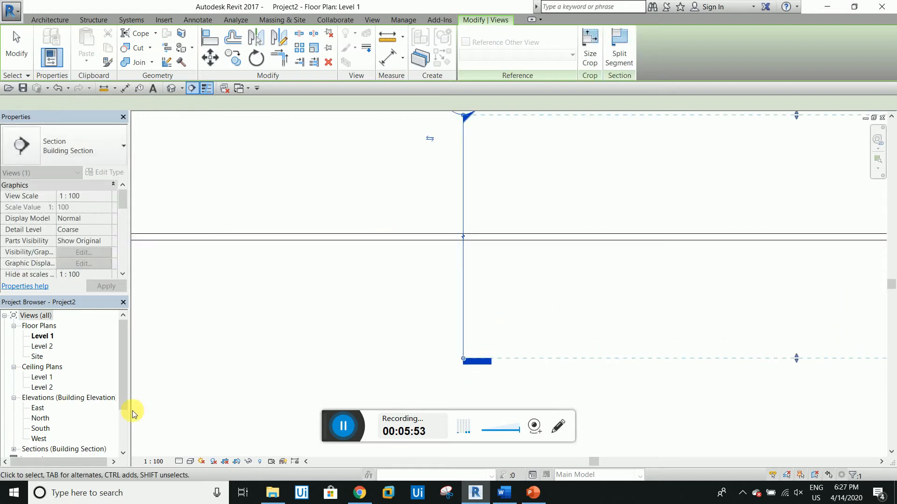
Step: Expand the building sections among the project views and open Section 1
left_click_drag(125, 391, 127, 450)
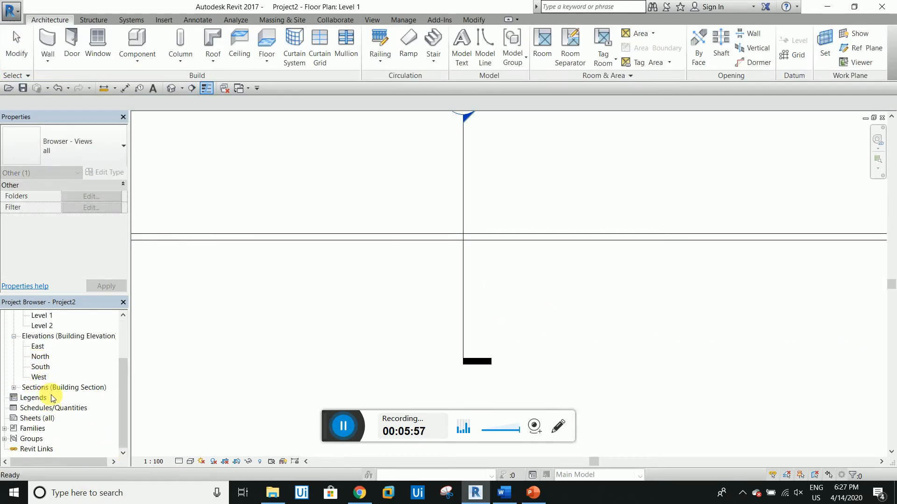
left_click(14, 388)
left_click(45, 398)
double_click(45, 398)
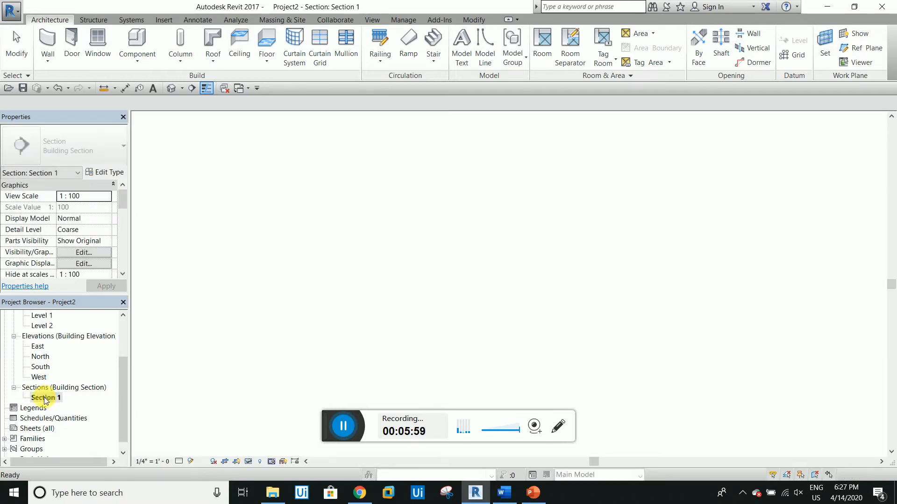
Step: Set the detail level of the Section 1 view to Fine
left_click(179, 462)
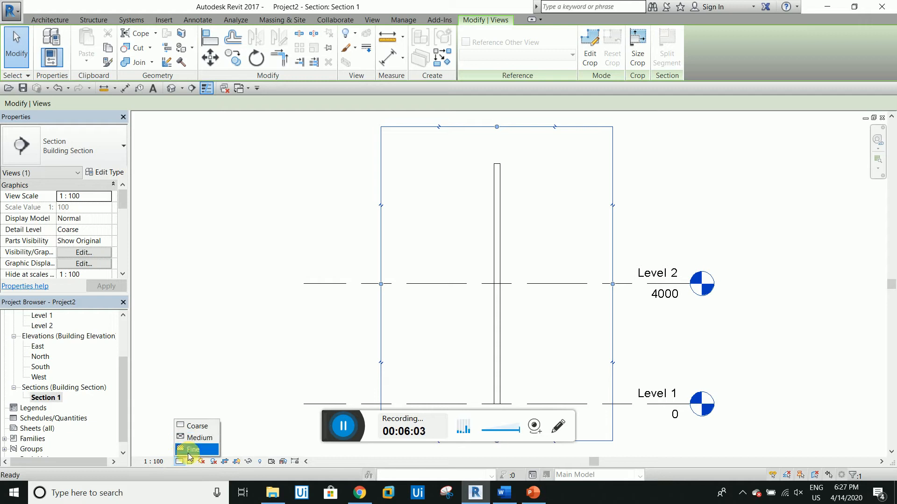
left_click(190, 452)
scroll(506, 283, "up", 3)
scroll(504, 287, "down", 4)
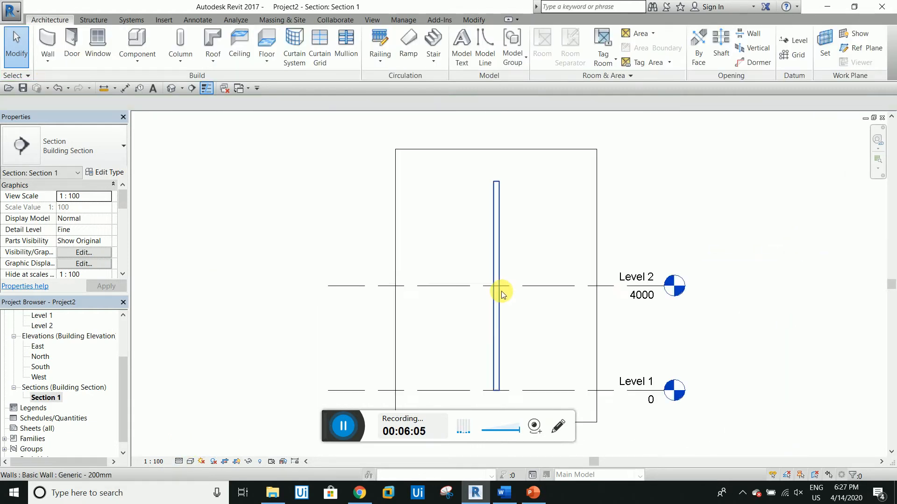
Step: Set the top constraint of the wall in the section to Up to level: Level 2
left_click(495, 307)
scroll(501, 314, "up", 3)
scroll(505, 314, "down", 4)
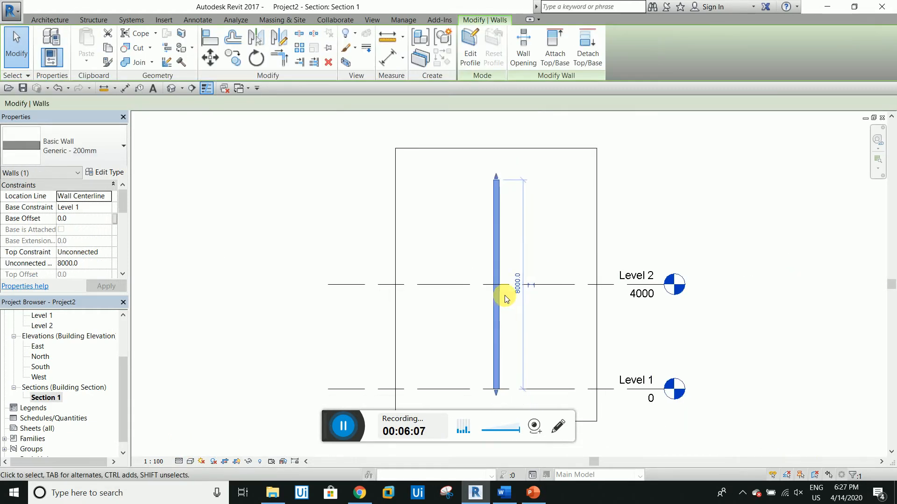
scroll(503, 299, "up", 1)
scroll(584, 270, "up", 1)
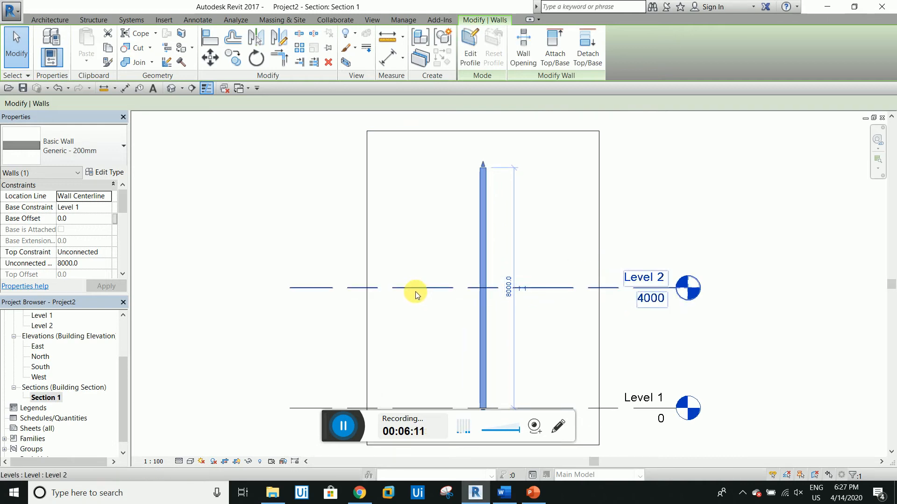
left_click(531, 238)
left_click(487, 228)
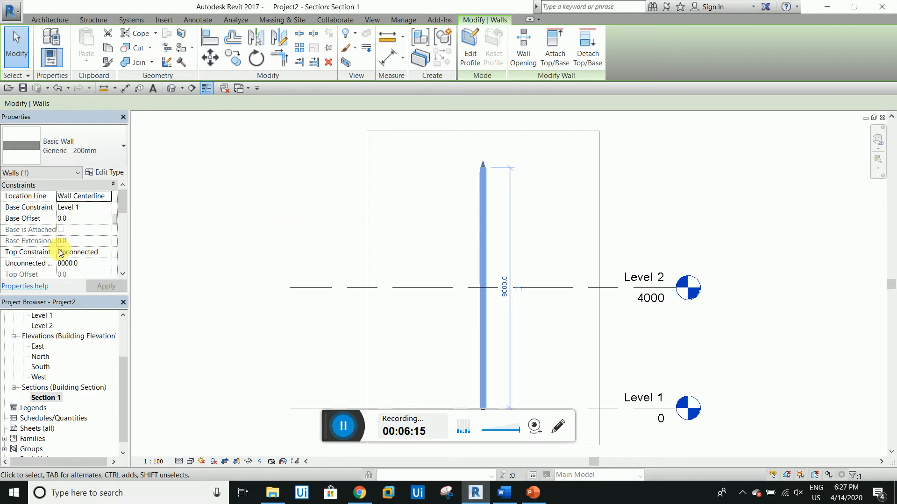
left_click(96, 252)
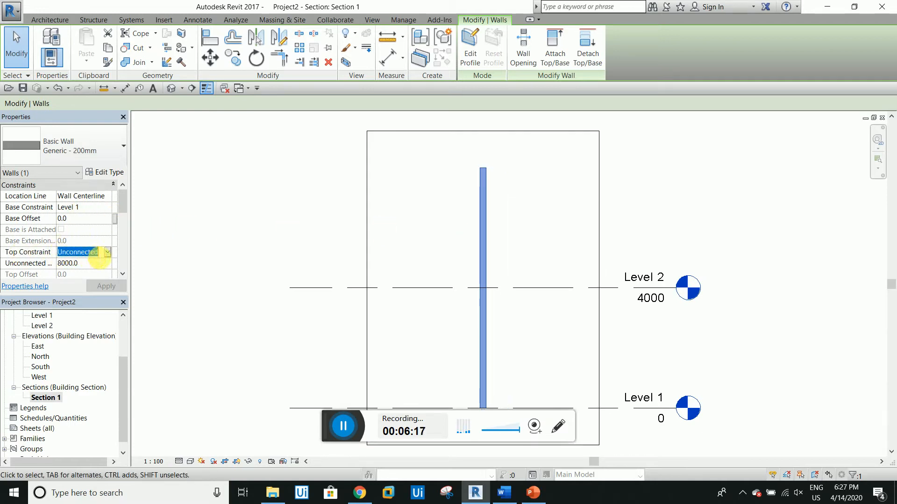
left_click(107, 252)
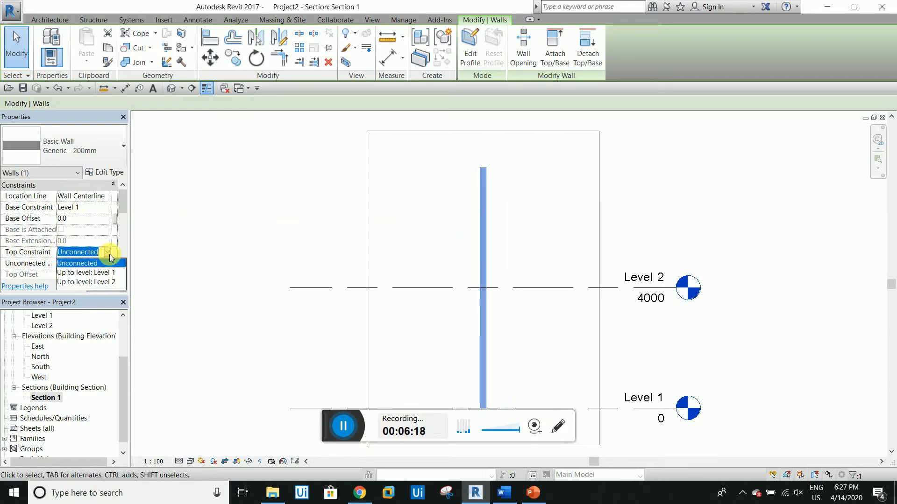
left_click(96, 282)
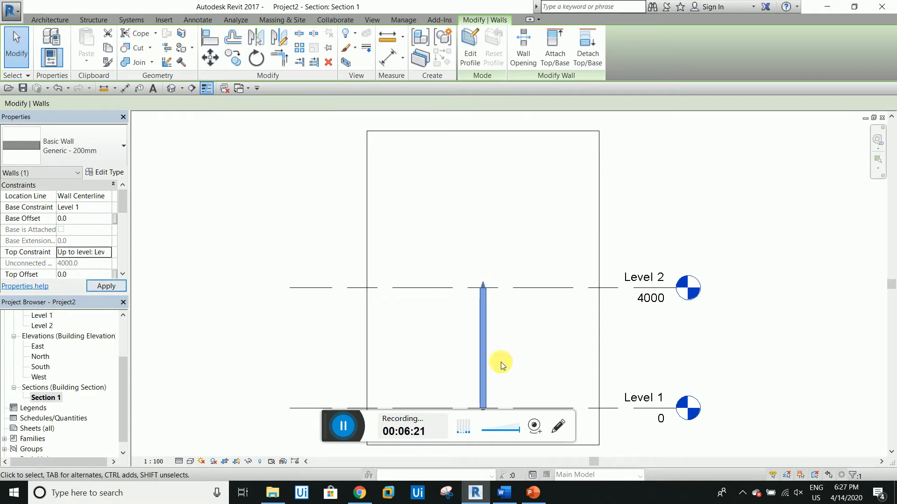
left_click(504, 312)
Step: Examine the wall between Level 1 and Level 2 in the section view
scroll(480, 254, "up", 3)
scroll(480, 254, "down", 1)
scroll(467, 313, "up", 2)
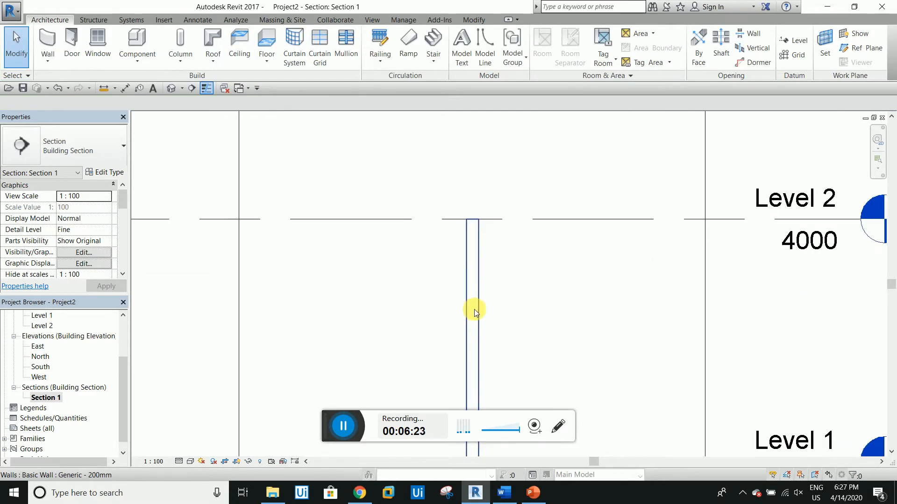
scroll(472, 304, "down", 3)
scroll(474, 294, "up", 3)
scroll(463, 263, "down", 3)
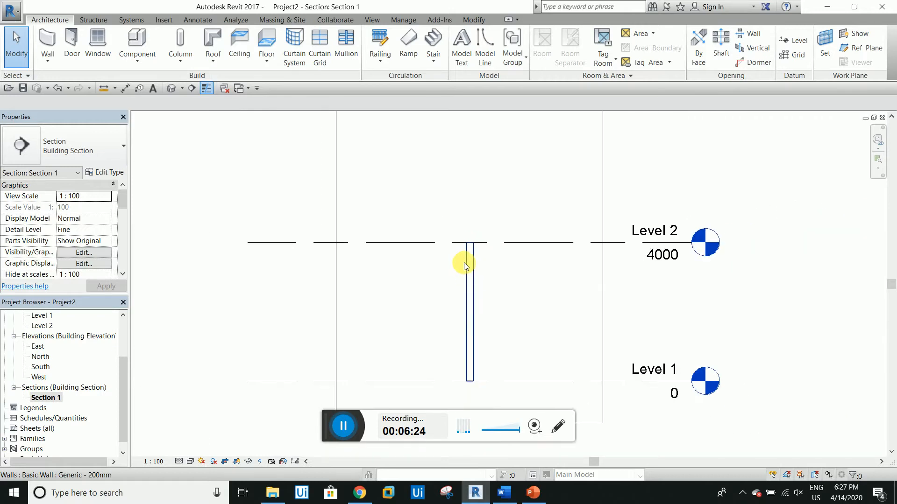
middle_click_drag(464, 262, 461, 226)
scroll(461, 225, "up", 4)
scroll(460, 226, "down", 3)
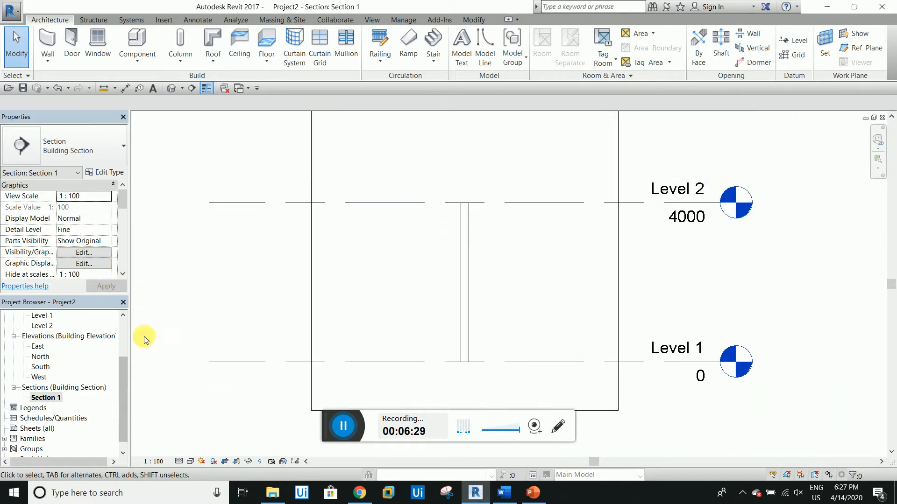
Step: Open the layer structure of the wall's Generic - 200mm type for editing and widen the Edit Assembly dialog
left_click(470, 305)
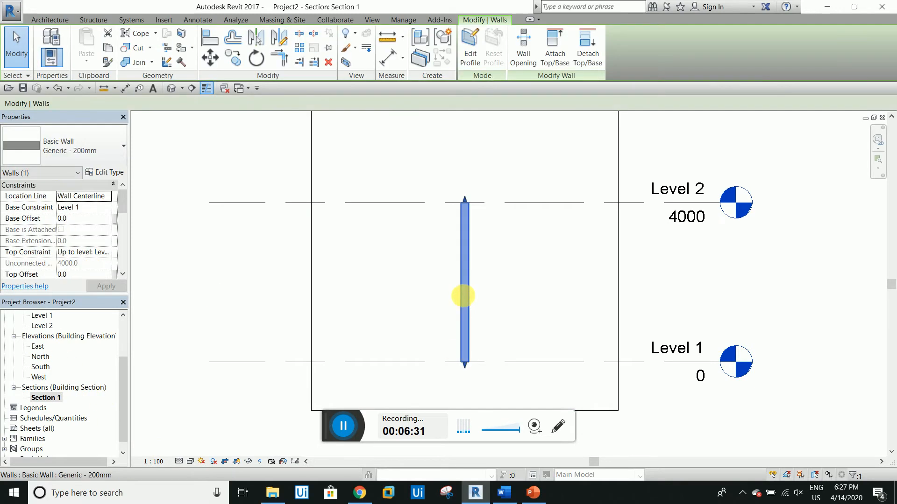
scroll(421, 293, "up", 1)
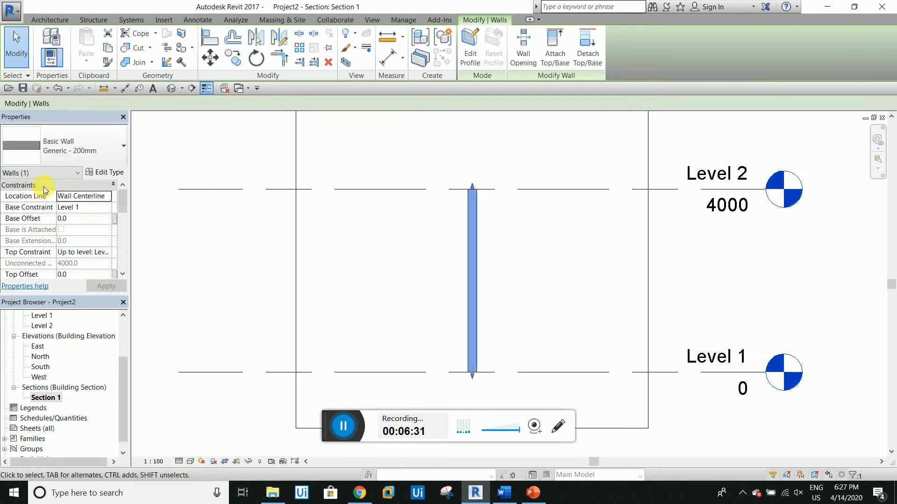
left_click(110, 173)
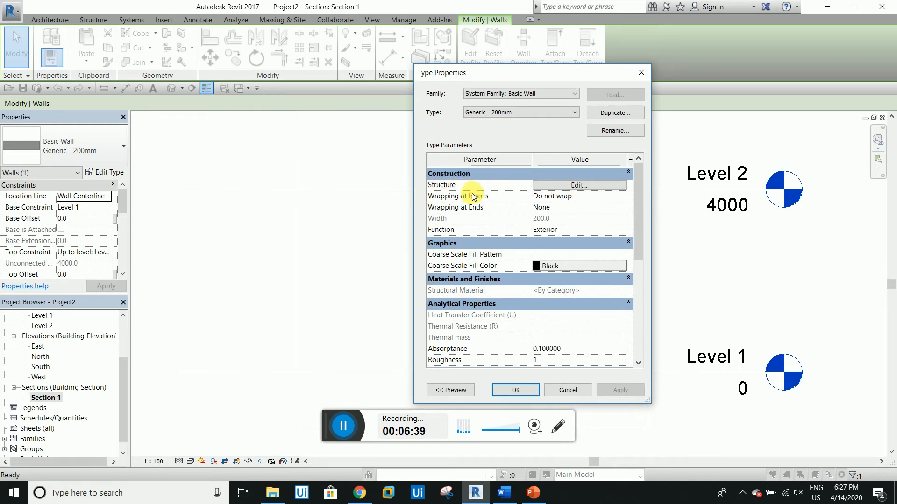
left_click(579, 185)
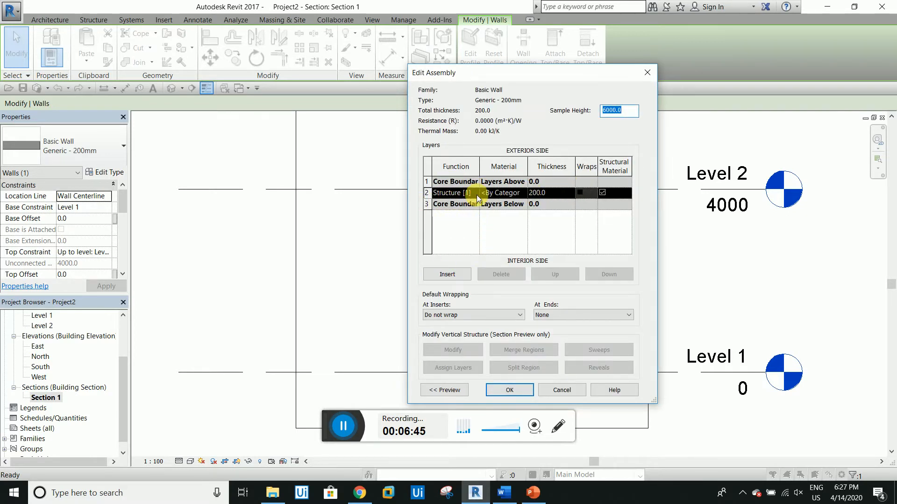
left_click_drag(657, 218, 736, 220)
Step: Switch to PowerPoint and examine the wall layer diagram with plaster, brick and XPS insulation on slide 4
key("alt+Tab")
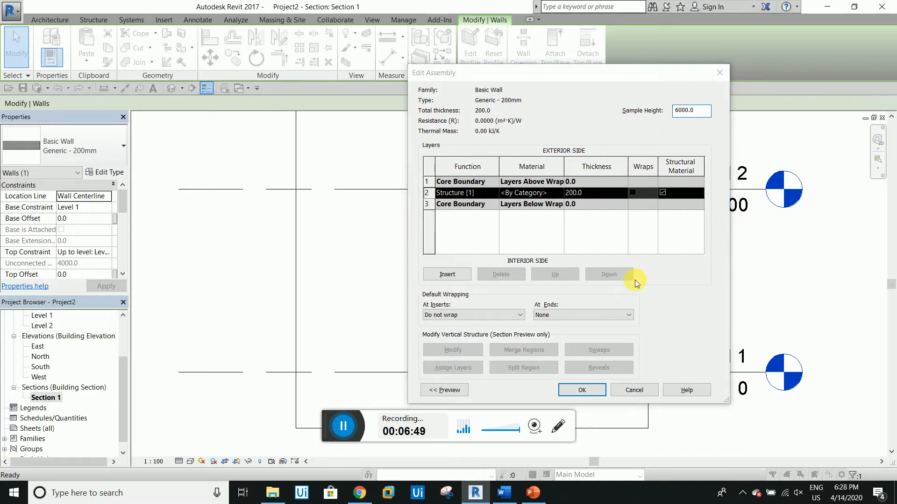
scroll(492, 278, "down", 3)
scroll(491, 278, "up", 1)
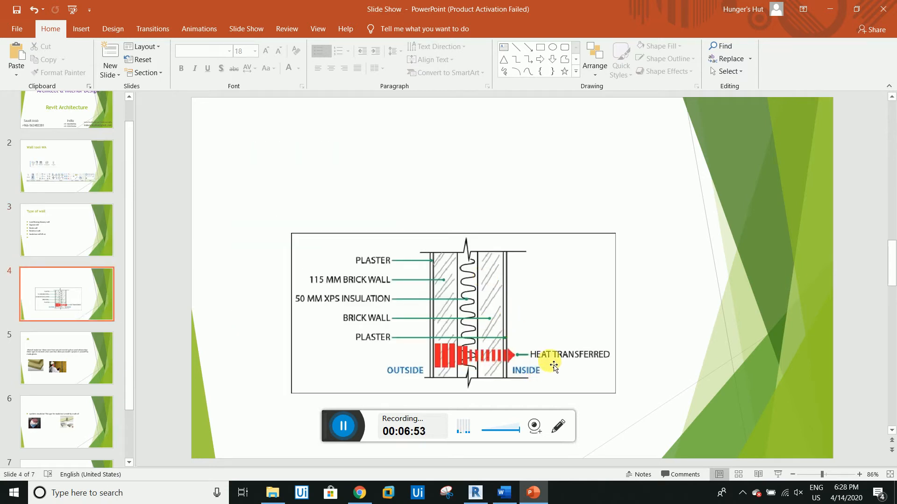
left_click(495, 301)
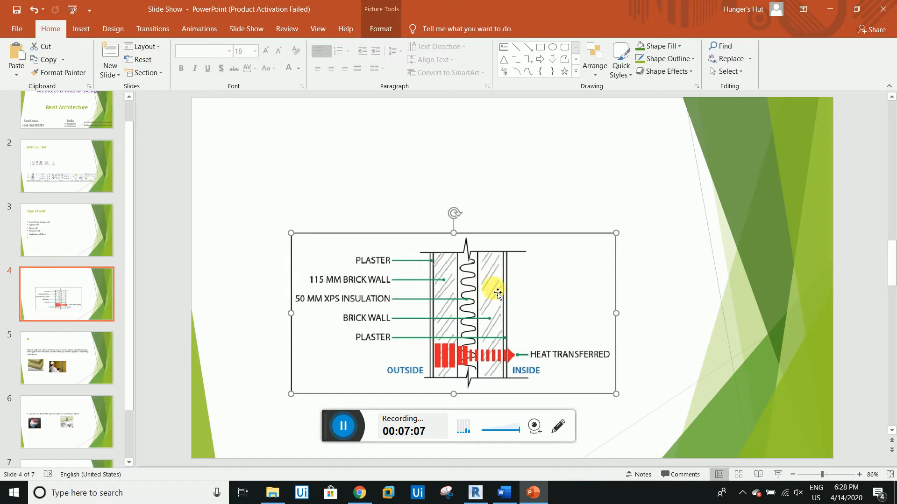
Step: Switch back to Revit and open the Material Browser for the Structure [1] layer of the Generic - 200mm wall
key("alt+Tab")
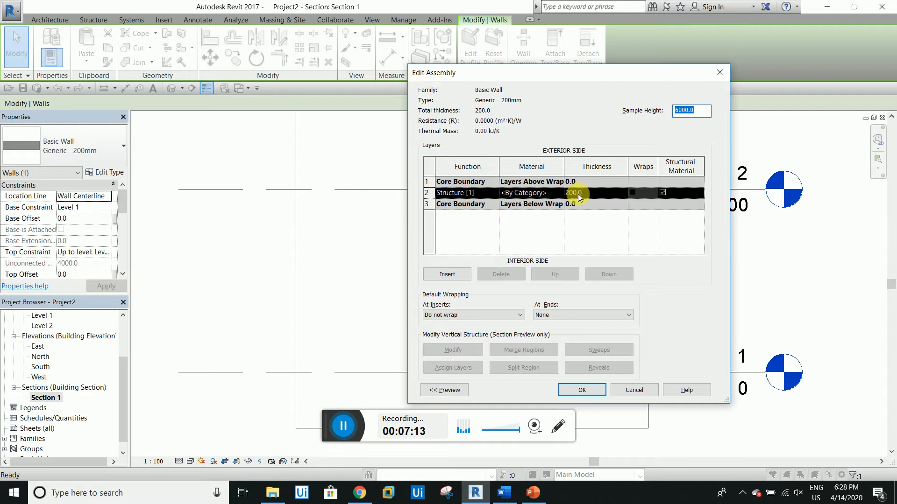
left_click(549, 195)
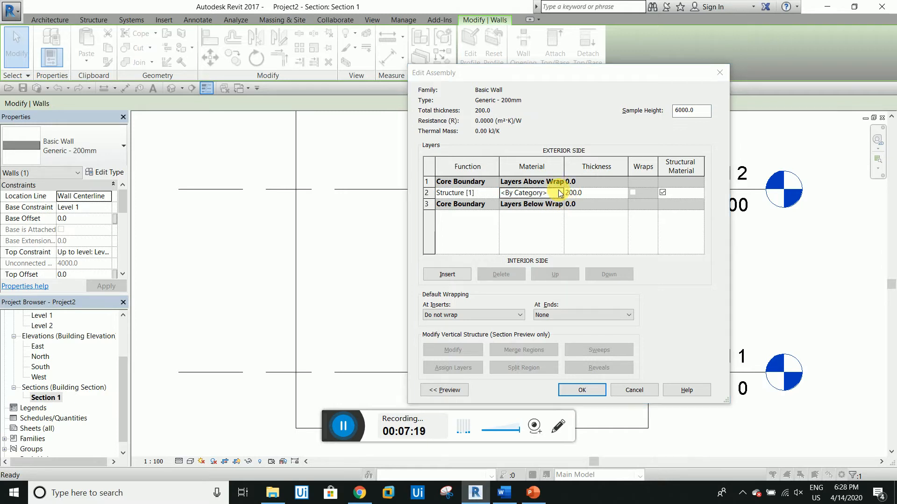
left_click(559, 193)
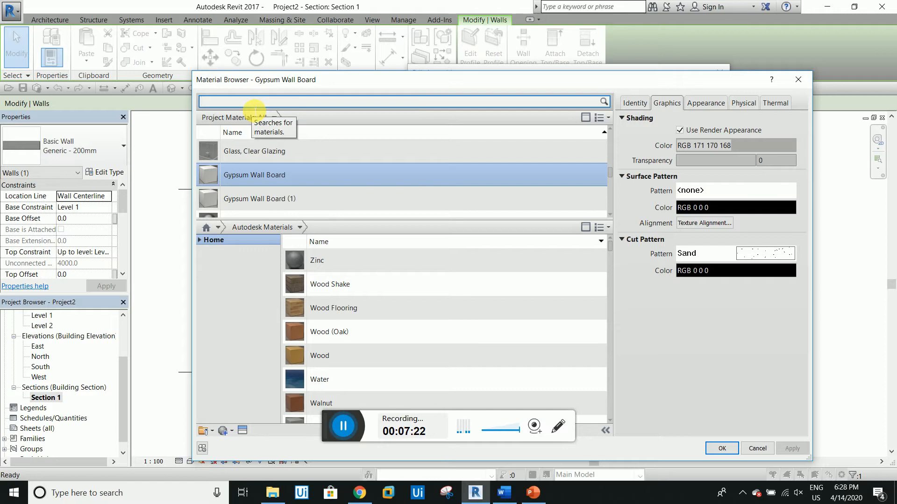
scroll(282, 170, "down", 6)
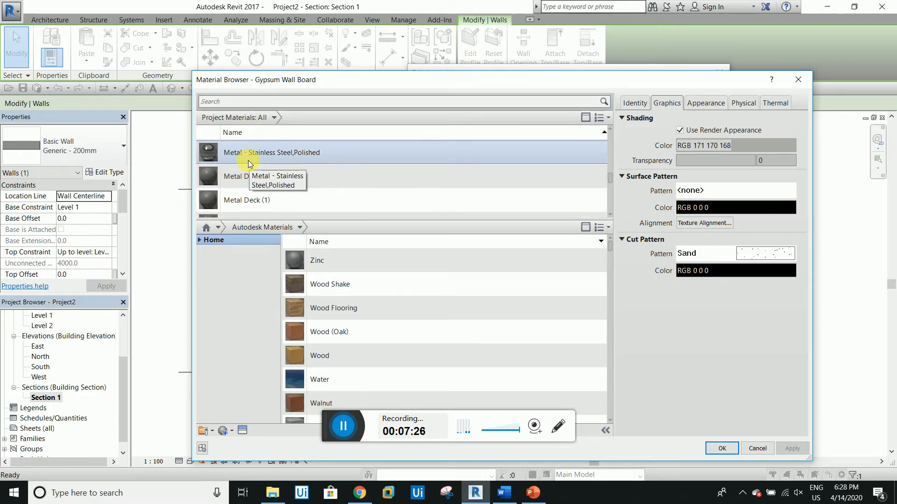
Step: Search the materials for "mesion", then shorten the search term to "mes"
left_click(248, 101)
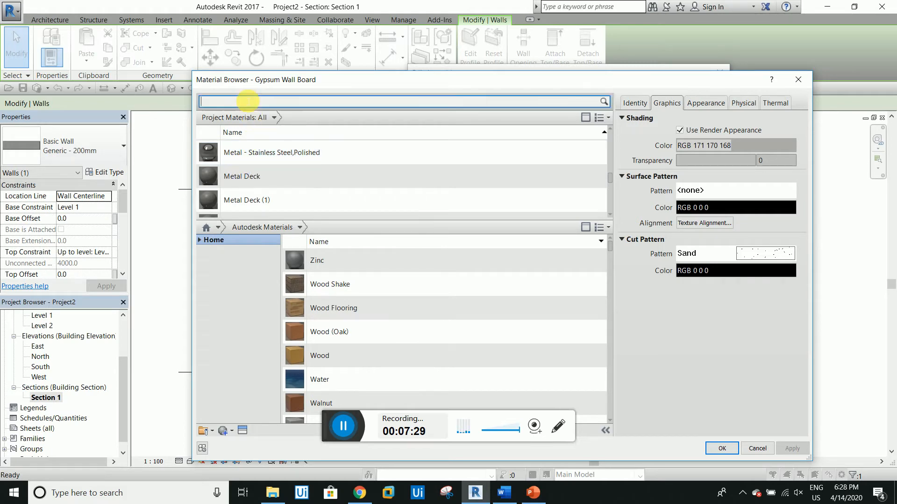
type("mesion")
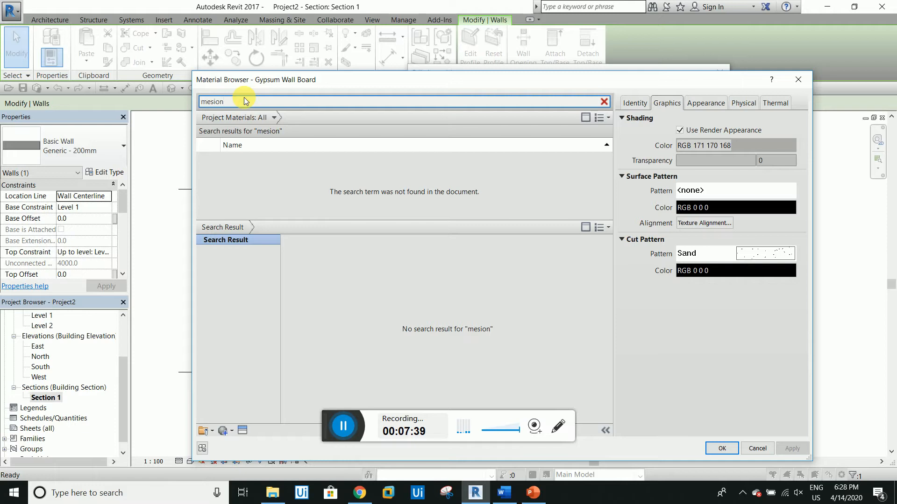
key("BackSpace")
key("BackSpace")
key("BackSpace")
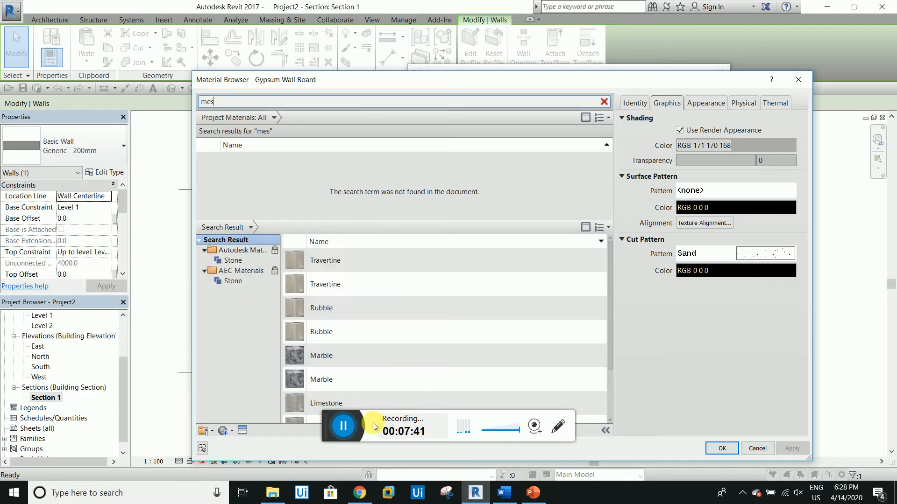
left_click(350, 425)
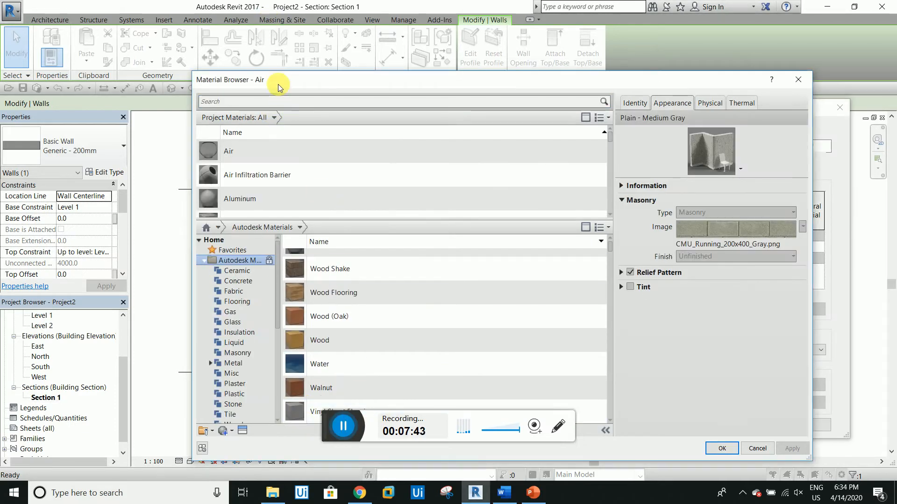
Step: Switch to the Chrome window with the Yahoo image search and return to its search field
left_click(272, 102)
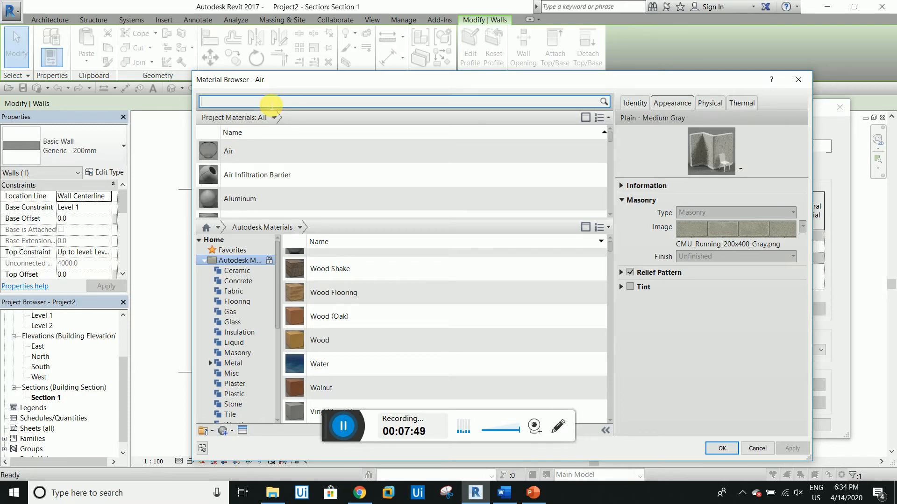
key("alt+Tab")
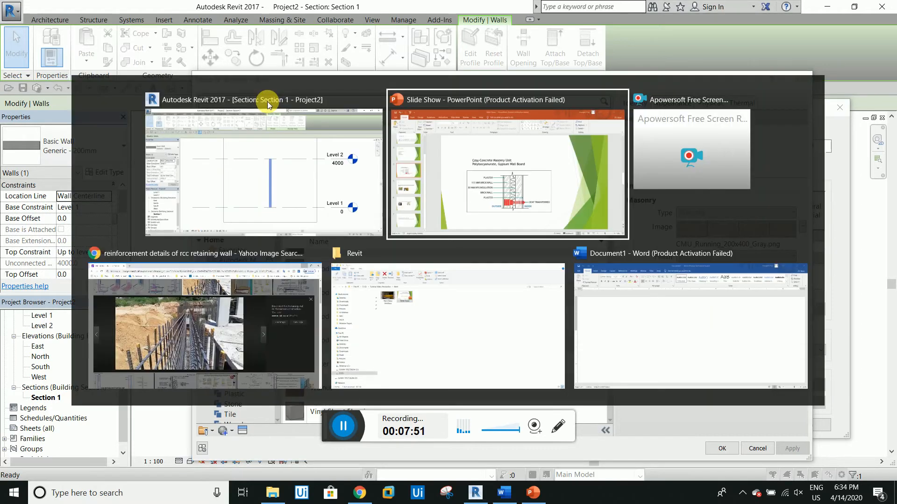
key("alt+Tab")
key("alt+Tab")
key("alt+Tab")
key("alt+Tab")
key("alt+Tab")
key("alt+Tab")
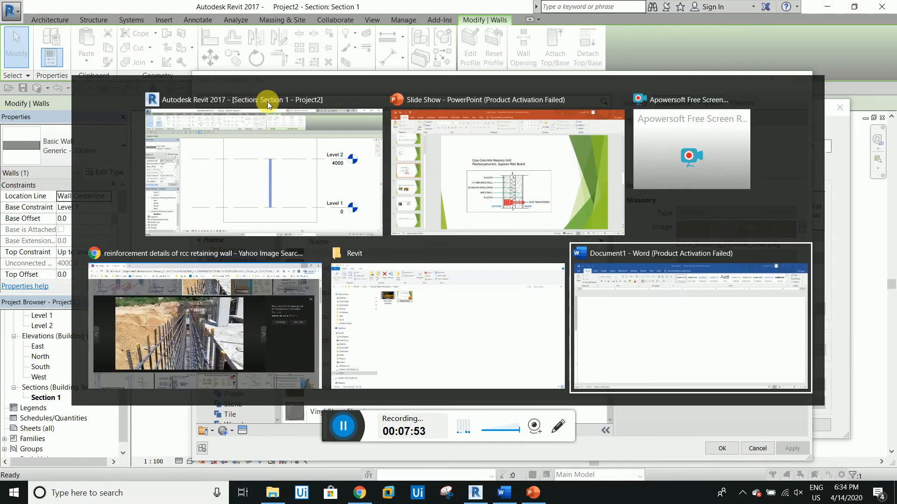
key("alt+Tab")
key("alt+Tab")
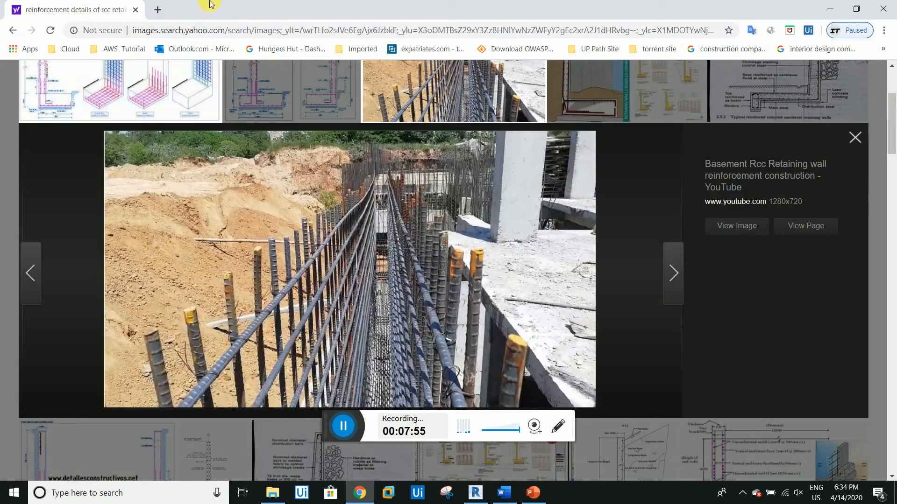
scroll(178, 71, "up", 3)
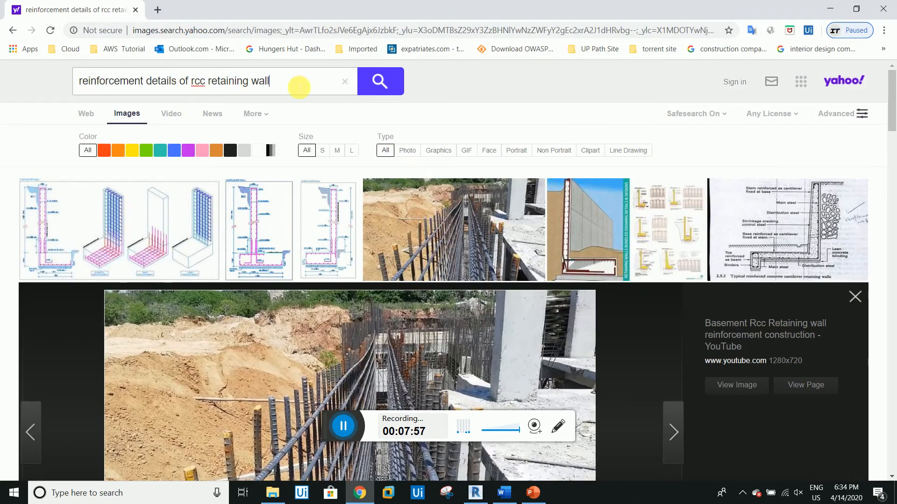
Step: Search Yahoo Images for "cmu wall" and open the picture of the hollow-block wall with vertical rebar
left_click_drag(297, 83, 119, 82)
key("BackSpace")
key("BackSpace")
key("BackSpace")
key("BackSpace")
key("BackSpace")
key("BackSpace")
key("BackSpace")
key("BackSpace")
key("BackSpace")
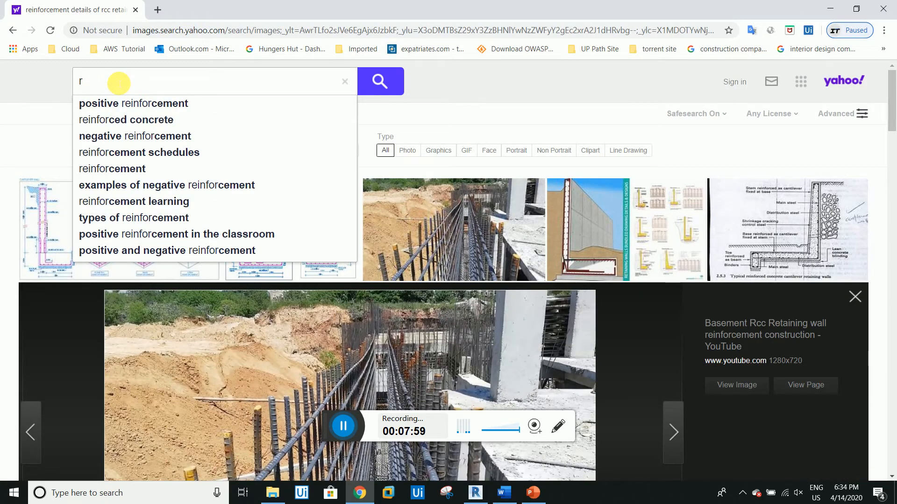
type("cmu")
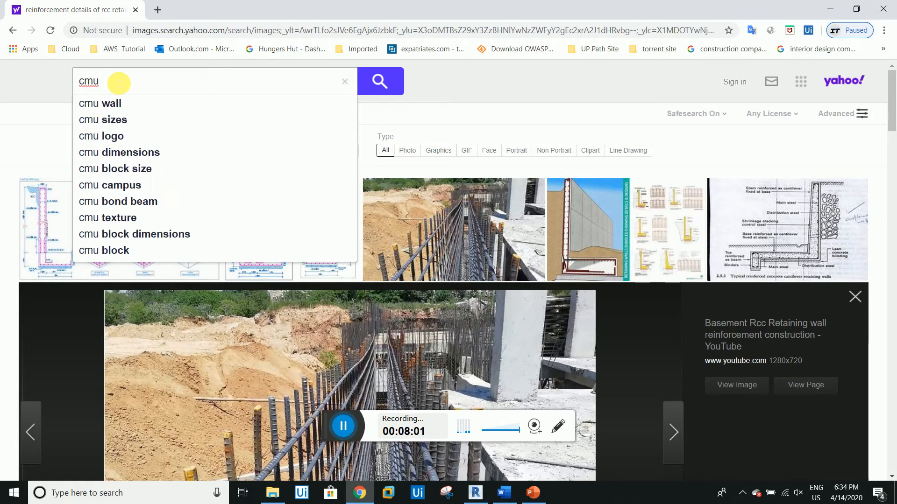
type(" wall")
key("Return")
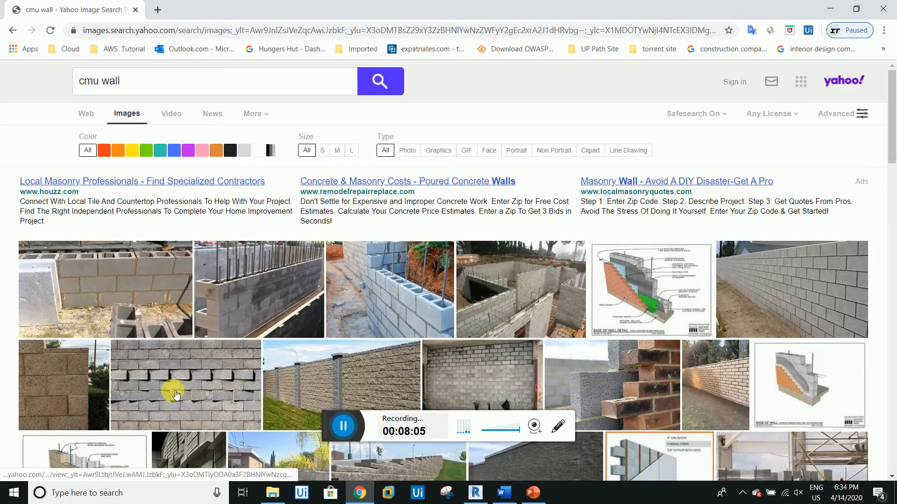
left_click(392, 296)
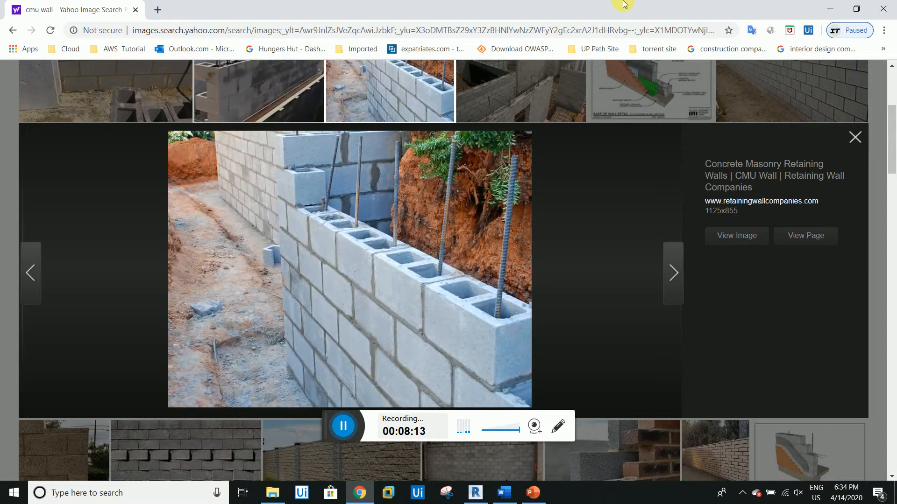
Step: Back in Revit, search materials for "cmu" and assign CMU, Lightweight to the Structure layer, keeping both duplicate appearances
left_click(830, 8)
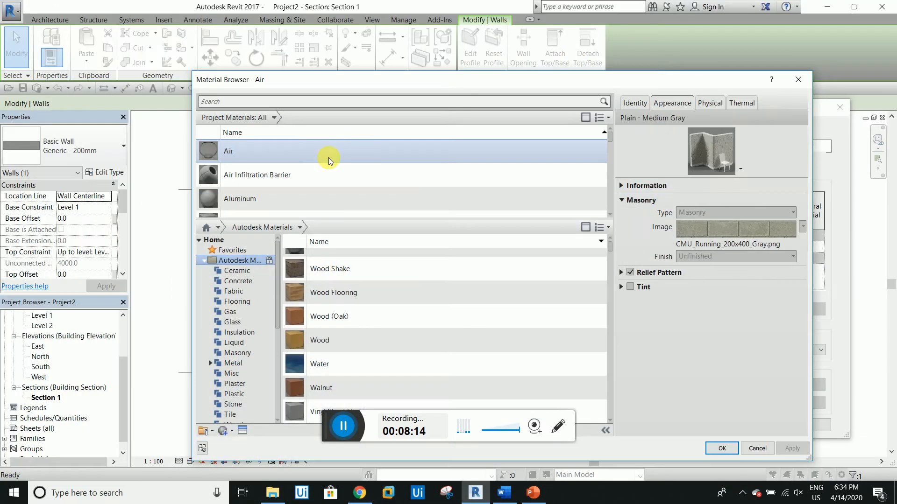
left_click(250, 103)
type("cmu")
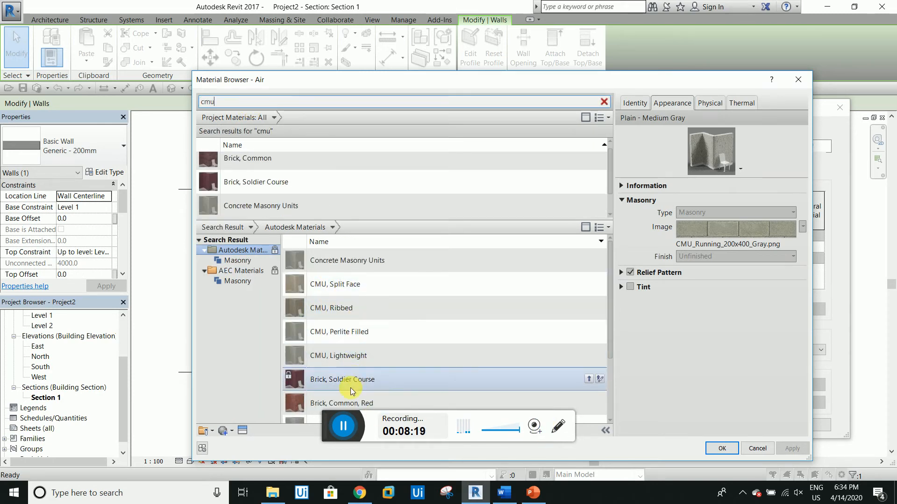
double_click(351, 356)
left_click(589, 356)
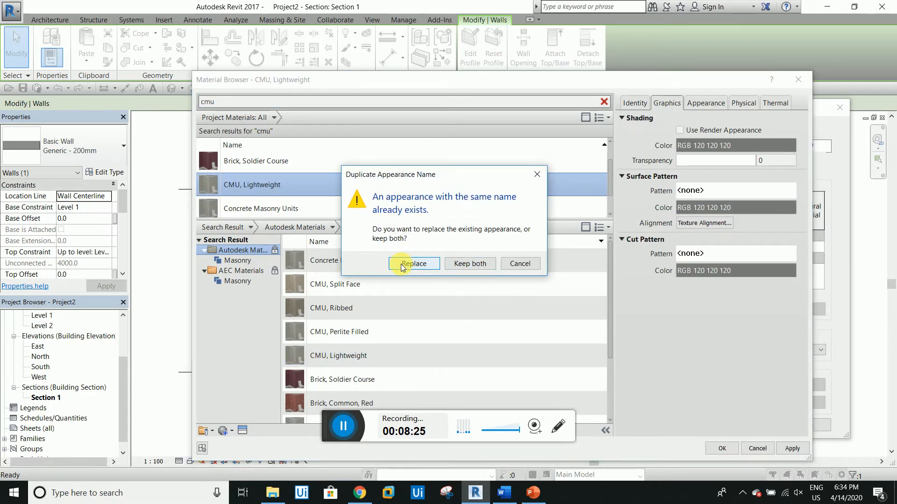
left_click(453, 264)
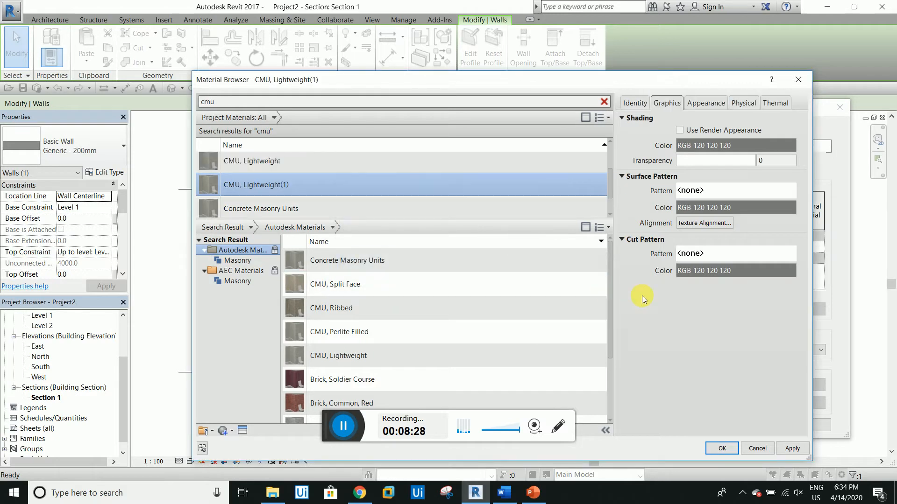
left_click(793, 448)
left_click(720, 449)
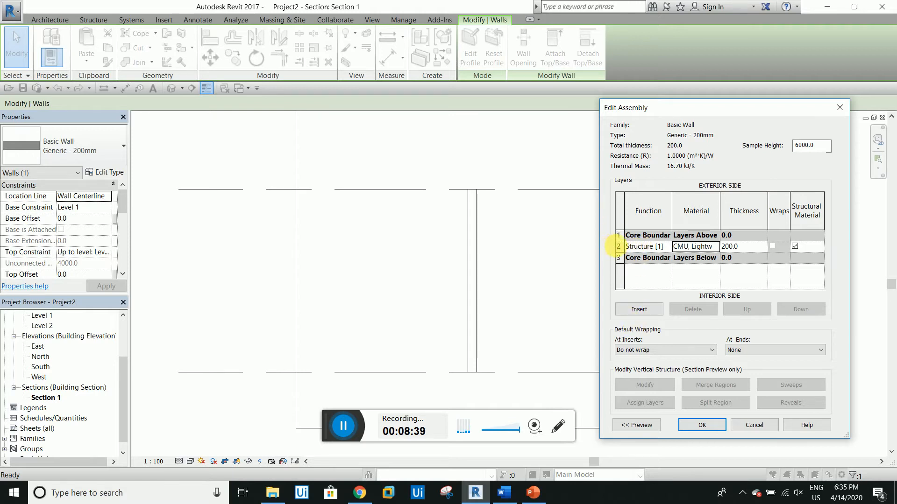
Step: Insert a new layer above the CMU structure layer and set its thickness to 150
left_click(618, 246)
left_click(627, 310)
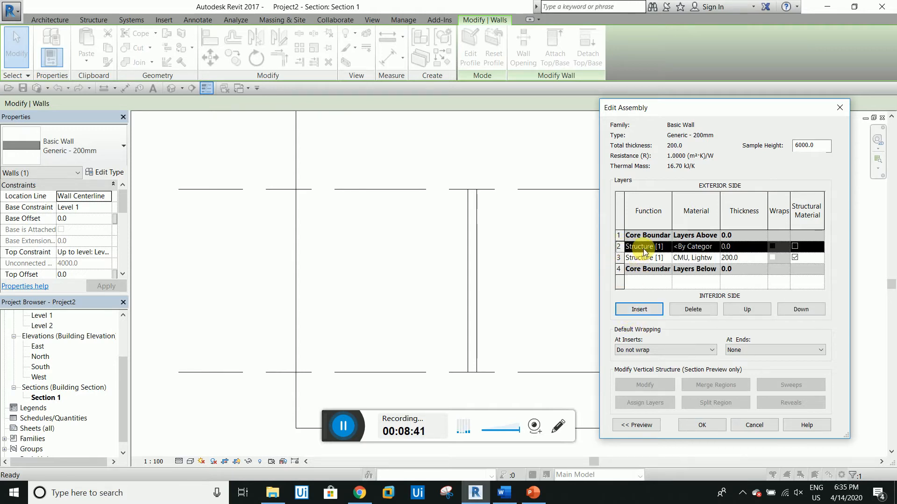
left_click(694, 247)
key("Tab")
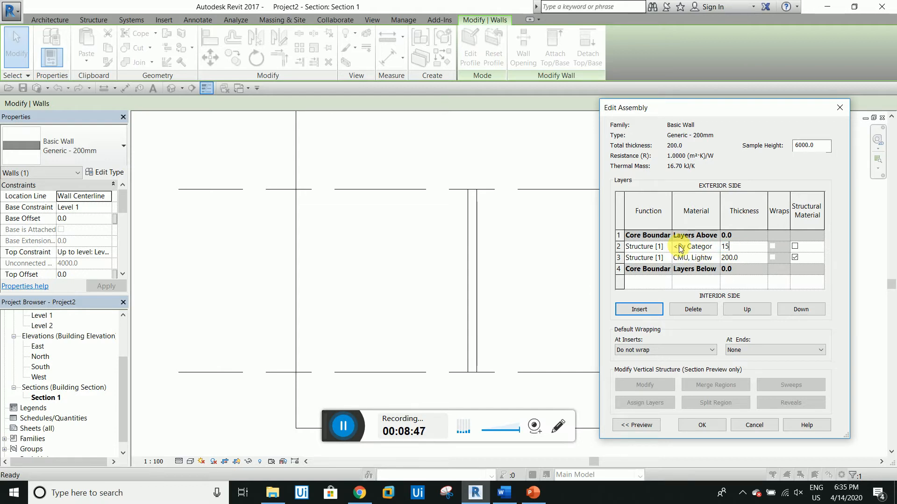
left_click(680, 248)
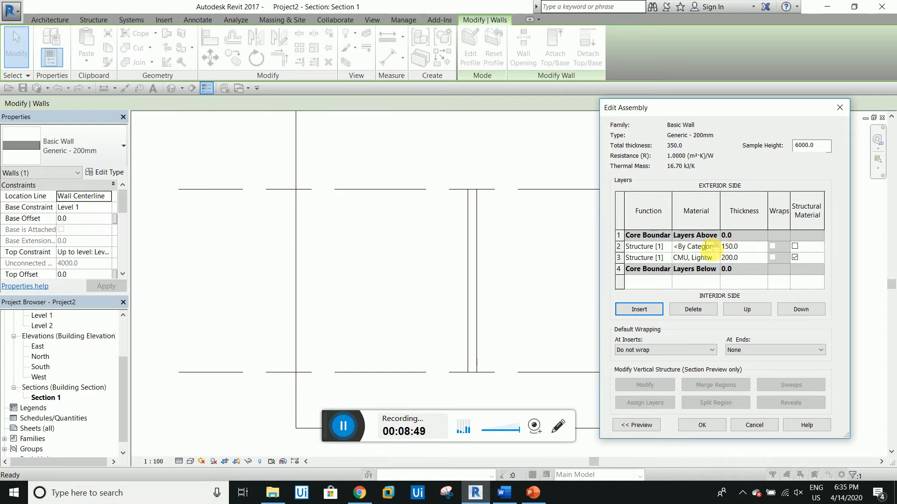
Step: Search the material choices for the new layer for "insulat" and browse the Insulation category of Autodesk Materials
left_click(717, 246)
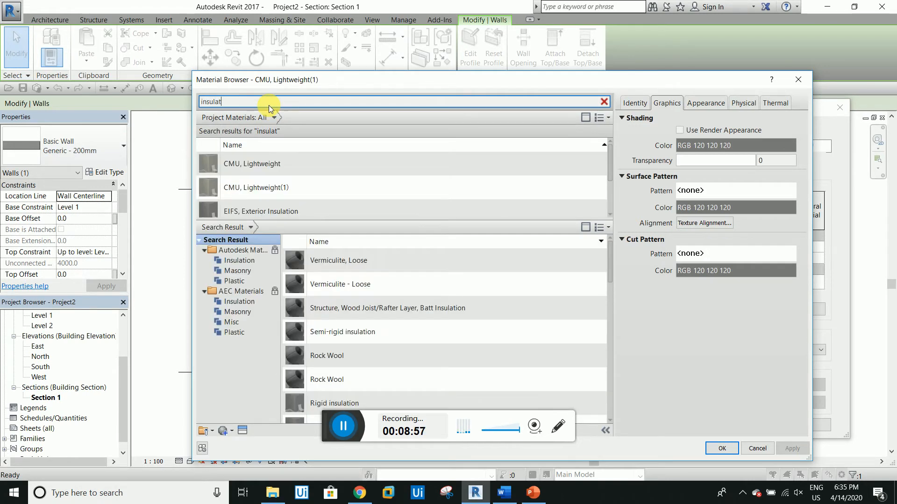
left_click(238, 262)
scroll(410, 318, "down", 2)
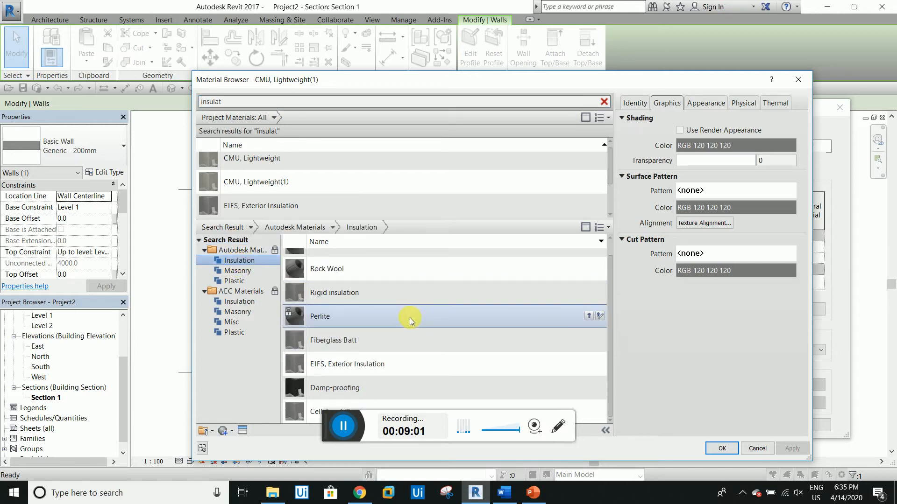
scroll(410, 318, "up", 2)
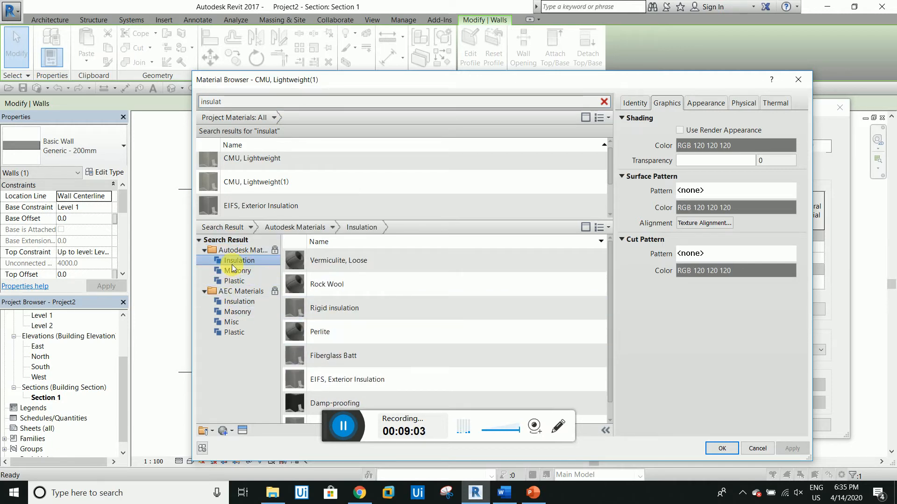
left_click(219, 101)
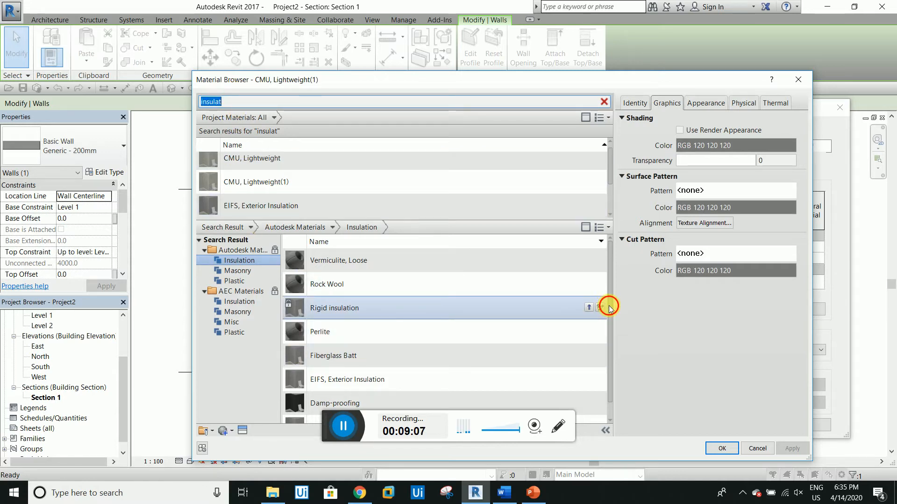
left_click_drag(609, 307, 609, 341)
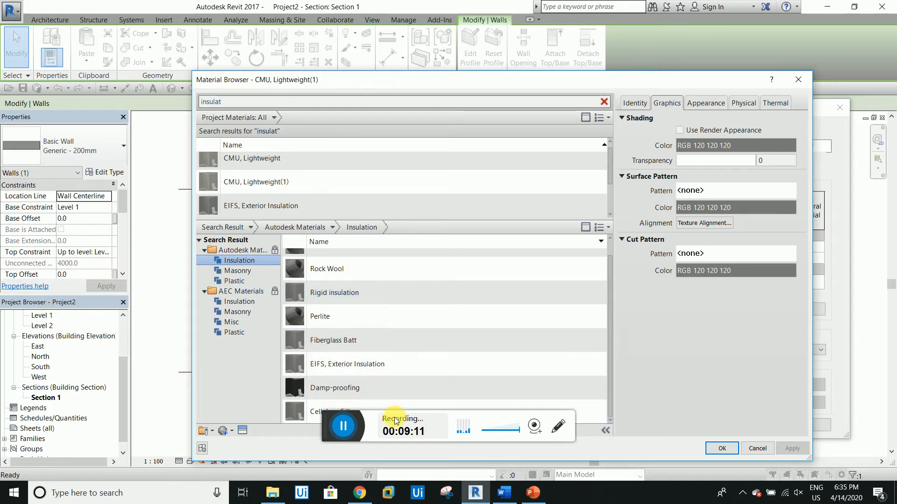
scroll(321, 264, "up", 2)
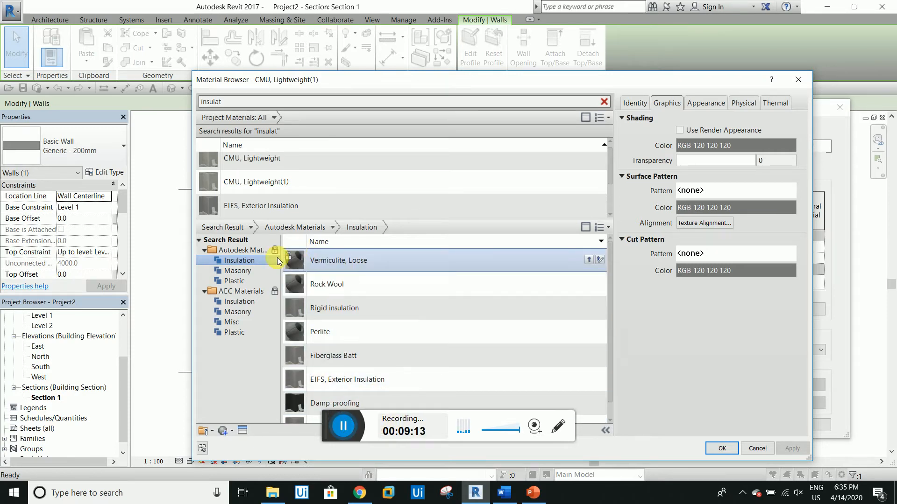
Step: Add Polyisocyanurate from the Plastic category of Autodesk Materials to the project materials
left_click(236, 270)
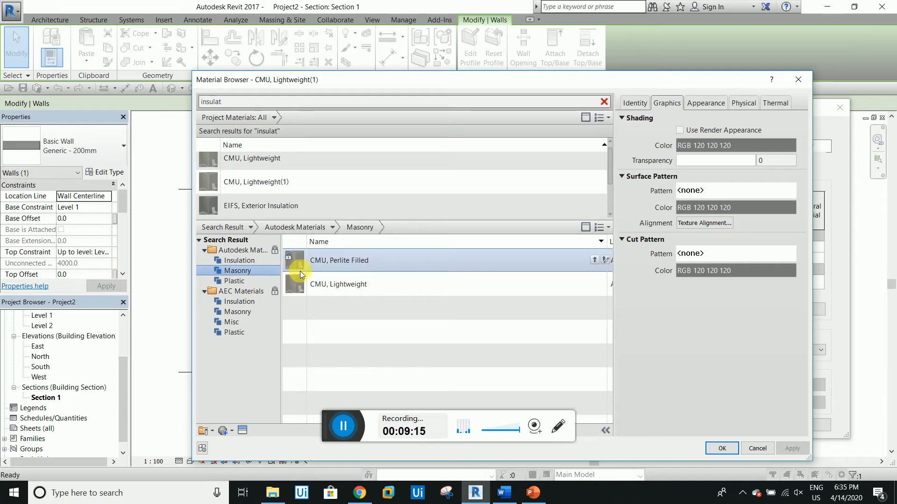
left_click(254, 282)
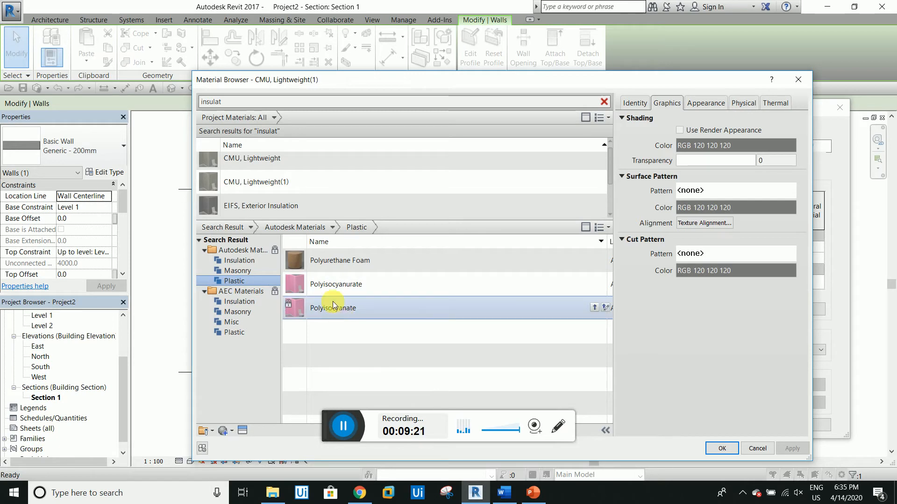
left_click(340, 285)
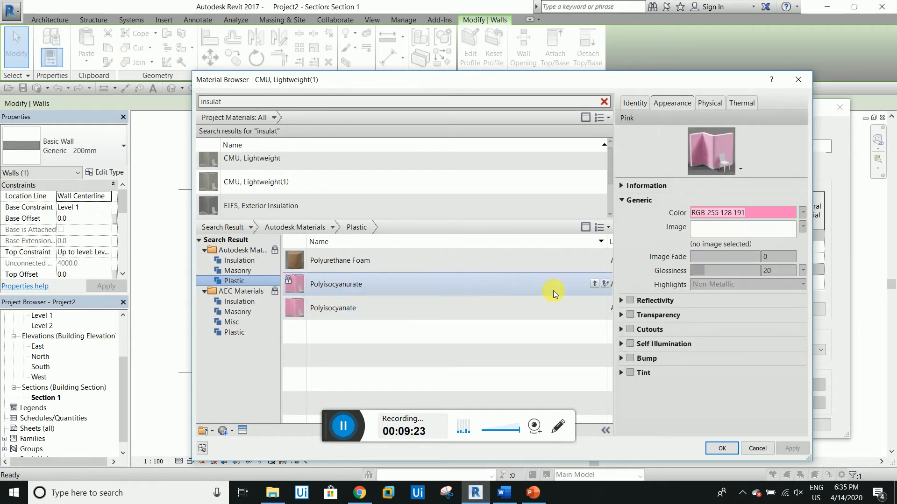
left_click(594, 285)
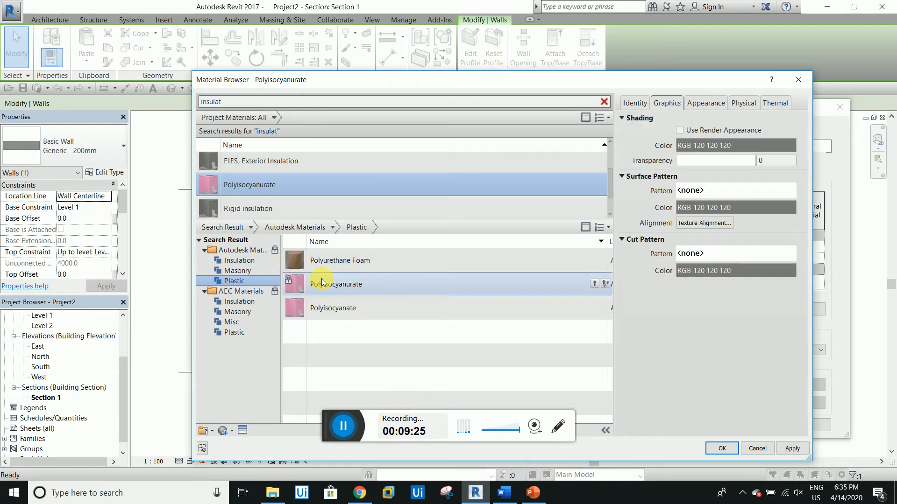
Step: Assign Polyisocyanurate to the 150 mm layer and insert another new layer above it
left_click(757, 448)
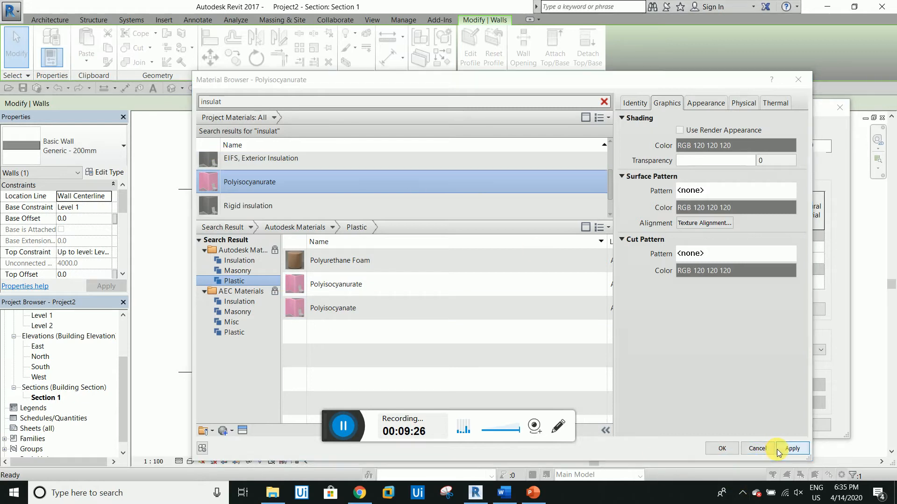
left_click(722, 448)
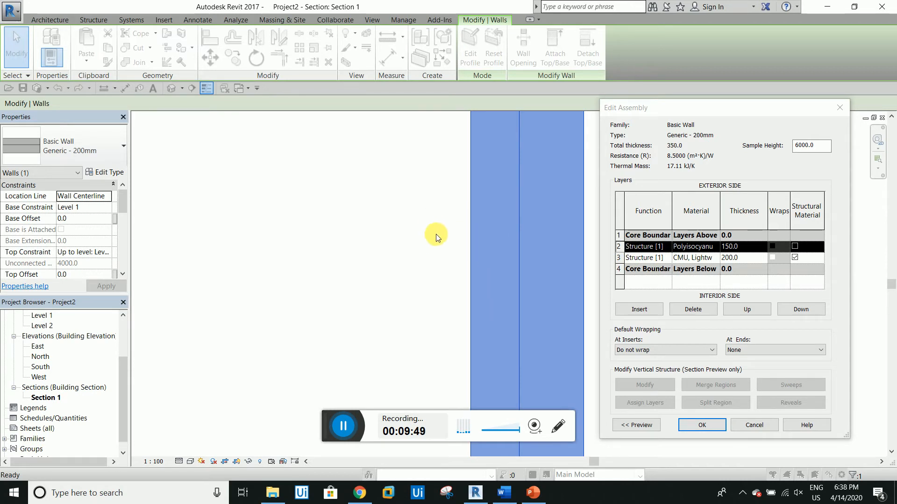
left_click(648, 310)
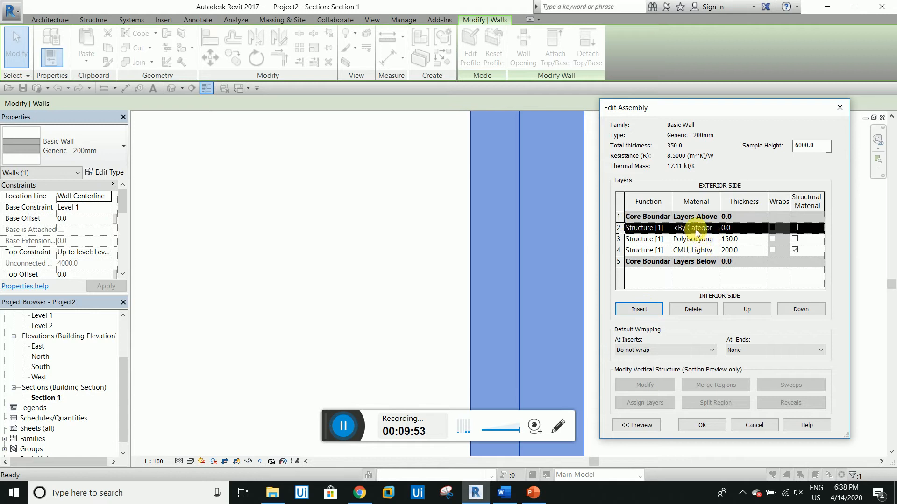
Step: Search materials for "brick", assign Brick, Common to the new outer layer and set its thickness to 100
left_click(716, 231)
left_click(717, 228)
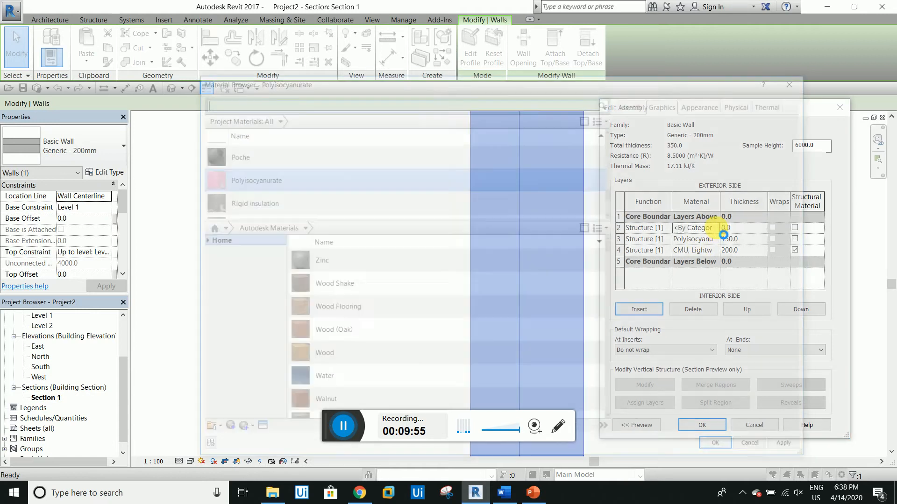
type("brick")
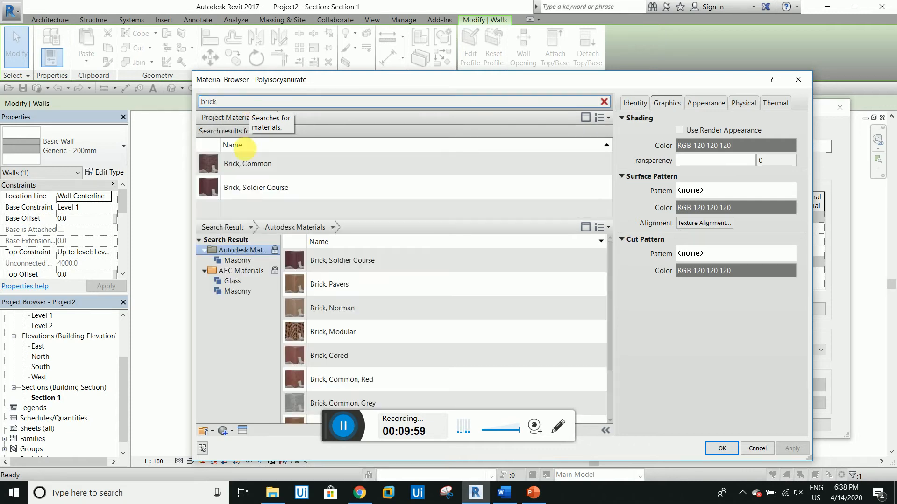
left_click(239, 167)
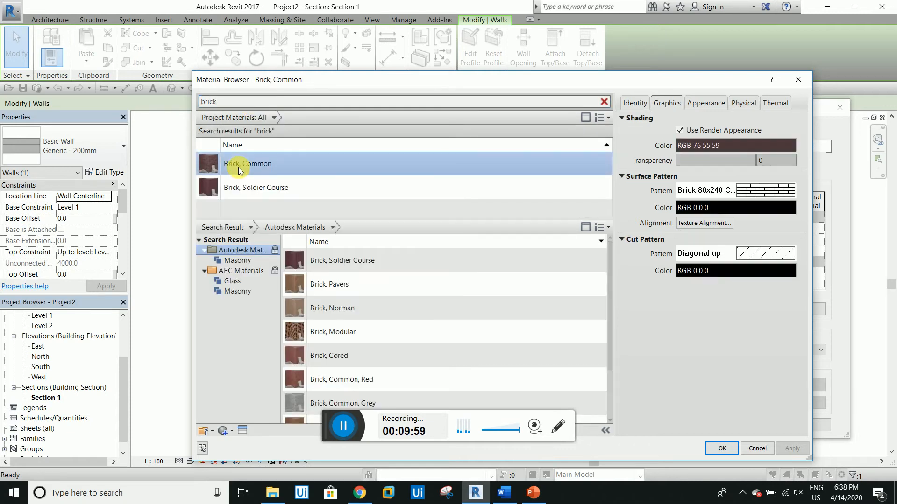
left_click(718, 449)
left_click(736, 229)
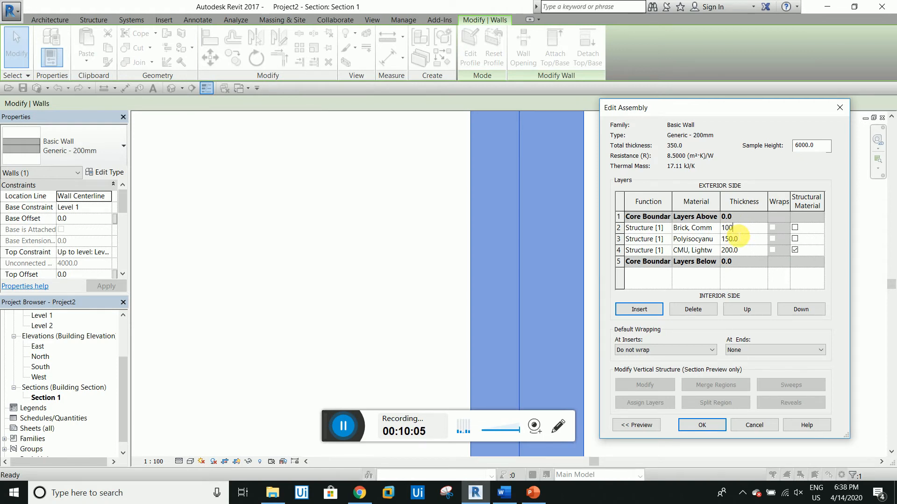
left_click(684, 228)
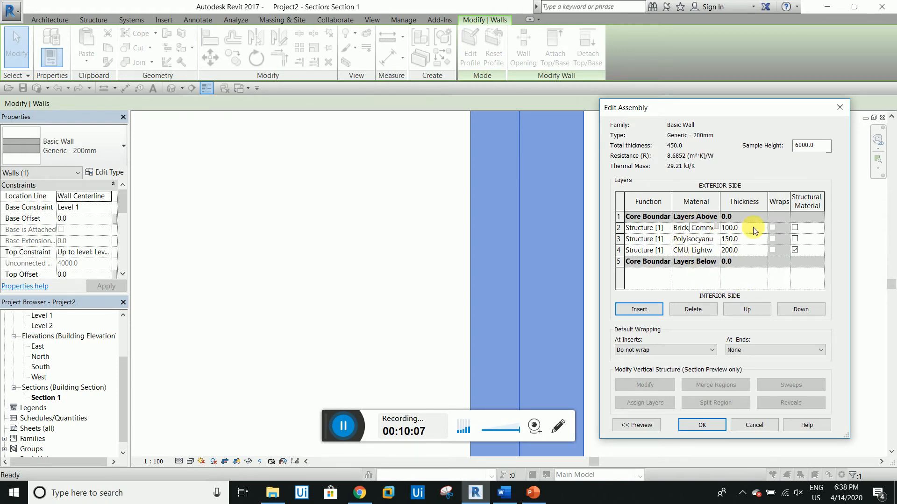
Step: Insert a new layer next to the CMU layer and move it below the CMU, toward the interior side
left_click(689, 254)
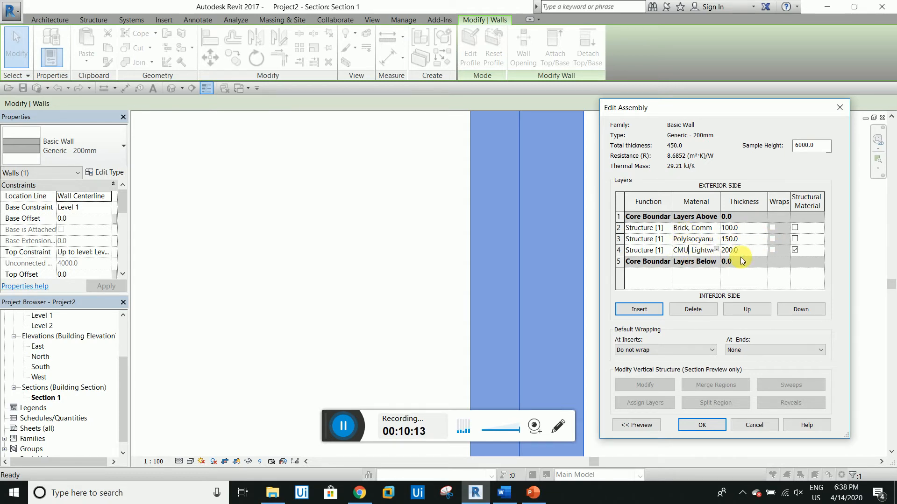
left_click(619, 251)
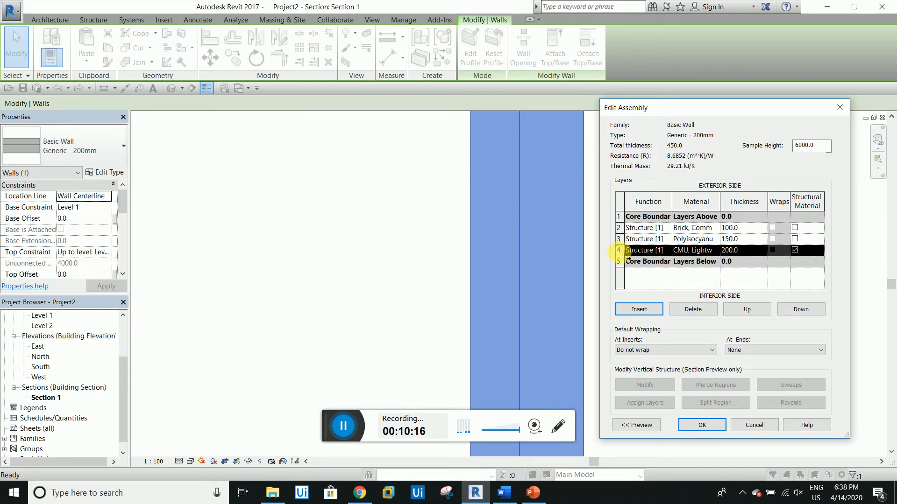
left_click(628, 310)
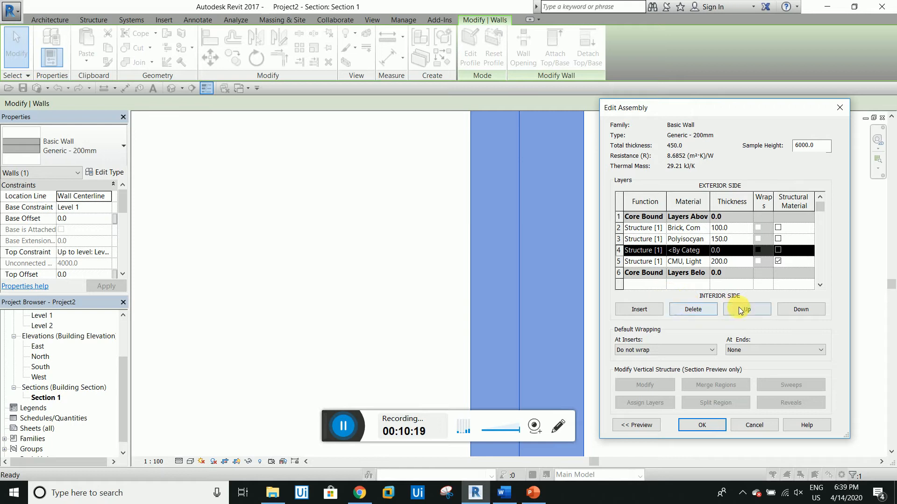
left_click(794, 310)
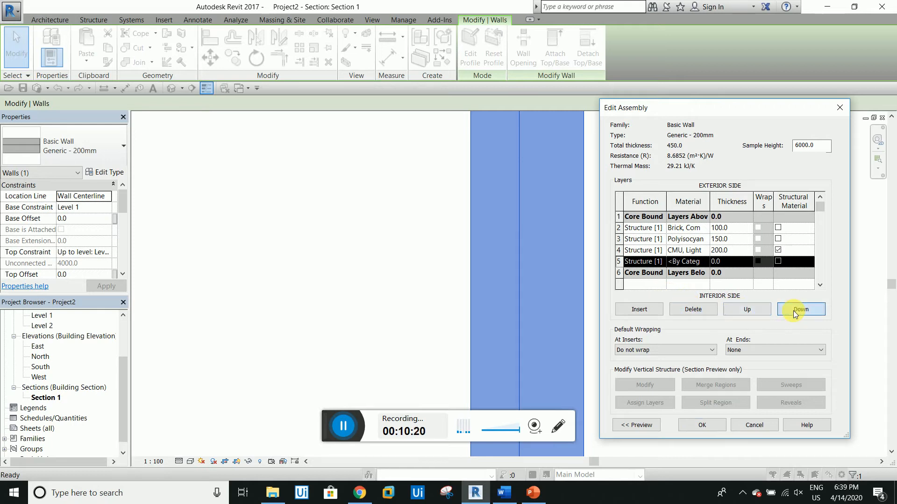
Step: Search materials for "plaster" and assign Plaster from Autodesk Materials to the new interior layer, keeping both duplicate appearances
left_click(682, 261)
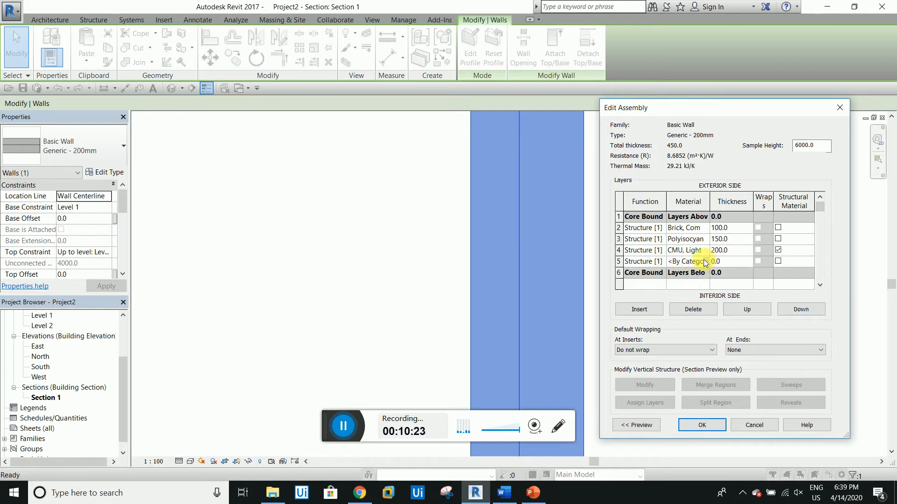
left_click(705, 261)
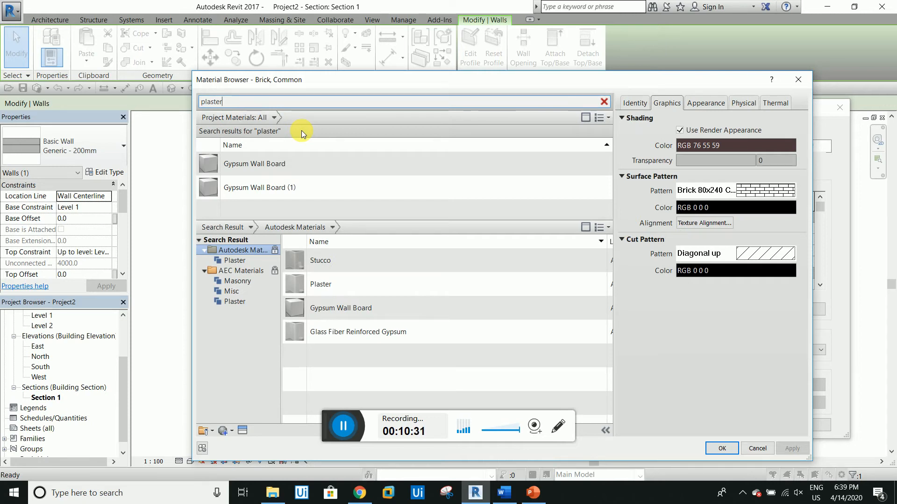
left_click(234, 261)
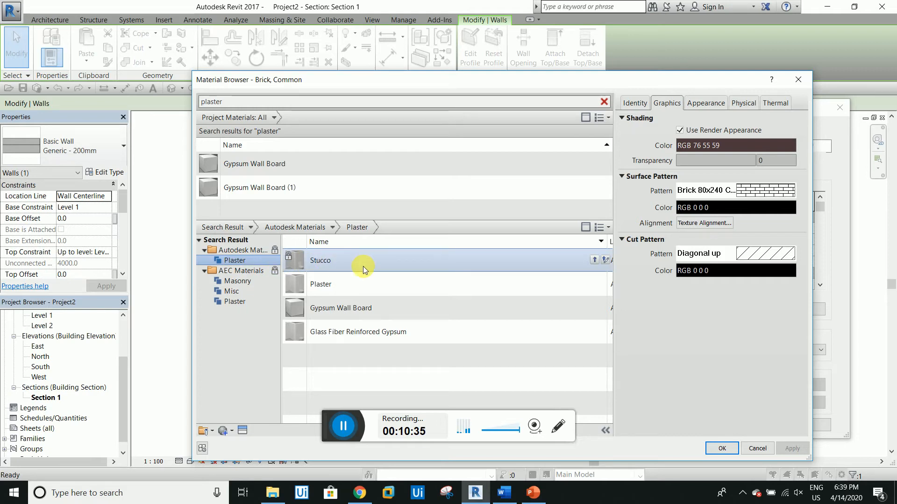
left_click(362, 285)
double_click(345, 289)
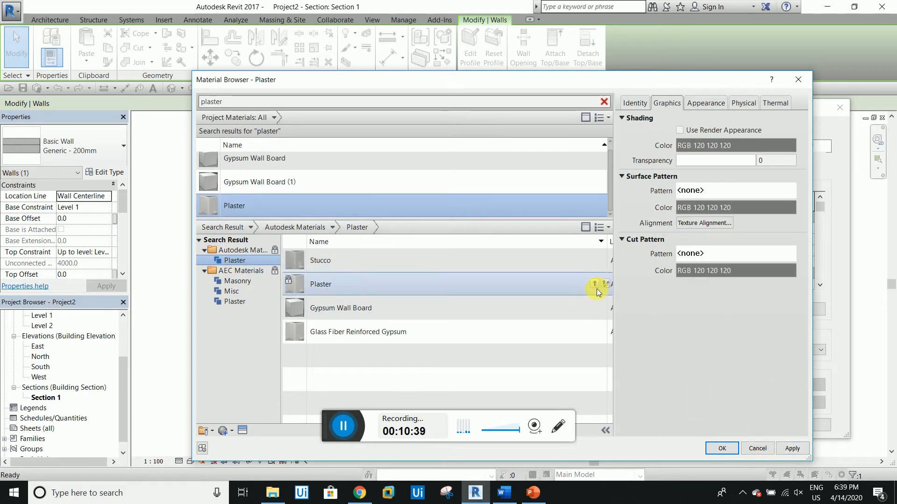
left_click(596, 284)
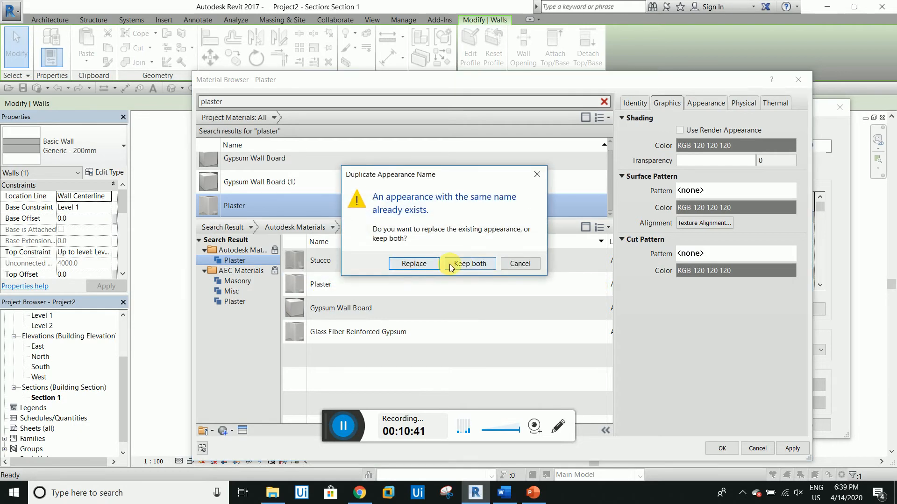
left_click(481, 264)
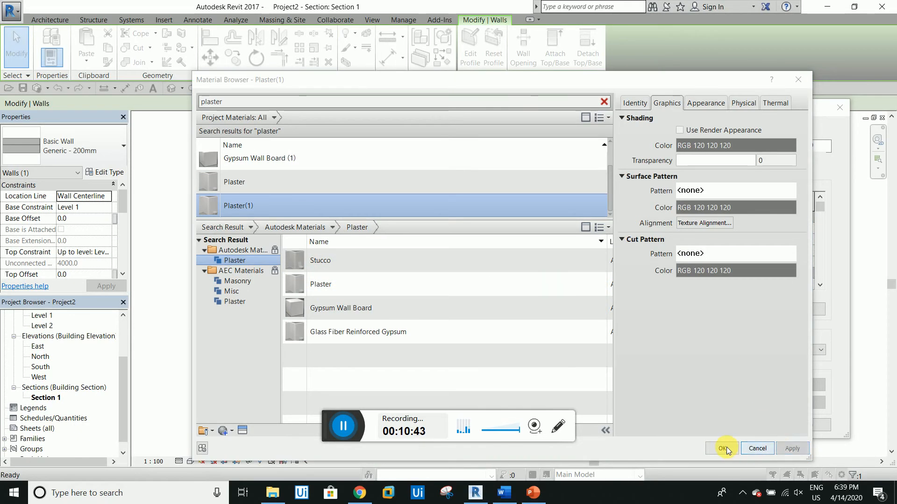
left_click(722, 449)
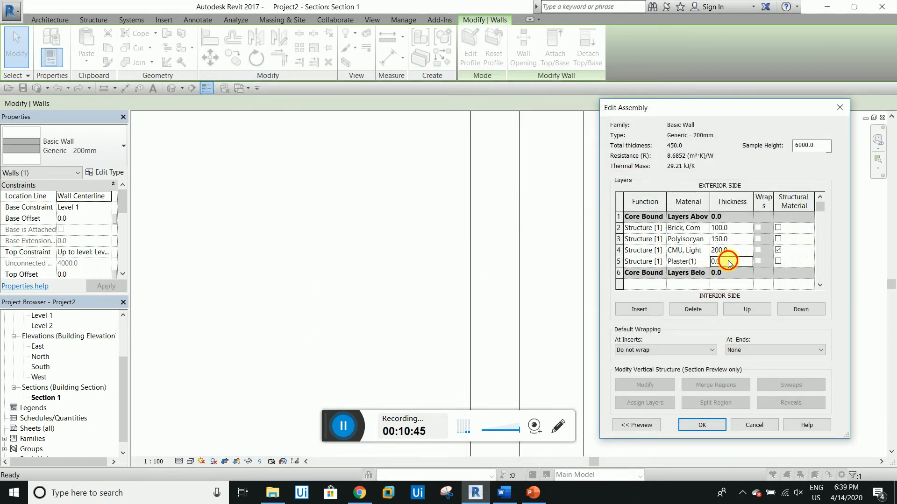
Step: Set the interior plaster layer's thickness to 10
left_click_drag(730, 264, 710, 267)
type("10")
key("Tab")
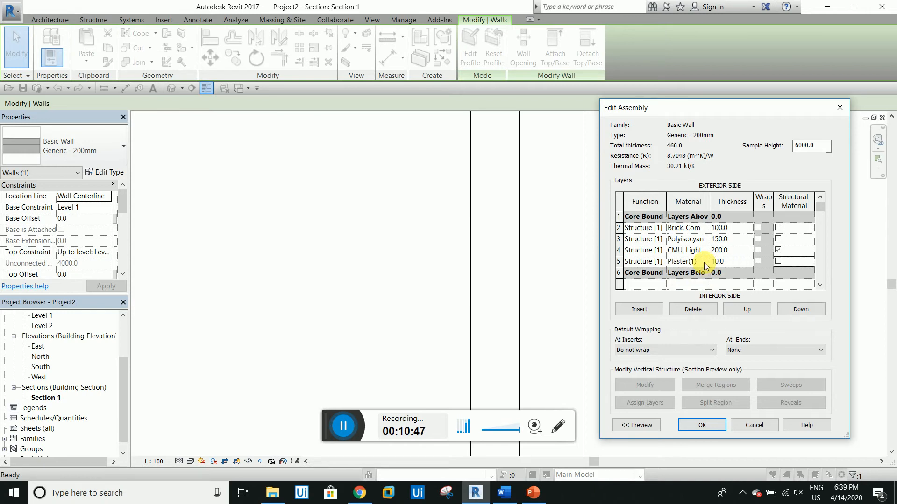
left_click(349, 427)
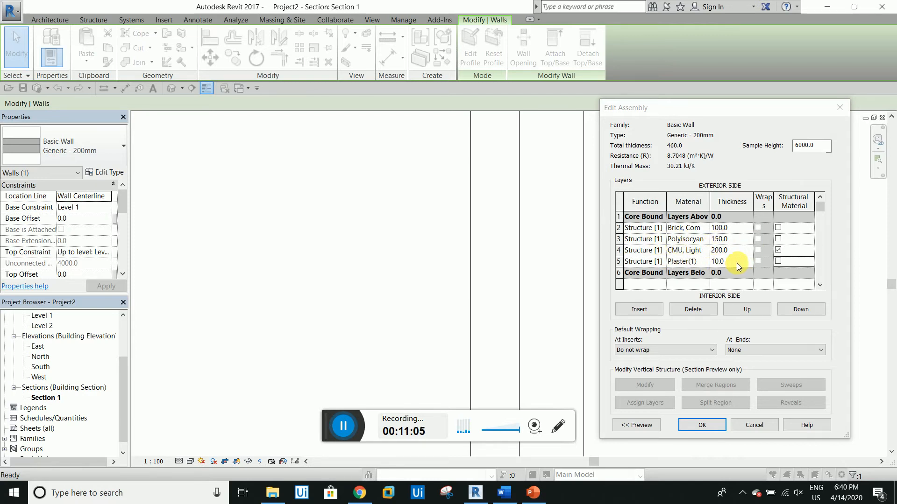
Step: Accept the edited layer assembly and the wall's type properties, and deselect the wall in the section view
left_click(700, 426)
left_click(811, 425)
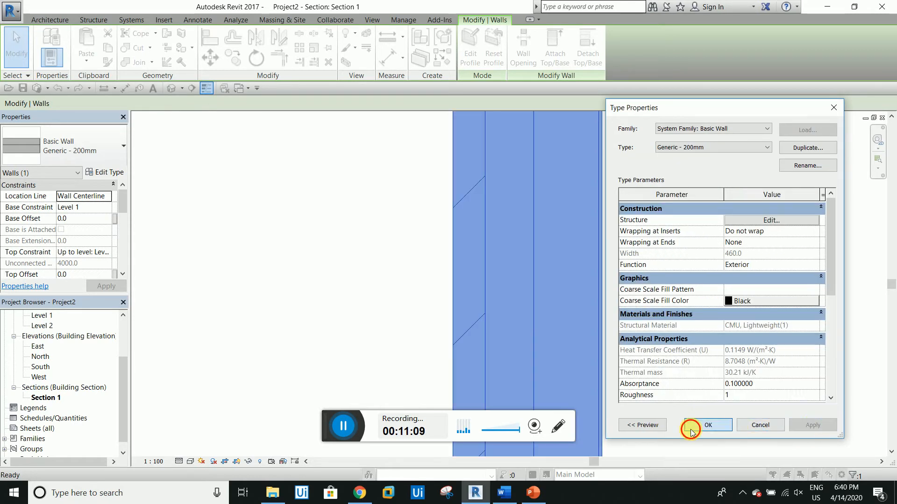
left_click(690, 432)
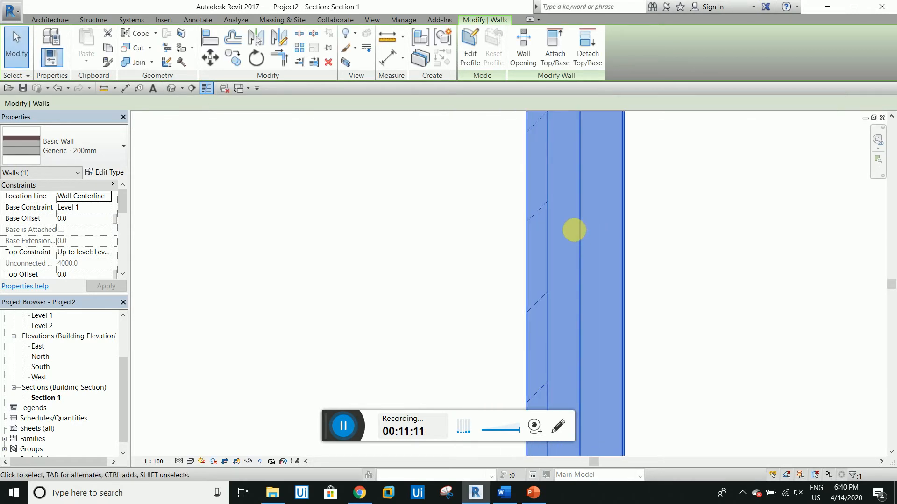
left_click(494, 224)
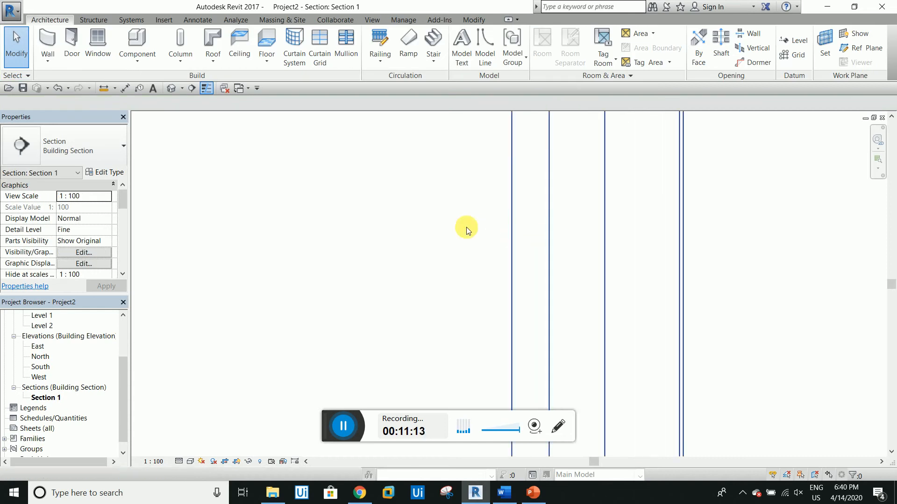
Step: Measure the thickness of the outer brick layer in the section view
scroll(569, 216, "down", 2)
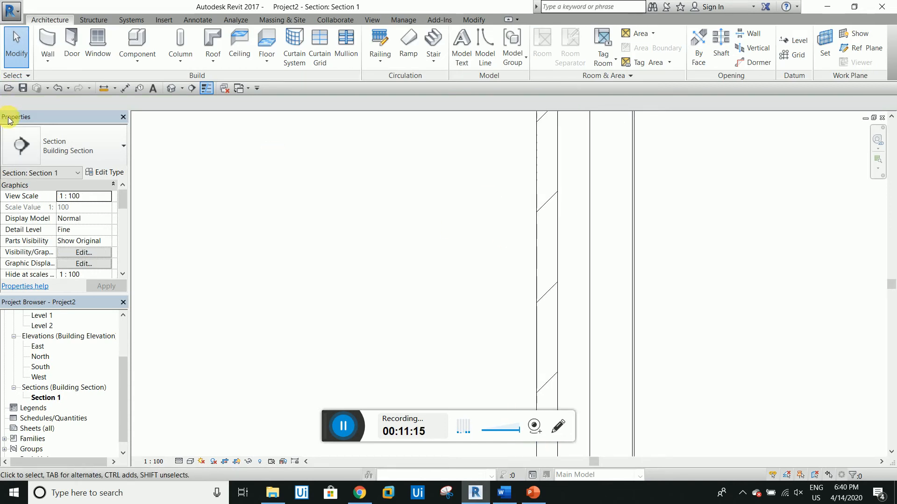
left_click(103, 89)
scroll(460, 187, "up", 2)
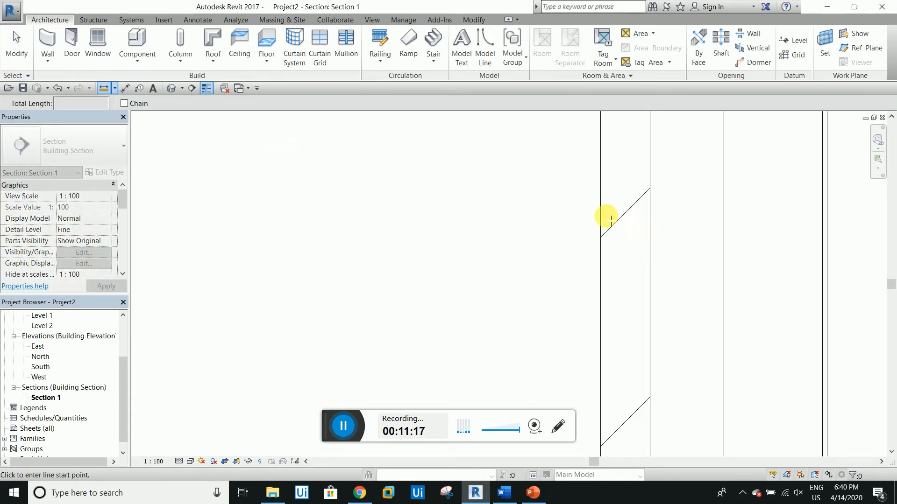
left_click(601, 201)
scroll(602, 202, "up", 1)
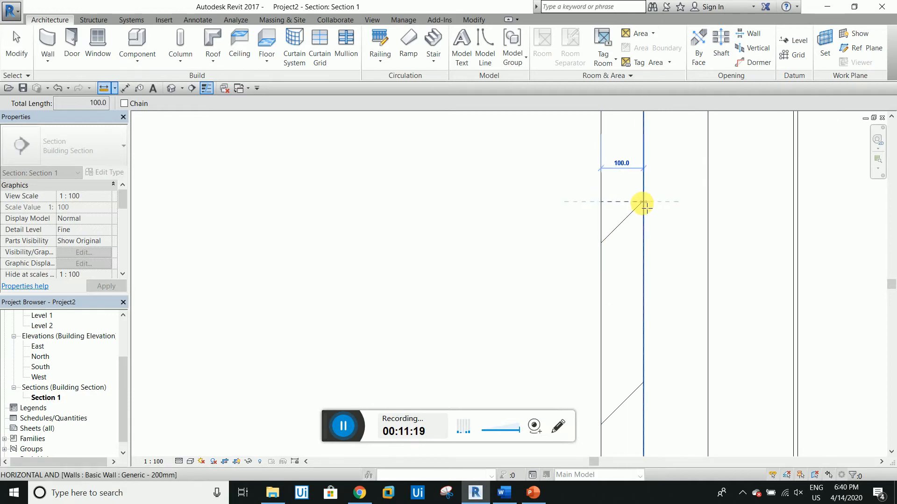
key("Escape")
key("Escape")
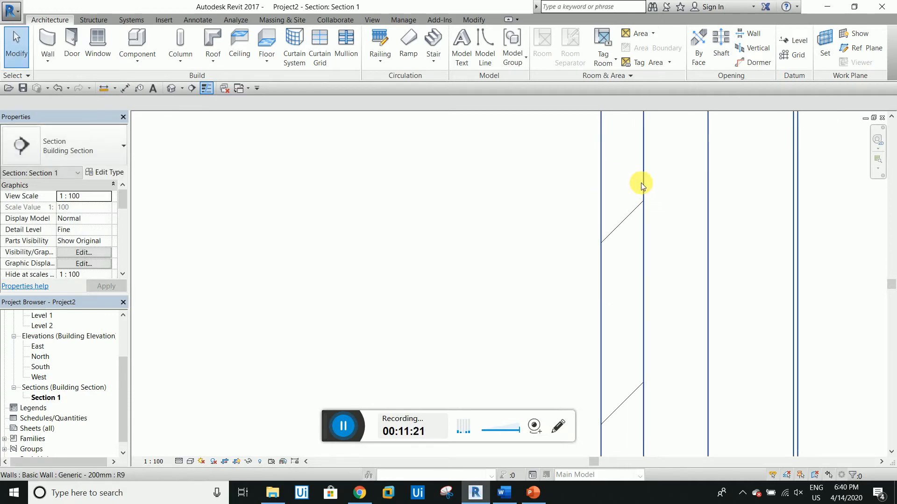
Step: Measure the thicknesses of the insulation layer and the CMU layer in the section view
left_click(104, 88)
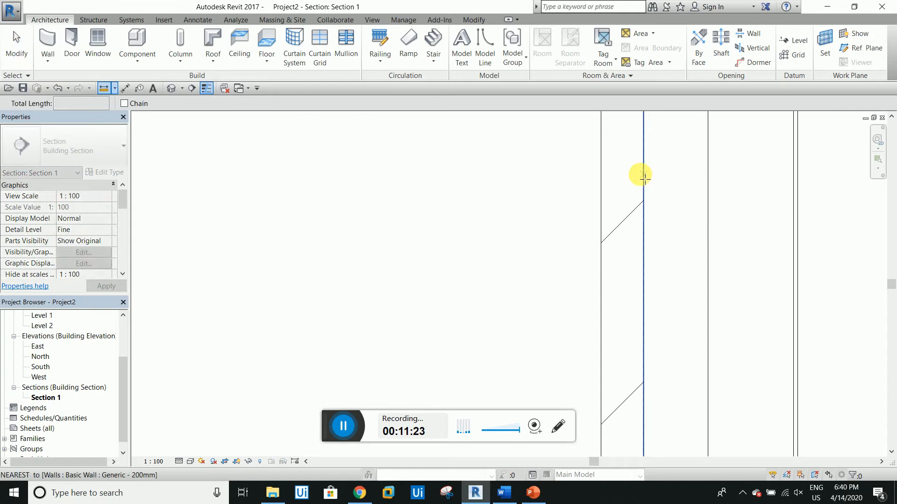
left_click(644, 177)
left_click(708, 174)
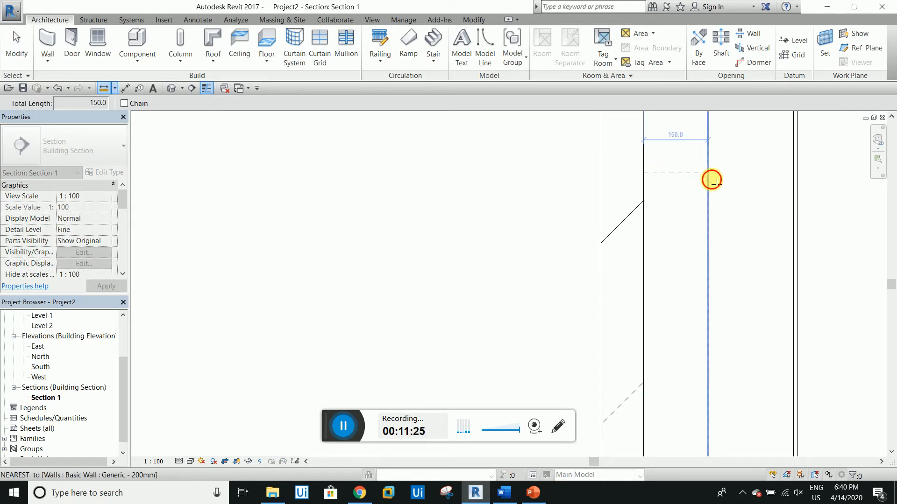
left_click(709, 174)
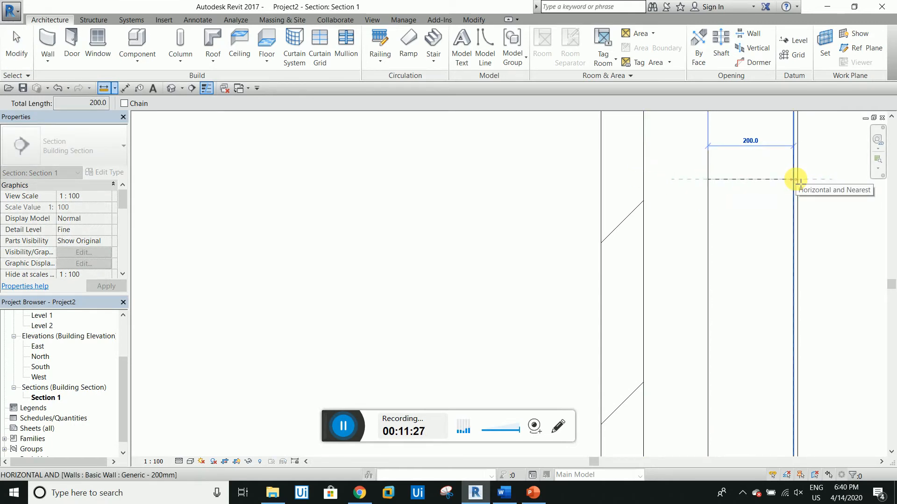
key("Escape")
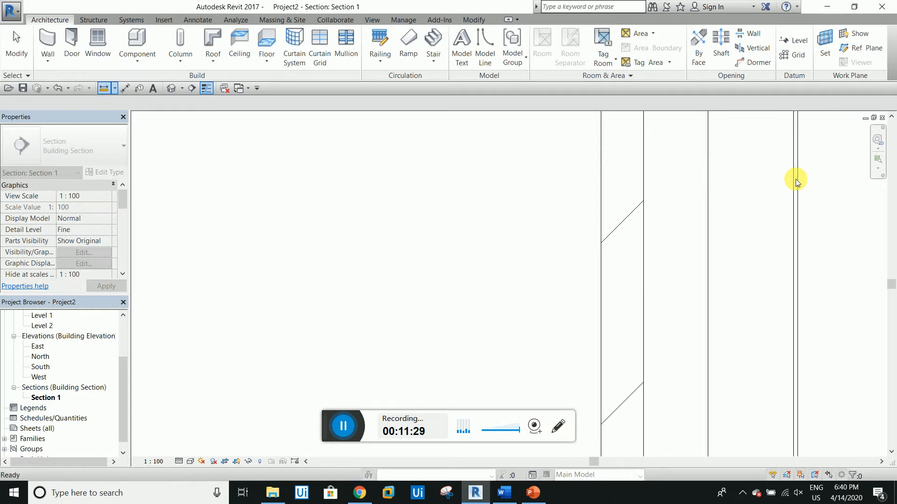
key("Escape")
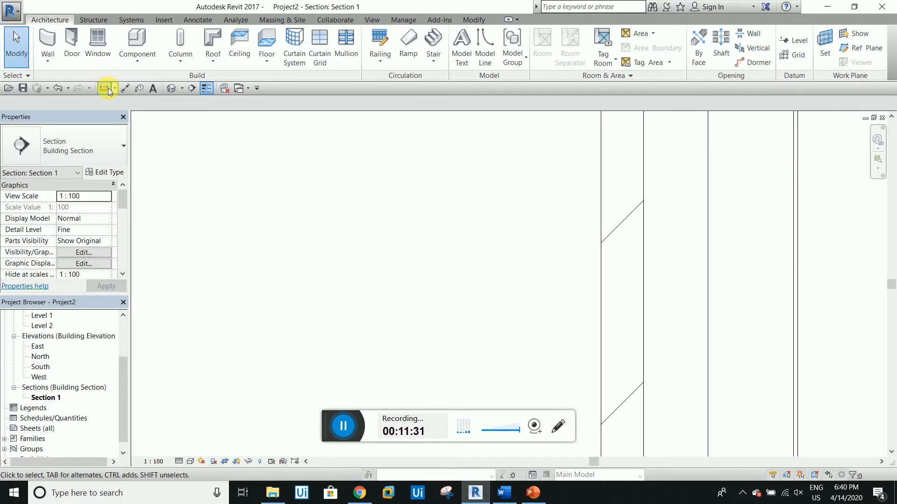
Step: Measure across the thin interior plaster layer in the section view
left_click(104, 88)
scroll(757, 191, "up", 2)
left_click(803, 190)
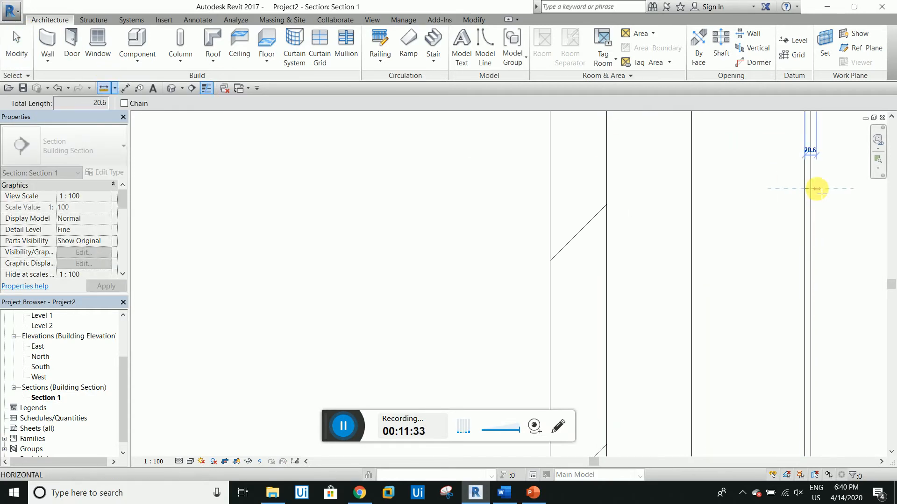
key("Escape")
scroll(805, 192, "down", 4)
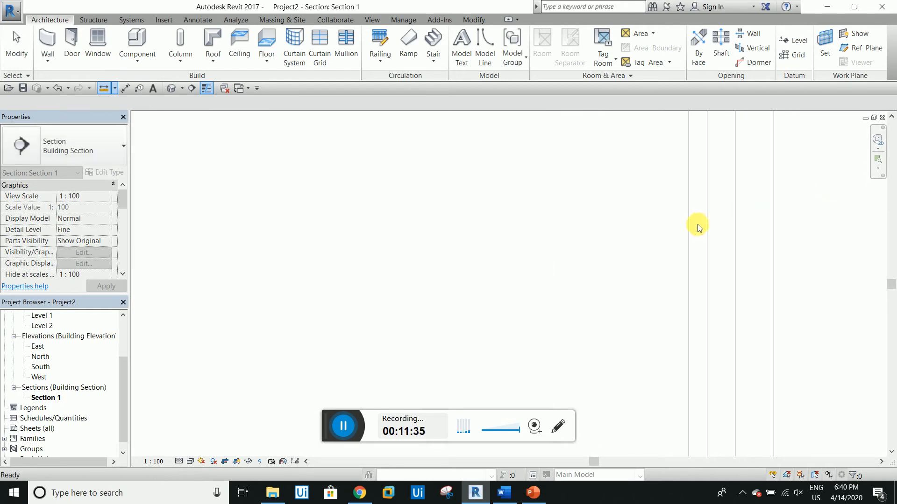
Step: Examine the wall's layer lines and brick hatching near Level 2 in the section view
key("Escape")
scroll(678, 209, "down", 5)
scroll(691, 262, "up", 8)
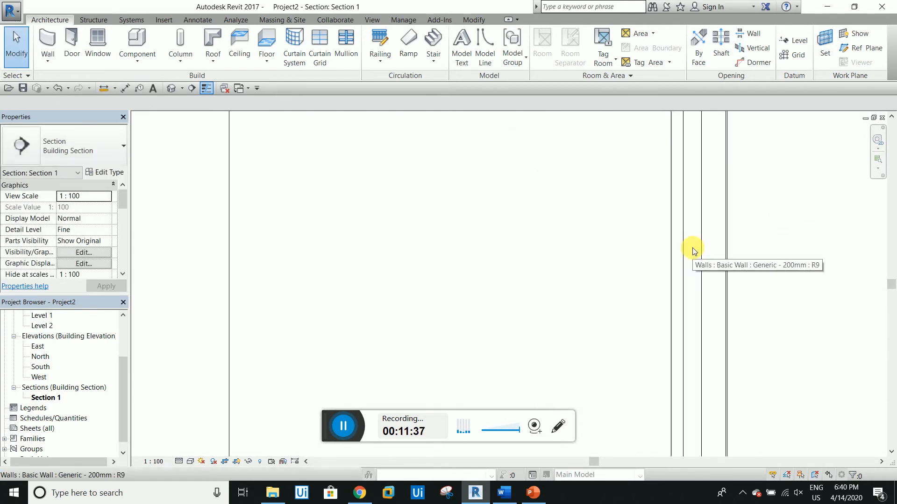
scroll(690, 255, "down", 3)
scroll(683, 266, "down", 3)
scroll(678, 156, "up", 5)
scroll(689, 184, "down", 3)
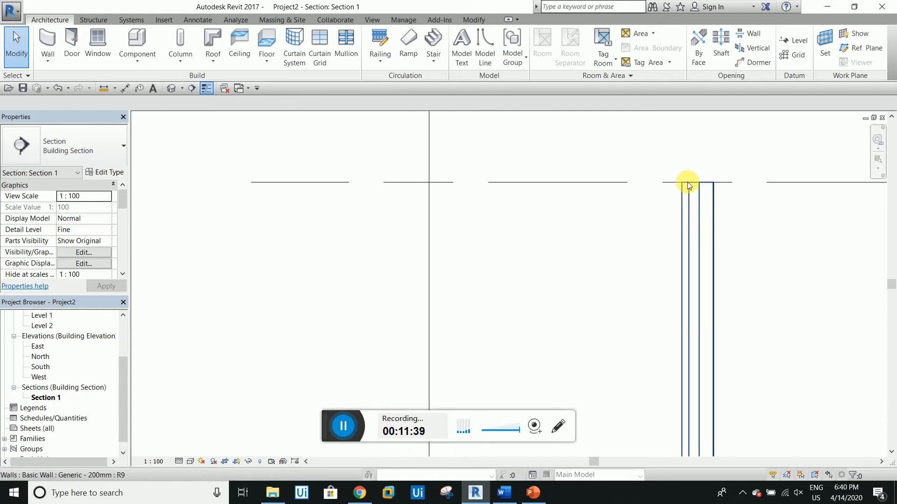
scroll(689, 242, "up", 3)
scroll(648, 175, "down", 2)
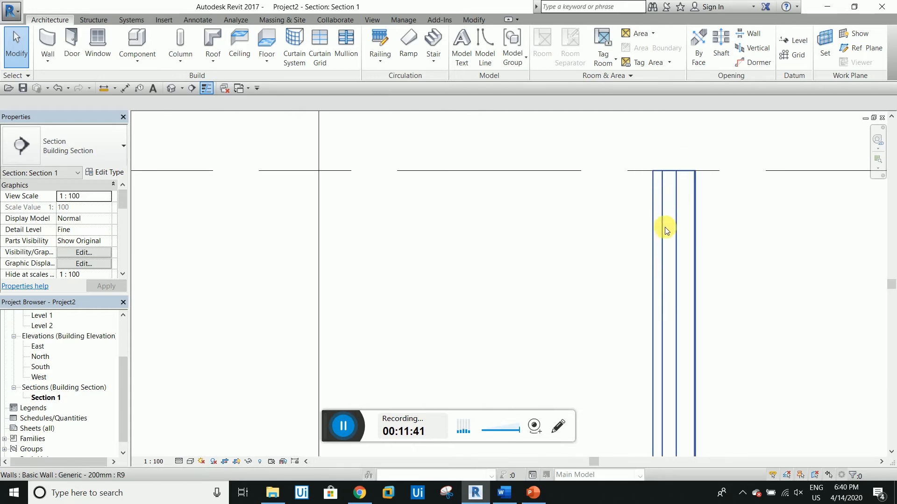
scroll(663, 182, "up", 3)
scroll(638, 202, "down", 1)
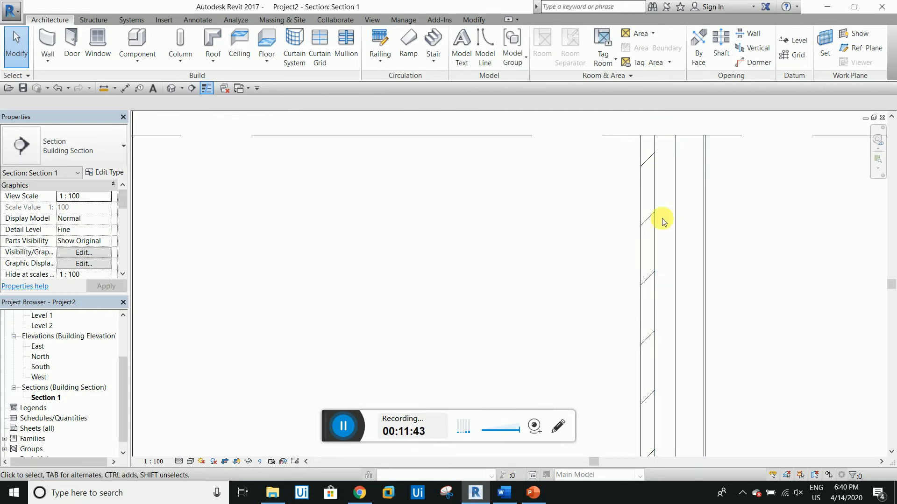
scroll(665, 160, "up", 2)
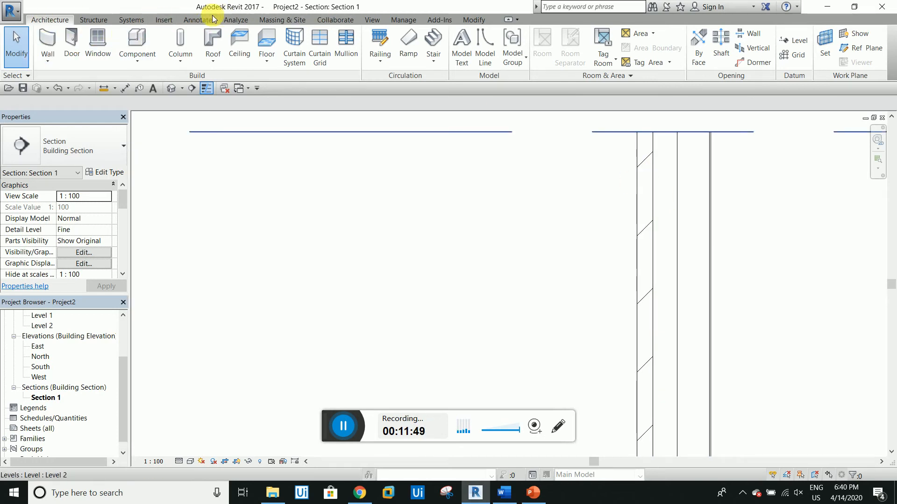
Step: Try to place 80 mm wide insulation batting, aligned to center, up the line between the insulation and CMU layers from Level 1
left_click(198, 19)
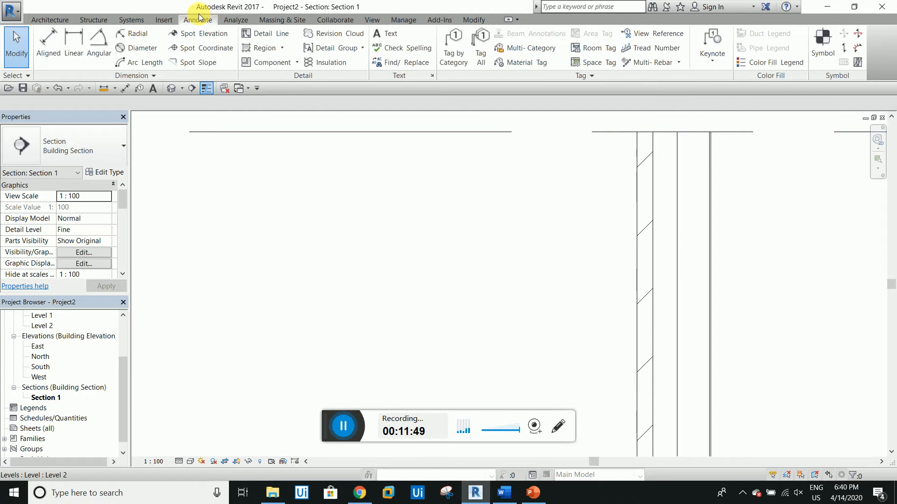
left_click(328, 65)
scroll(658, 306, "down", 4)
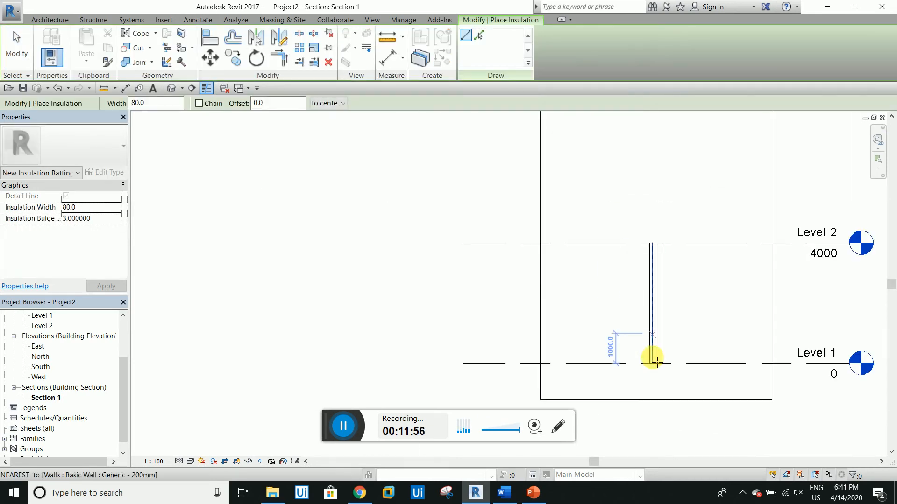
scroll(657, 360, "up", 5)
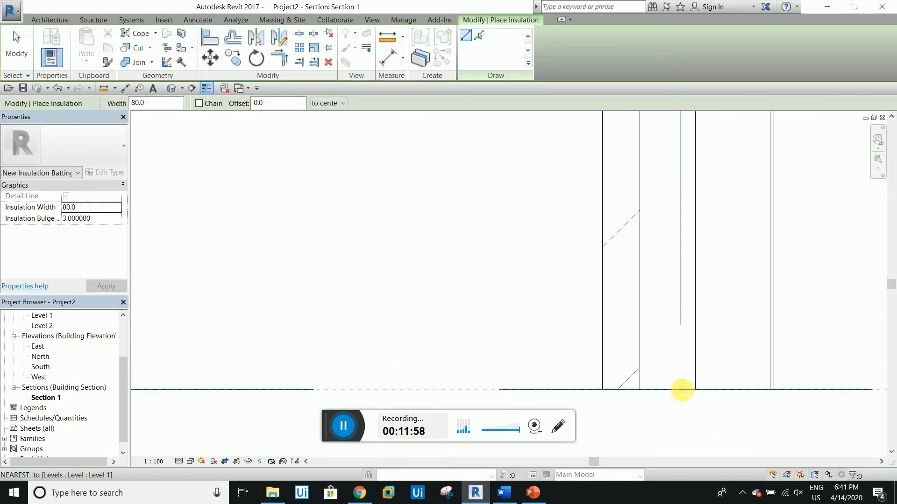
left_click(694, 389)
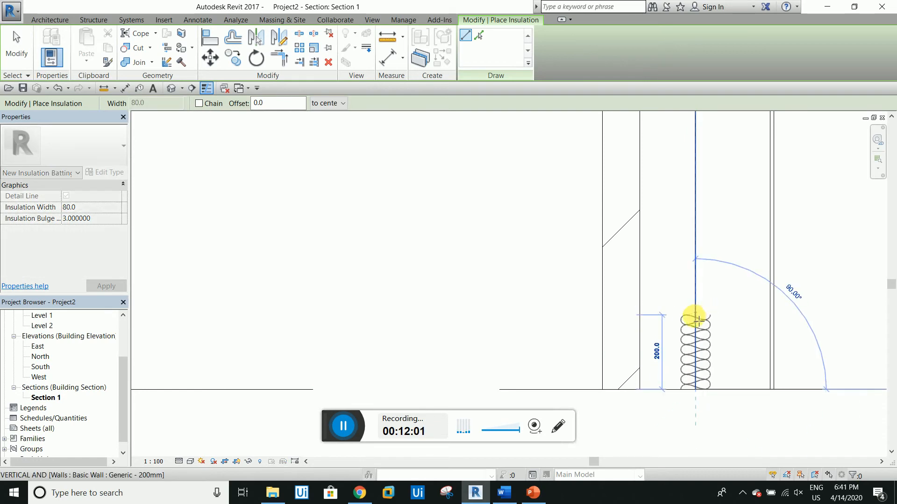
key("Escape")
Step: Place 80 mm wide insulation batting aligned to near side along the insulation layer's inner line, from Level 1 to Level 2
left_click(321, 107)
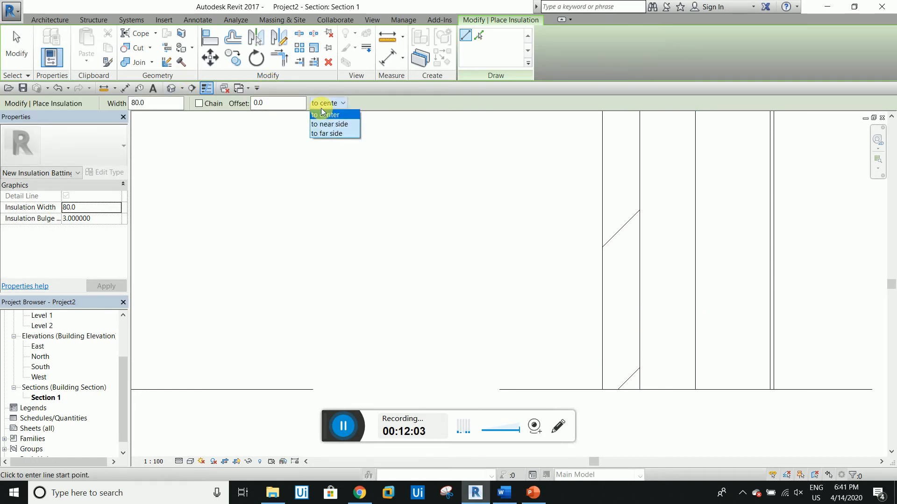
left_click(332, 125)
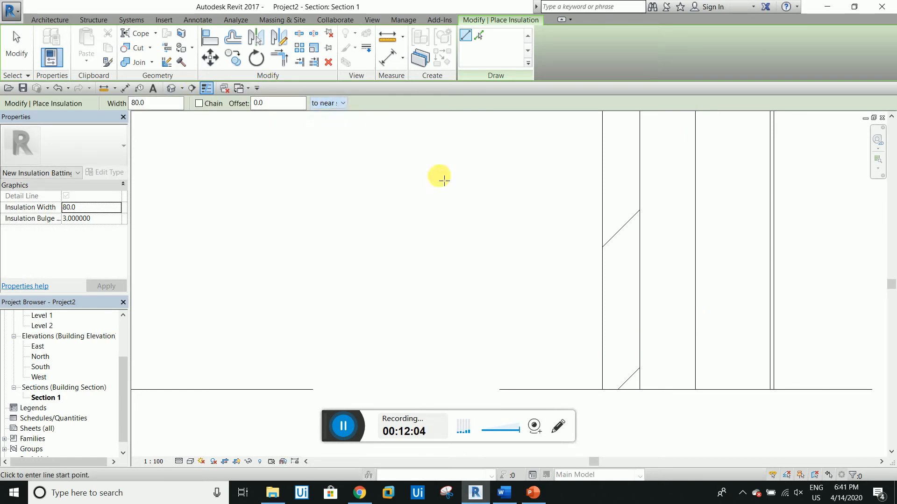
left_click(696, 390)
scroll(698, 395, "down", 5)
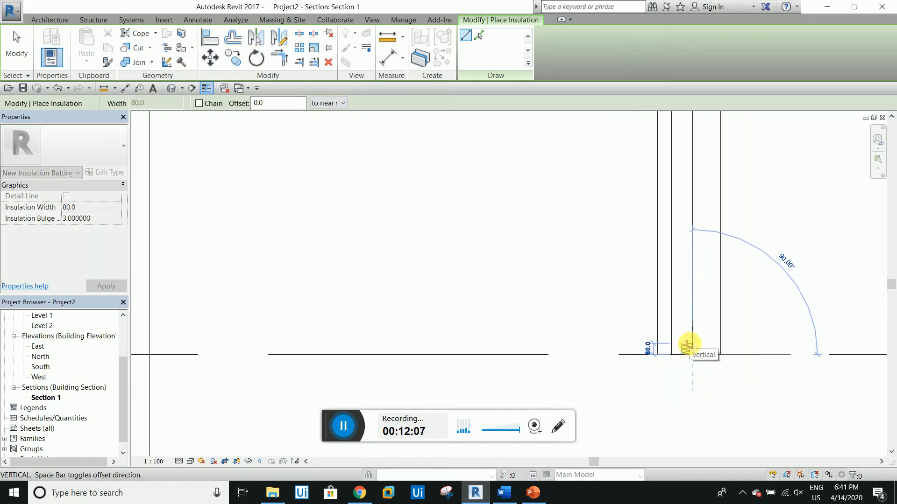
scroll(691, 219, "up", 5)
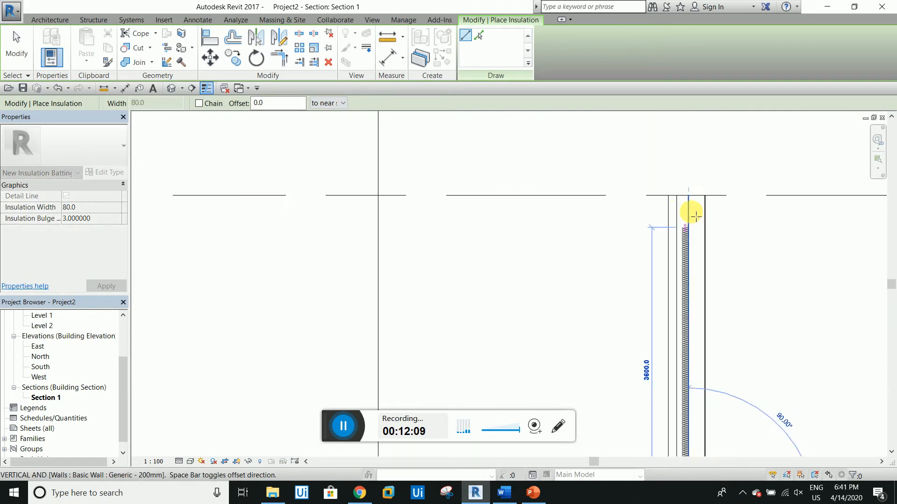
left_click(690, 179)
key("Escape")
key("Escape")
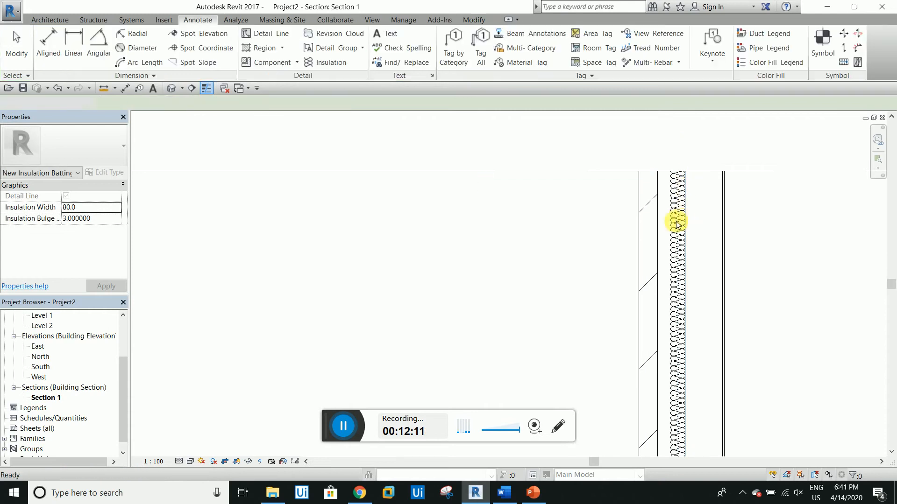
Step: Set the placed insulation batting's width to 140 mm and inspect its fit within the insulation layer
left_click(677, 220)
scroll(659, 185, "up", 4)
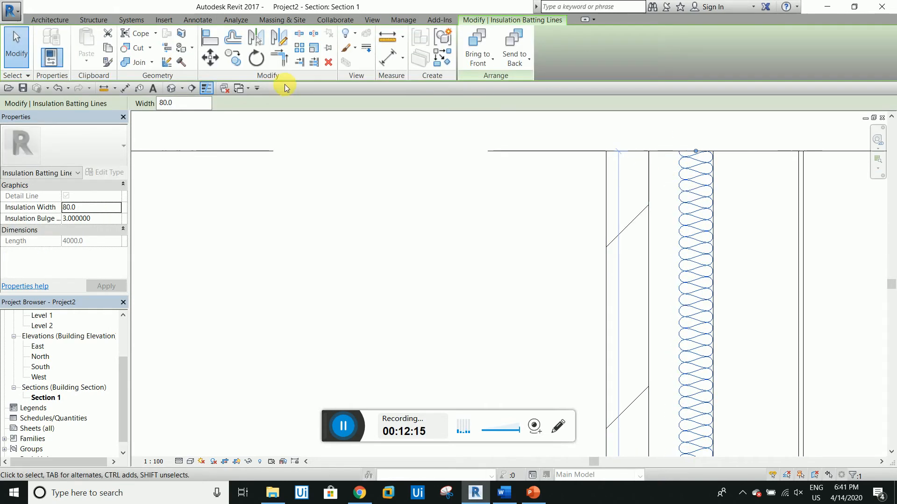
left_click(201, 103)
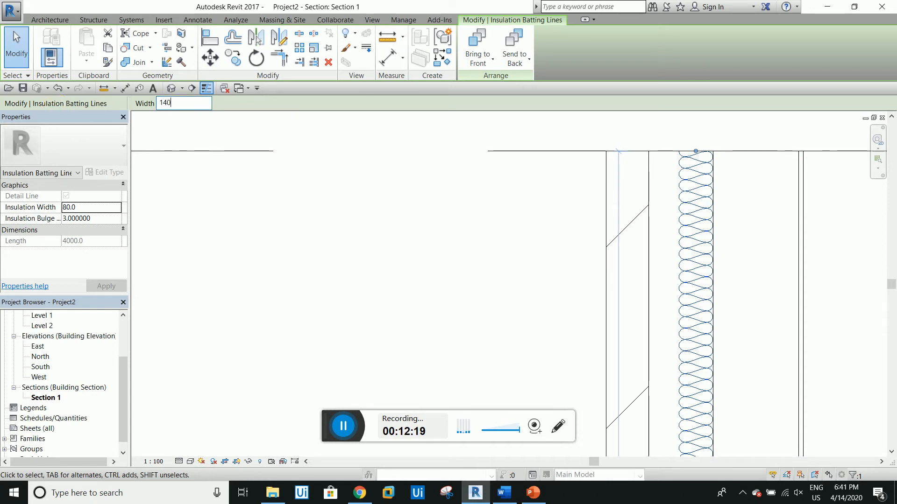
type("140")
key("Return")
scroll(336, 234, "down", 4)
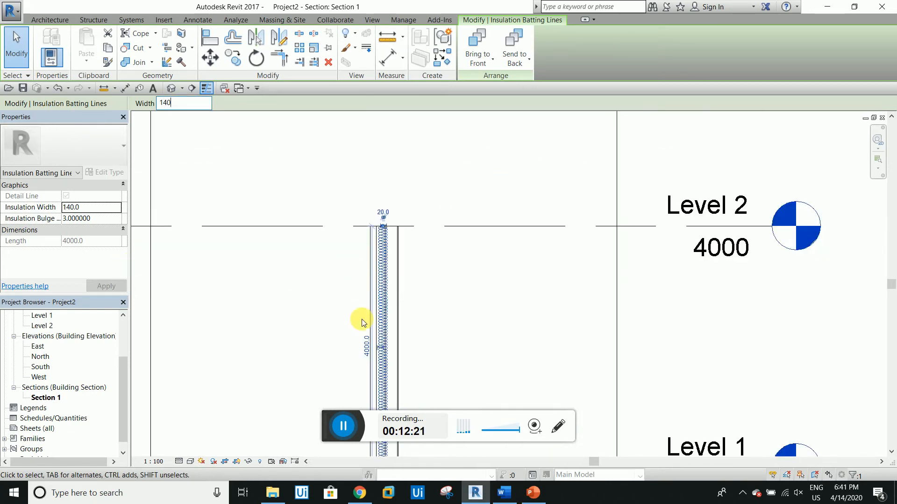
scroll(517, 266, "down", 2)
scroll(441, 401, "up", 5)
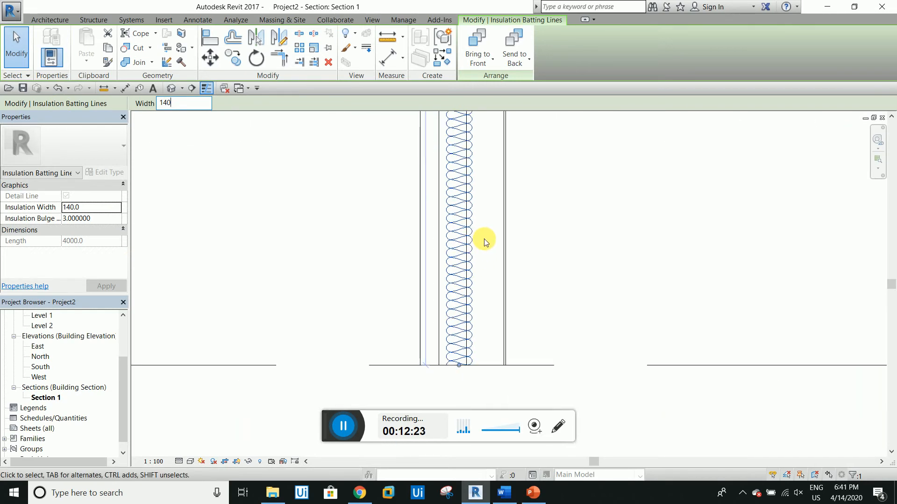
scroll(461, 369, "up", 1)
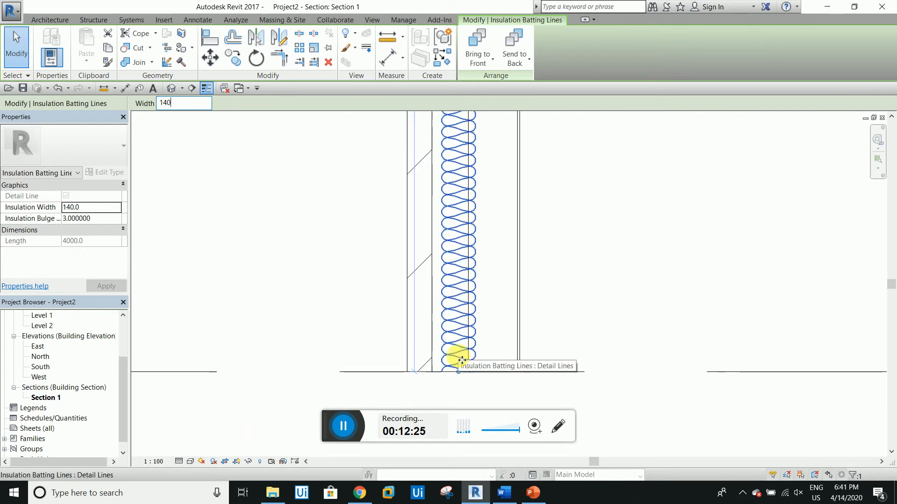
left_click(620, 340)
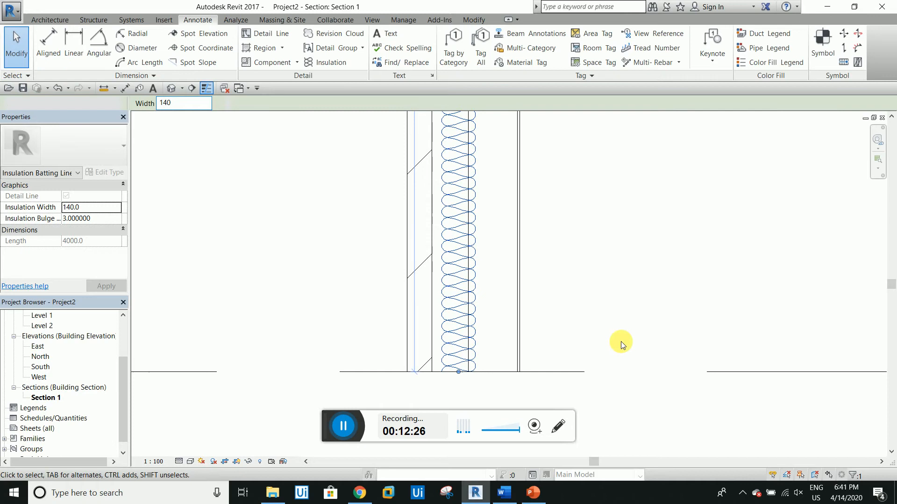
Step: Delete the insulation batting from the wall section
left_click(458, 350)
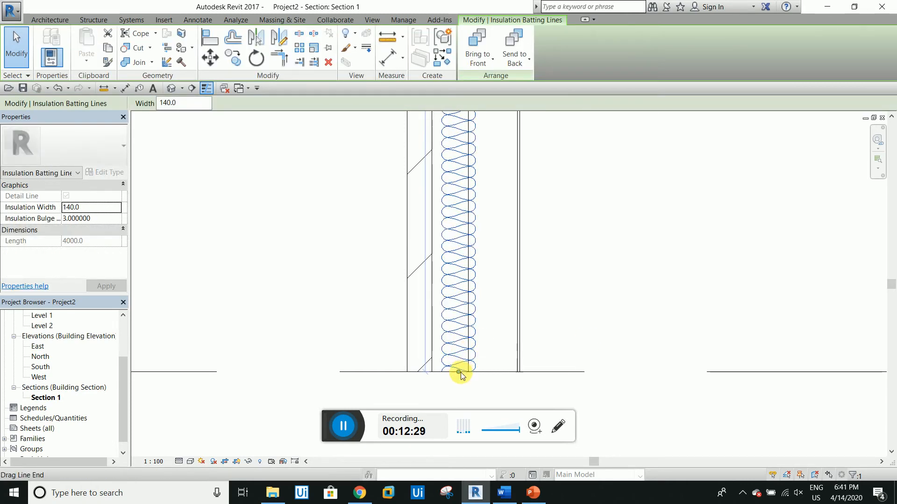
mouse_move(460, 375)
left_mouse_down()
mouse_move(445, 374)
mouse_move(430, 350)
mouse_move(458, 362)
mouse_move(457, 377)
left_mouse_up()
key("Delete")
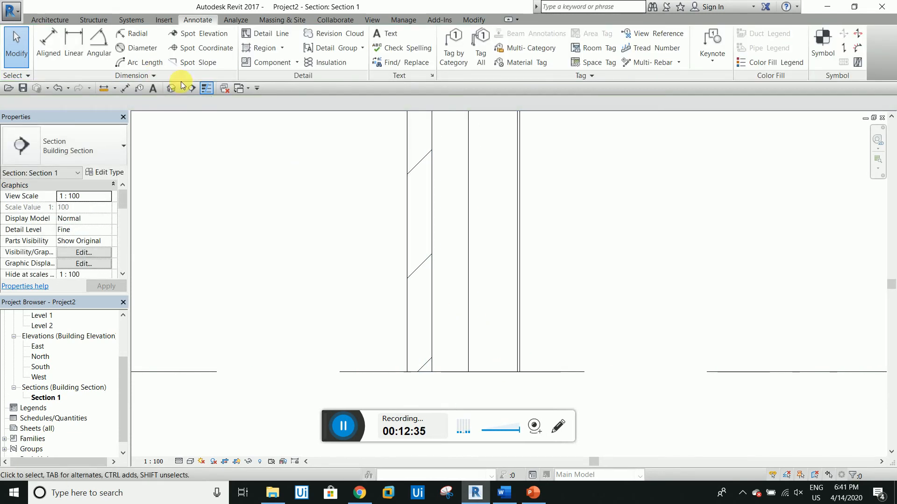
Step: Begin a new insulation batting detail in the section view with its width set to 140 mm
left_click(48, 20)
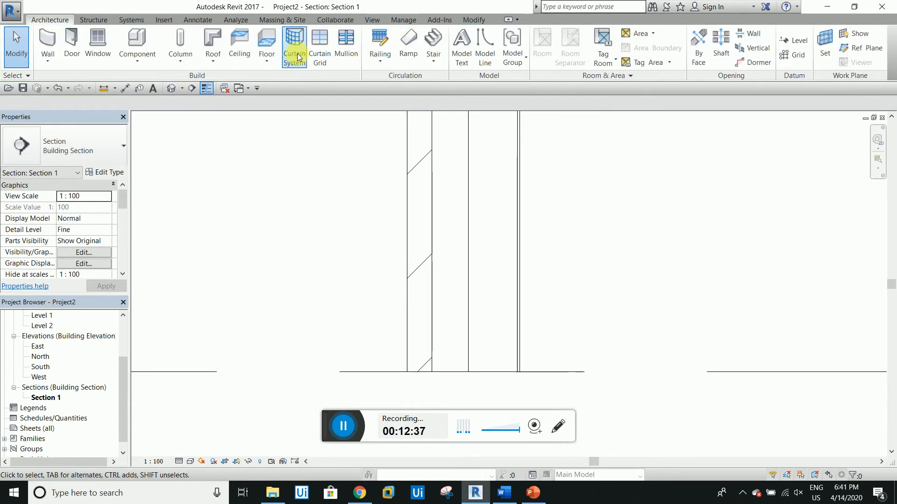
left_click(200, 20)
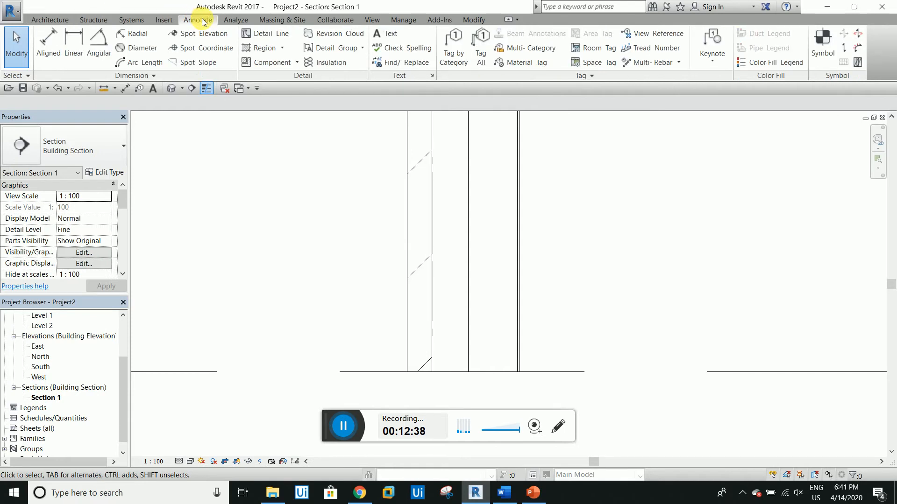
left_click(346, 69)
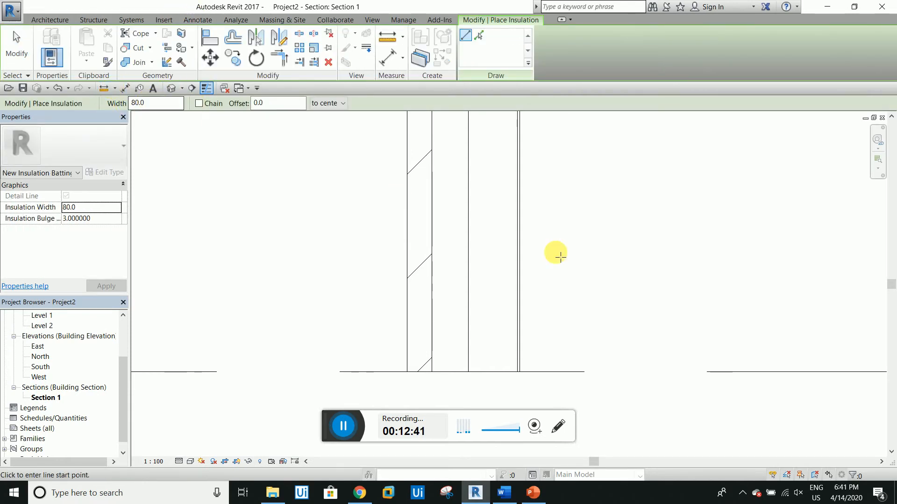
scroll(800, 212, "down", 4)
scroll(696, 222, "up", 3)
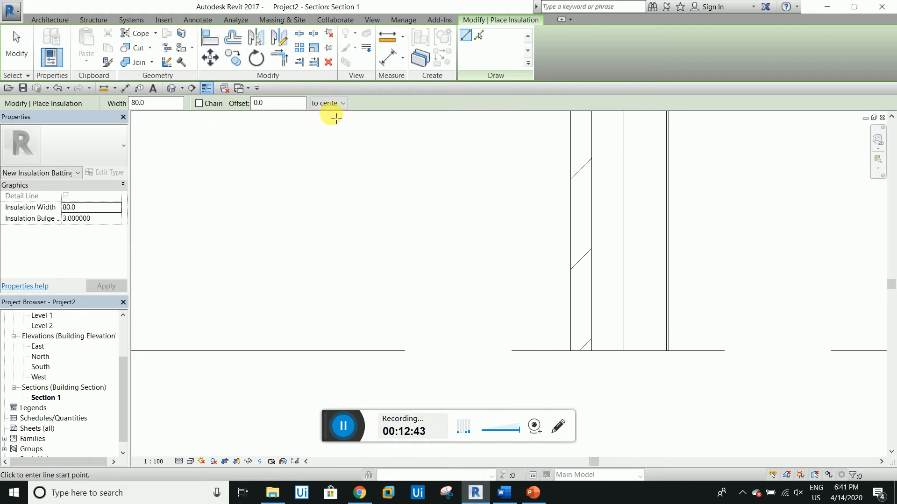
left_click(607, 355)
scroll(621, 357, "down", 3)
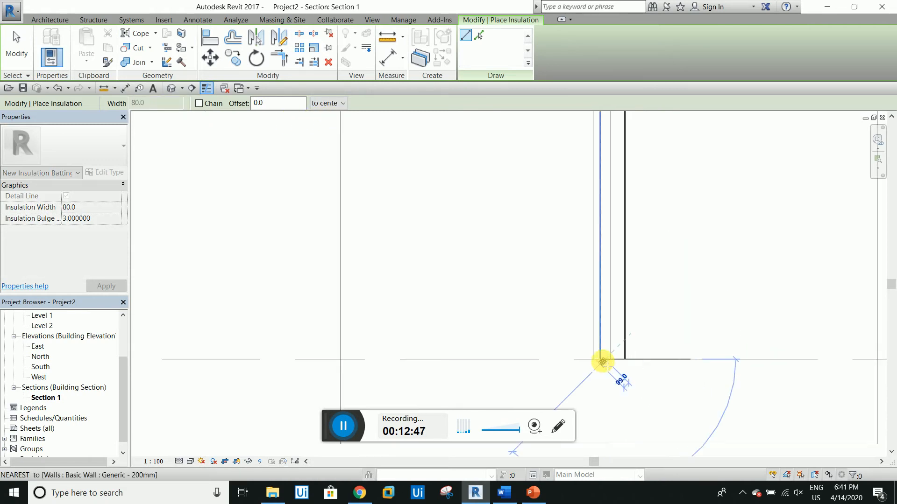
key("Escape")
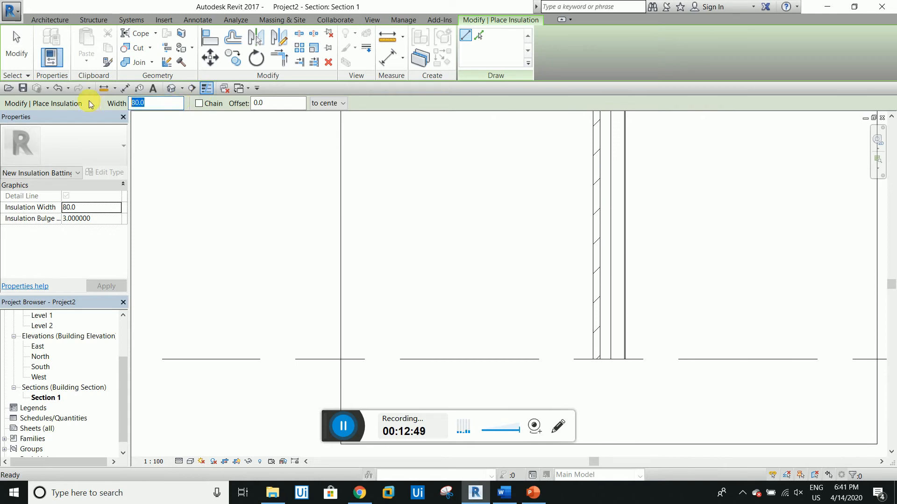
scroll(607, 359, "up", 4)
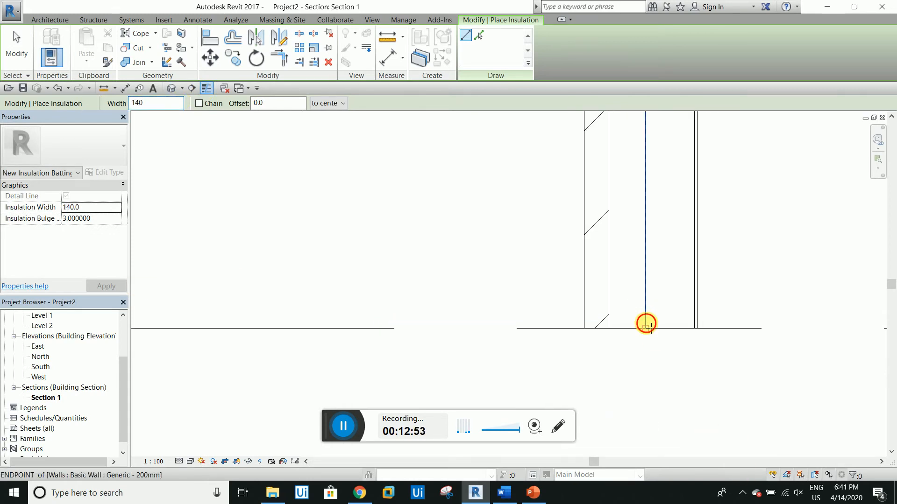
Step: Place 140 mm wide insulation batting aligned to near side along the insulation layer's inner line, from Level 1 to Level 2
left_click(646, 327)
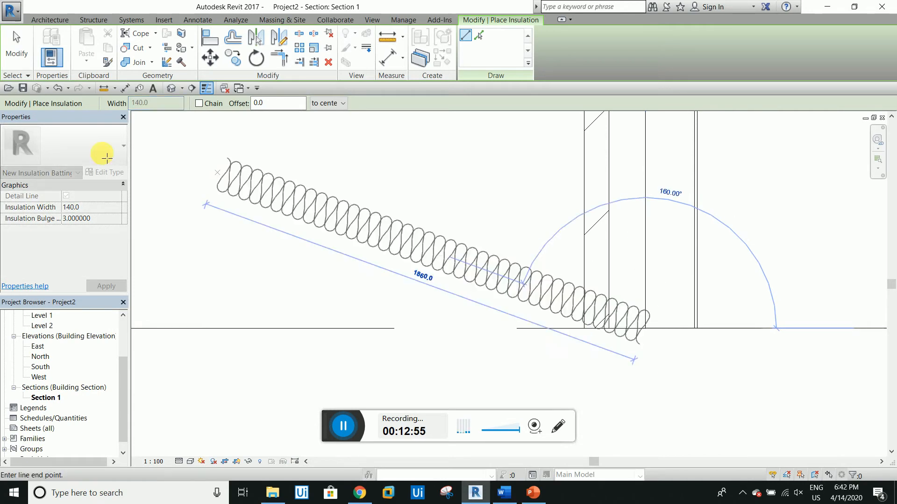
left_click(343, 426)
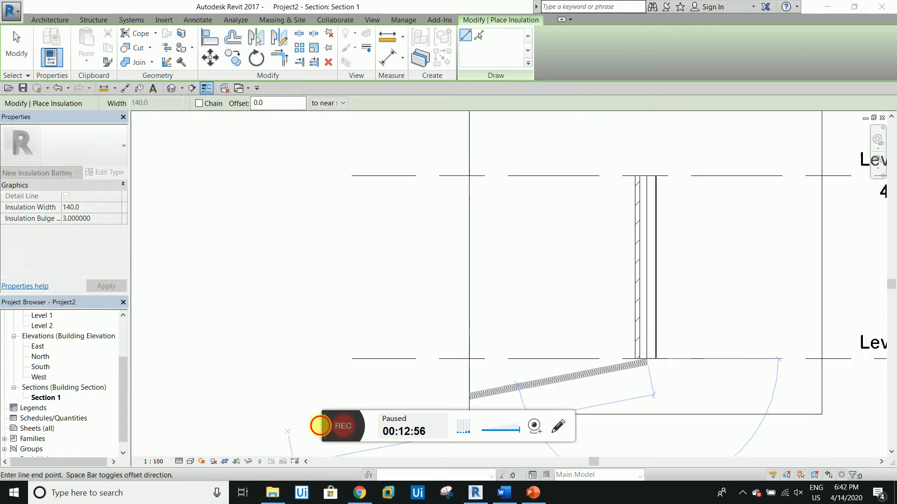
left_click(320, 426)
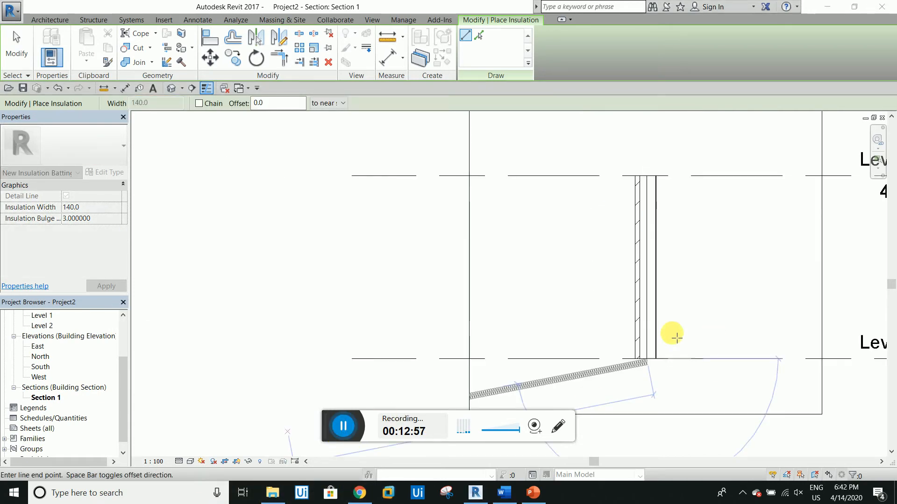
scroll(640, 355, "up", 5)
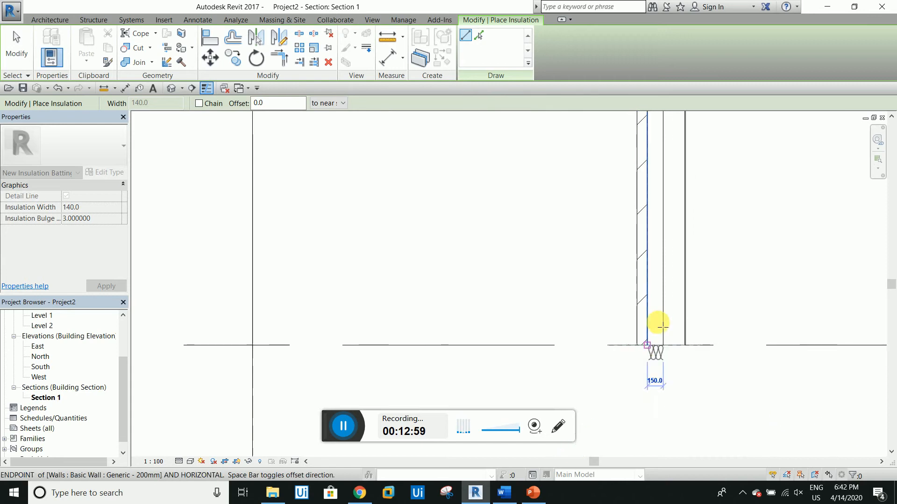
scroll(654, 372, "down", 5)
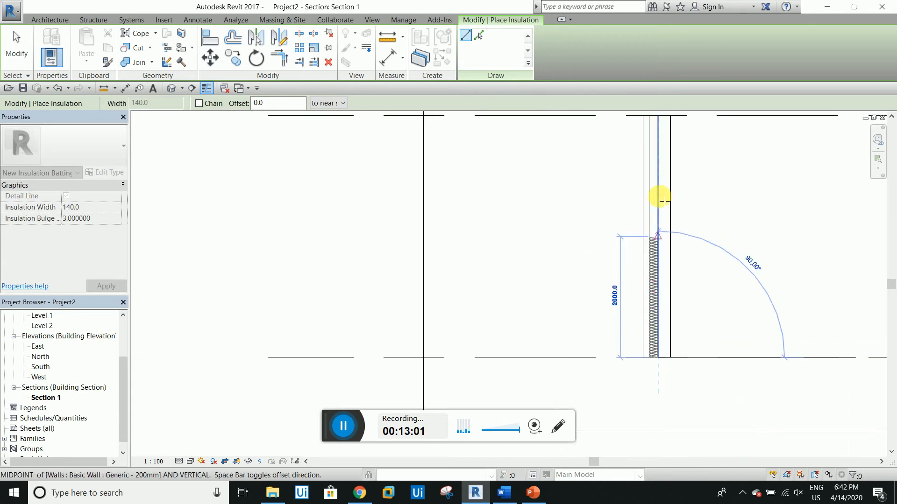
scroll(662, 196, "up", 3)
scroll(656, 373, "down", 3)
scroll(656, 211, "up", 4)
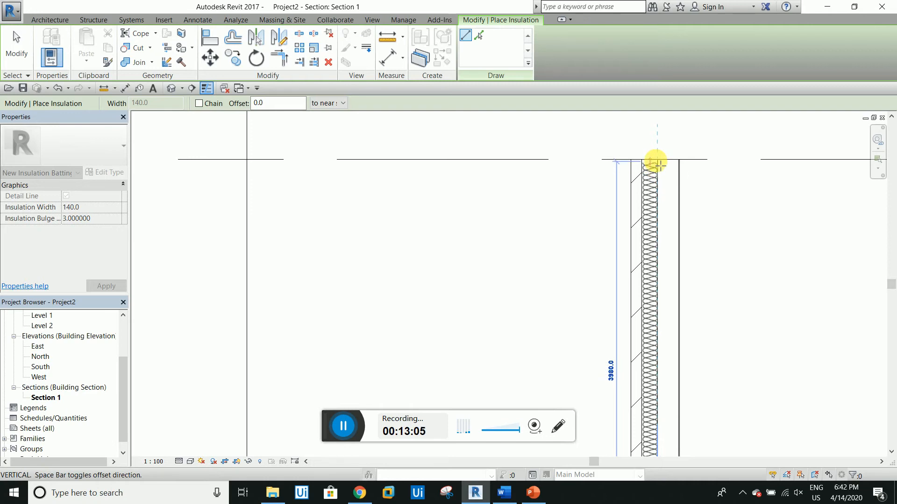
left_click(657, 164)
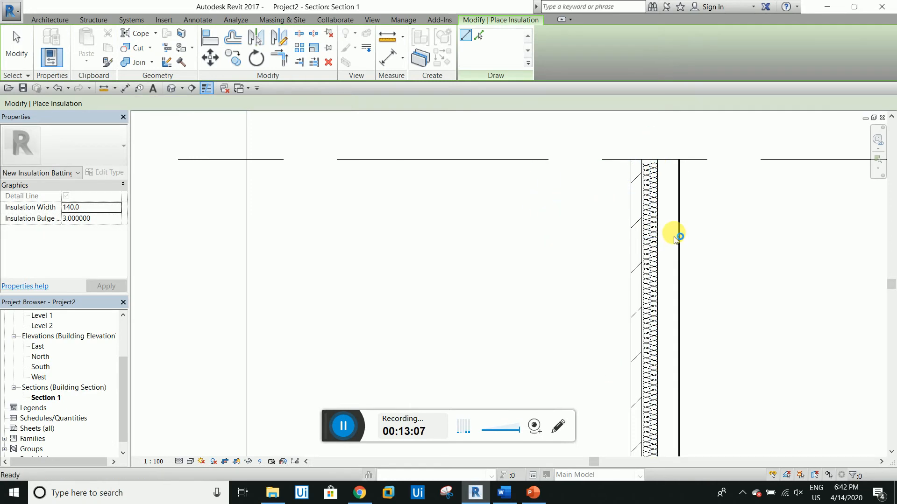
key("Escape")
key("Escape")
Step: Examine how the new insulation batting fits within the wall's insulation layer along its height
scroll(649, 254, "down", 2)
scroll(637, 254, "up", 3)
scroll(645, 228, "down", 2)
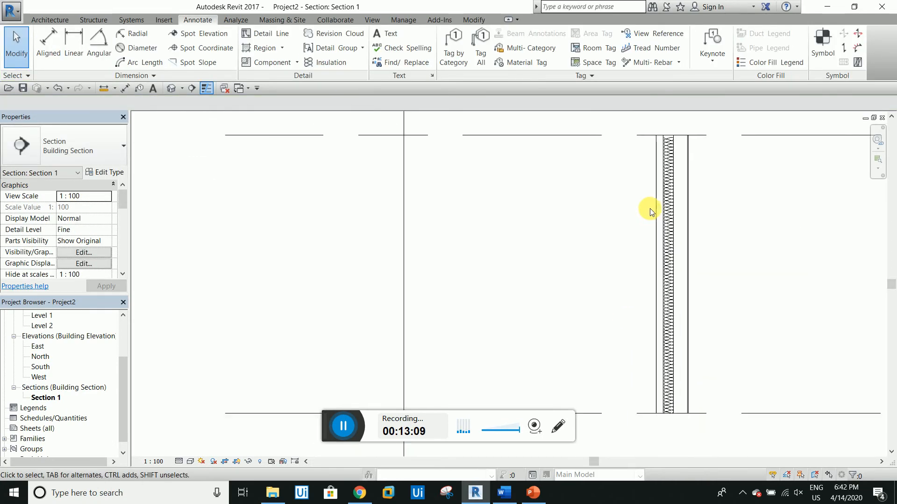
scroll(652, 211, "up", 3)
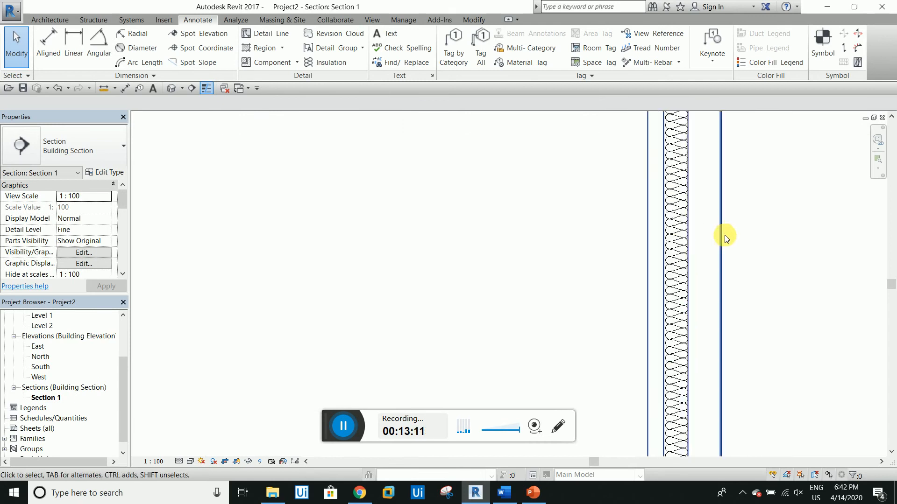
scroll(725, 235, "down", 4)
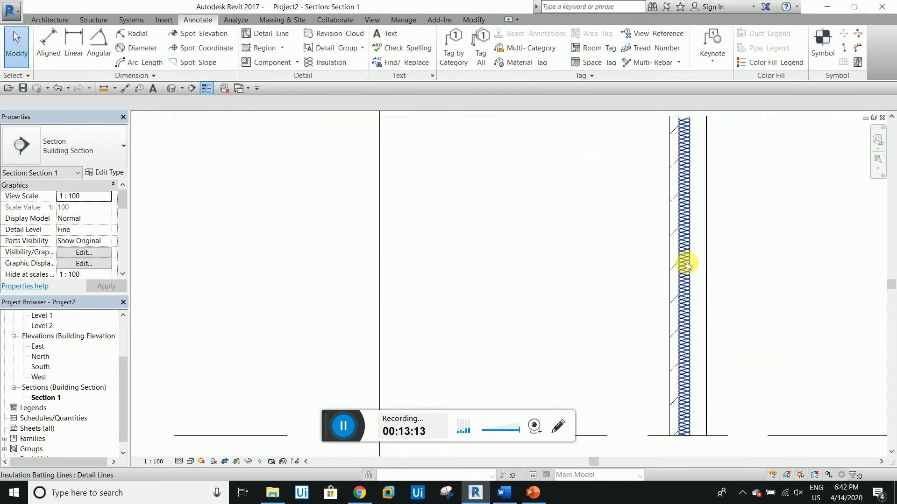
scroll(687, 264, "down", 1)
scroll(686, 262, "up", 3)
scroll(682, 210, "up", 1)
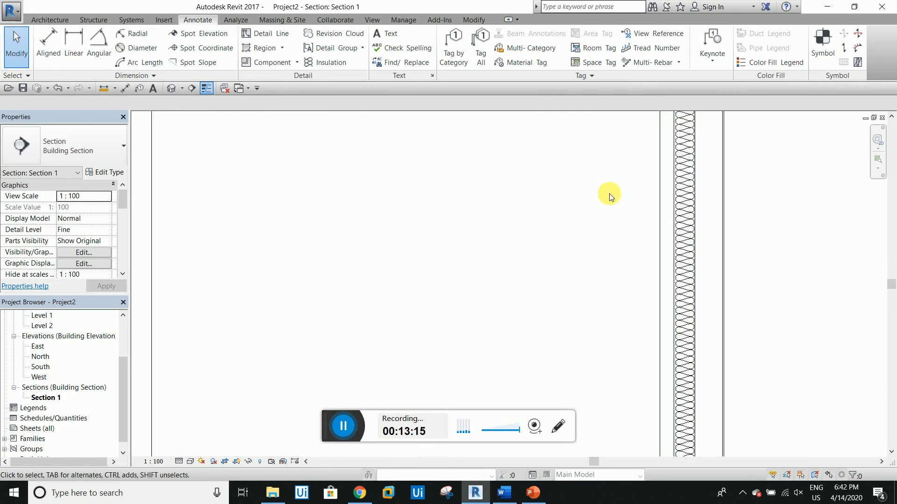
left_click(296, 65)
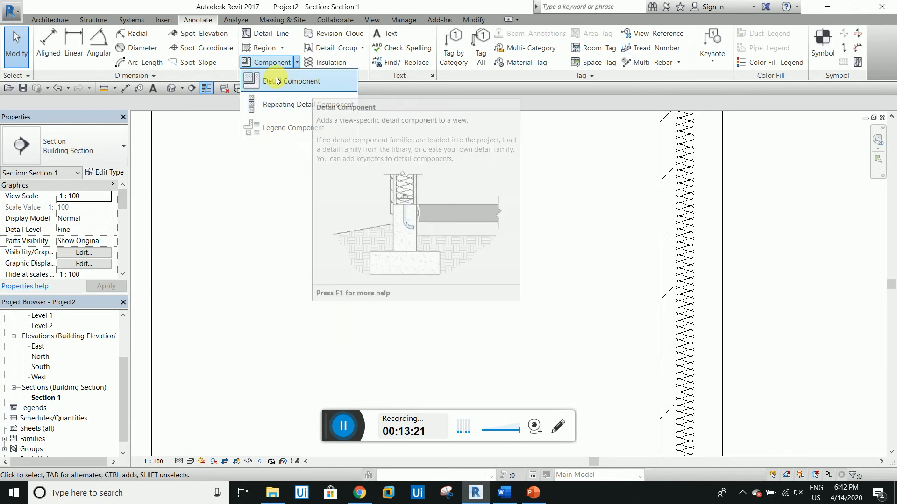
left_click(279, 82)
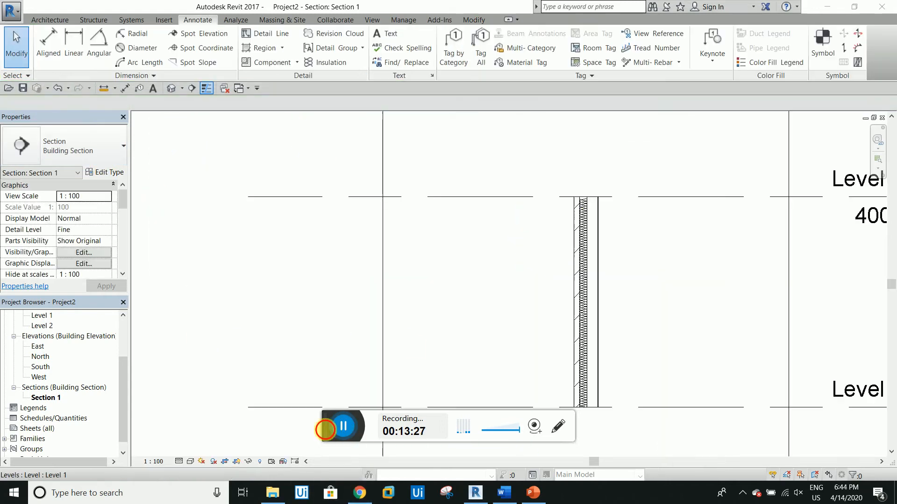
Step: Measure the wall's overall thickness in the section from the outer brick face to the outer plaster face
scroll(586, 221, "up", 6)
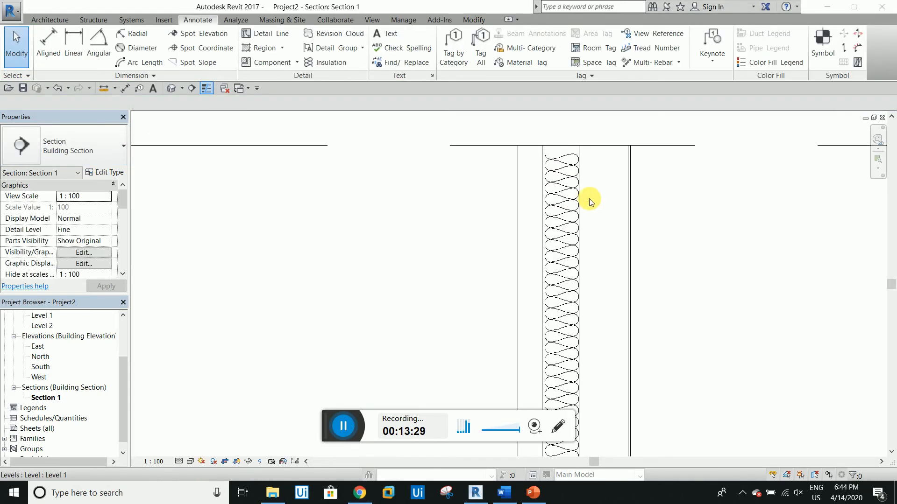
scroll(540, 177, "up", 1)
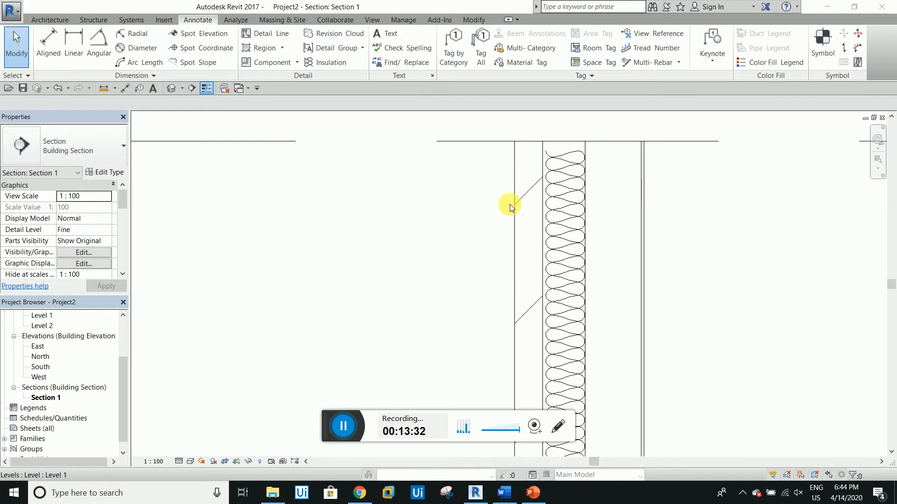
left_click(103, 89)
left_click(514, 170)
scroll(658, 171, "up", 1)
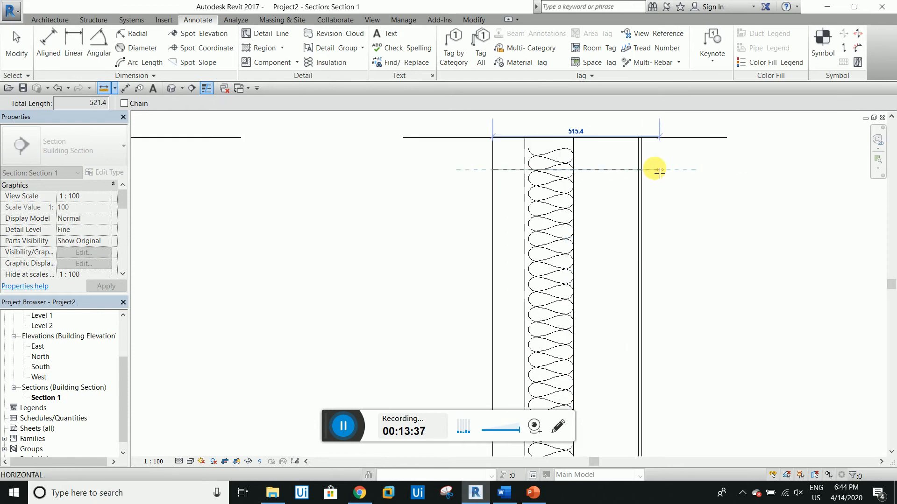
scroll(658, 171, "up", 1)
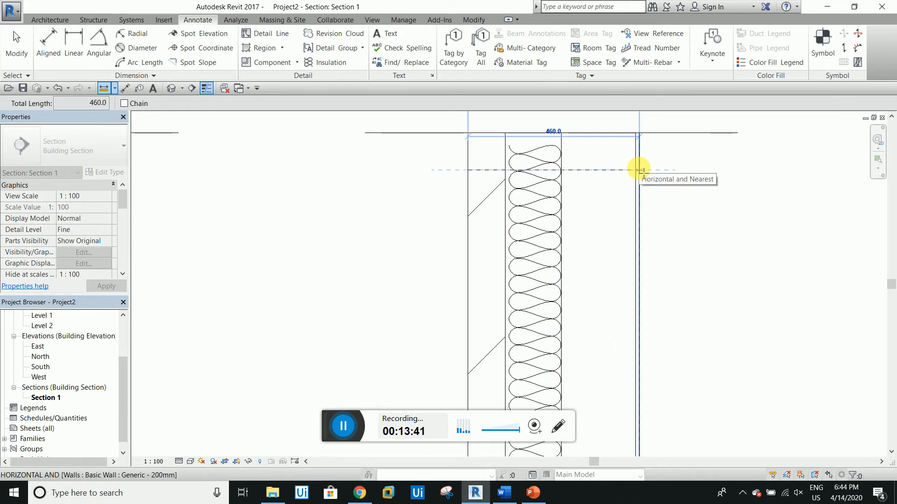
key("Escape")
key("Escape")
scroll(638, 169, "down", 3)
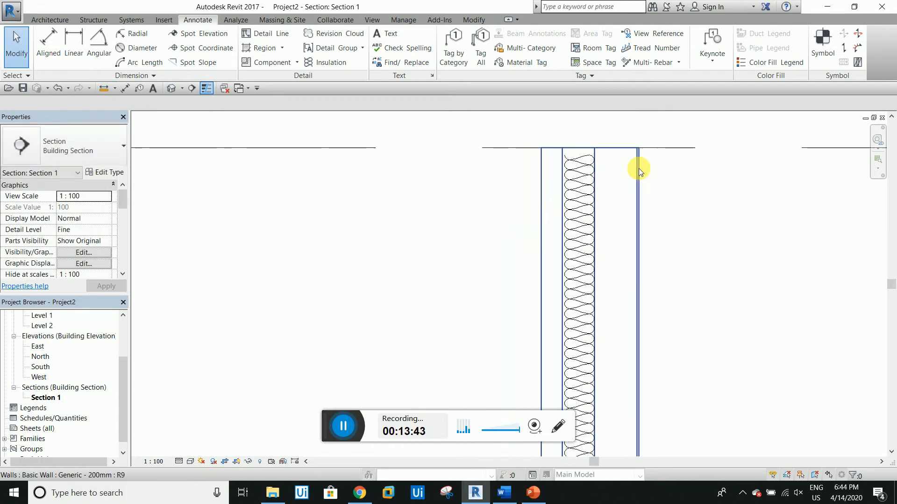
Step: In the Level 1 floor plan, draw an L-shaped chain of two Generic - 200mm walls, 8000 mm high, north of the existing wall
left_click(49, 19)
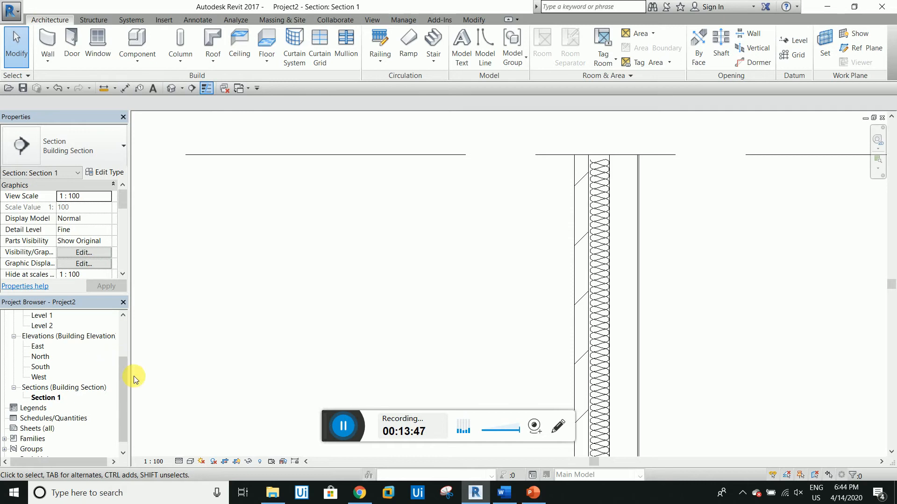
left_click_drag(126, 374, 124, 327)
double_click(41, 336)
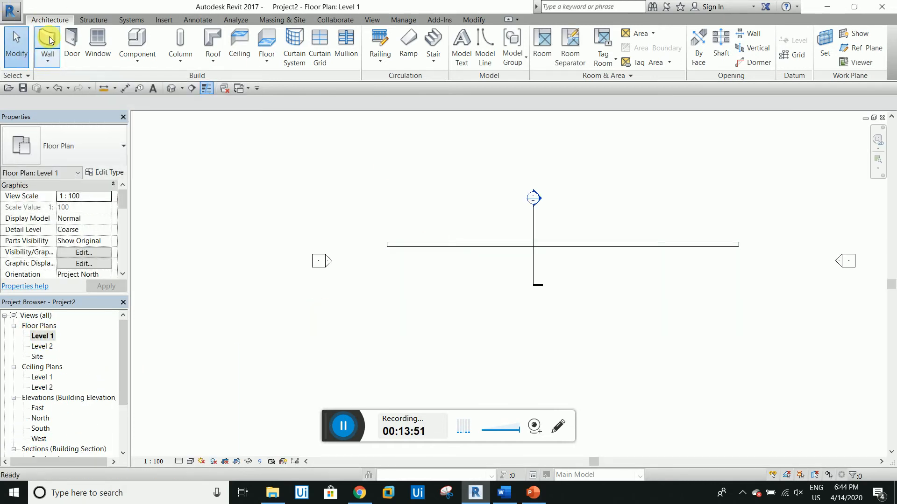
left_click(50, 64)
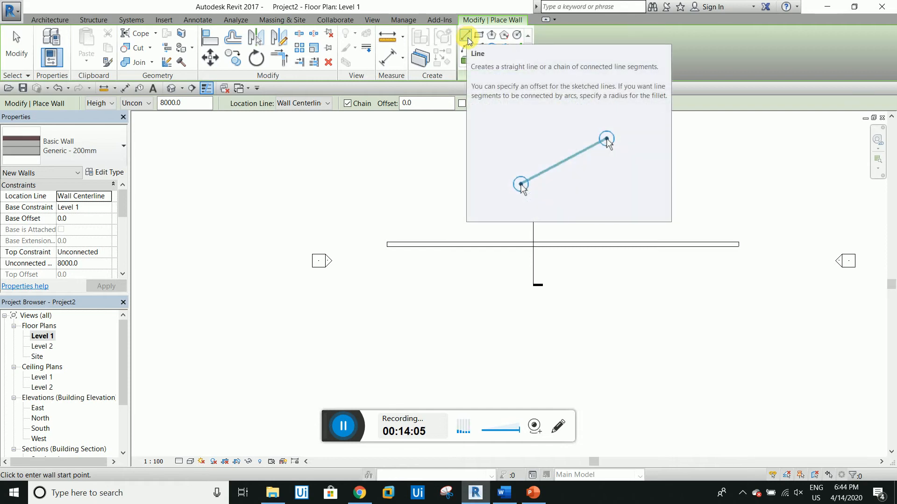
scroll(475, 184, "up", 2)
left_click(383, 230)
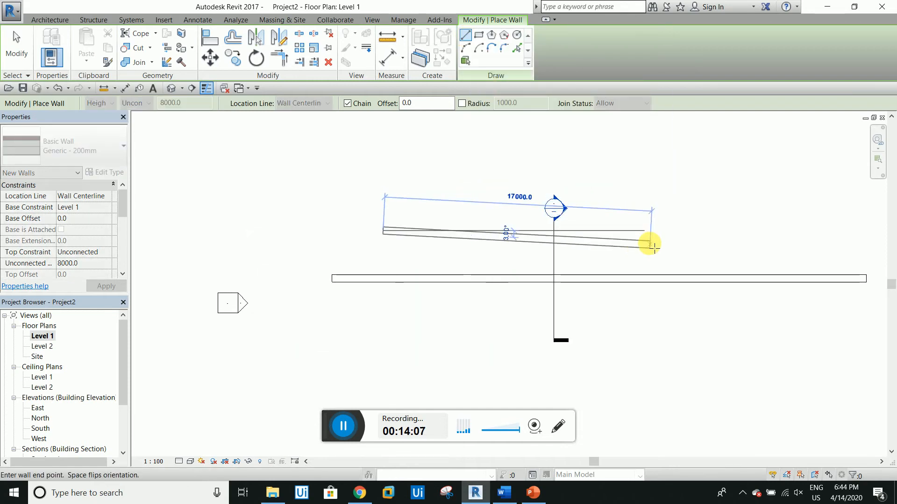
left_click(669, 230)
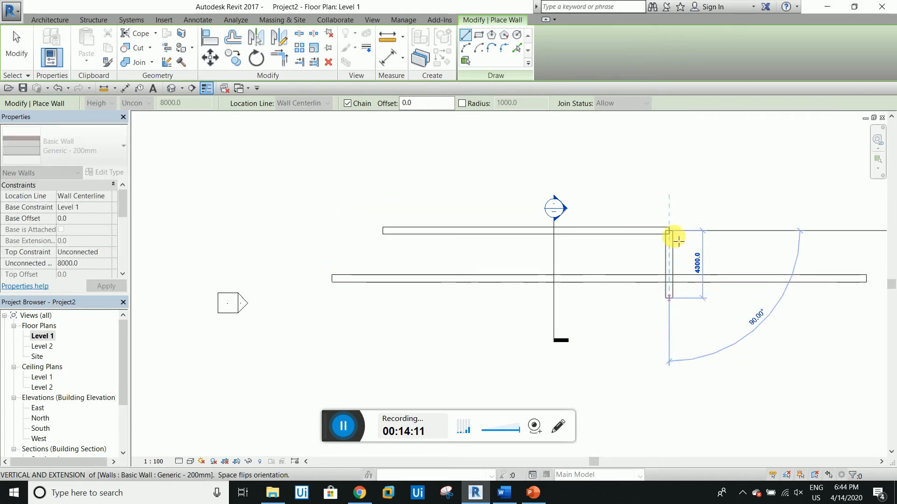
left_click(669, 161)
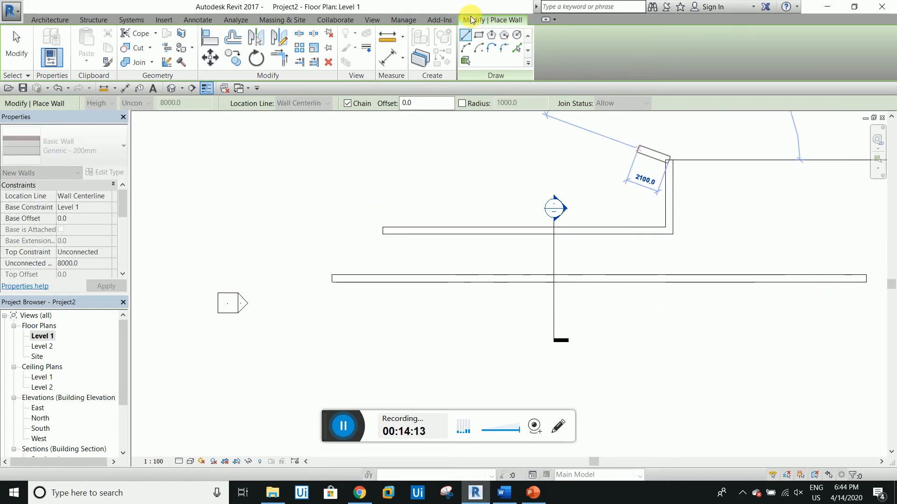
Step: Draw a rectangular wall enclosure about 6870 by 4500 mm to the east of the L-shaped wall
left_click(479, 41)
scroll(502, 124, "down", 2)
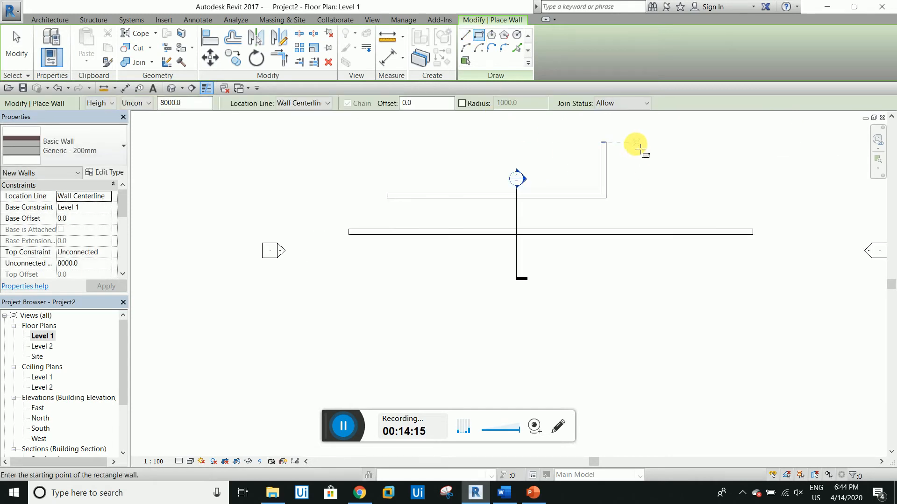
left_click(634, 142)
left_click(720, 196)
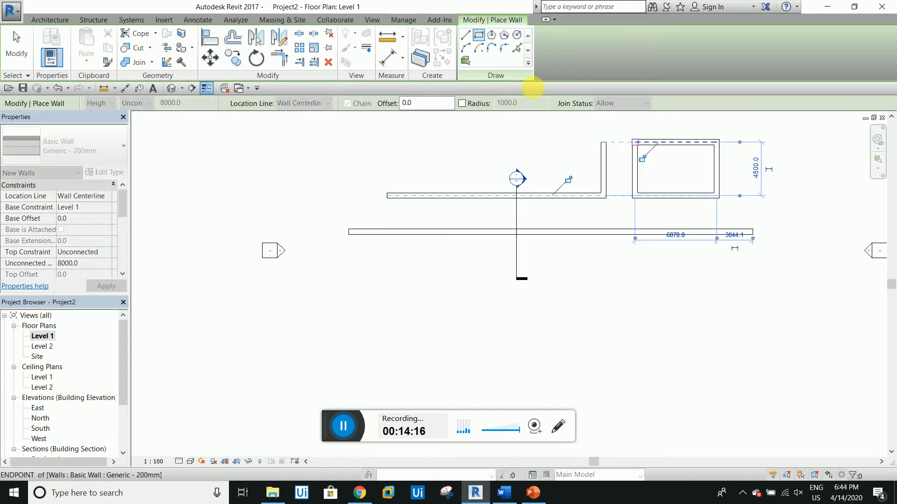
Step: Draw a circular wall with a radius of about 2400 mm south of the long existing wall
left_click(517, 35)
left_click(585, 276)
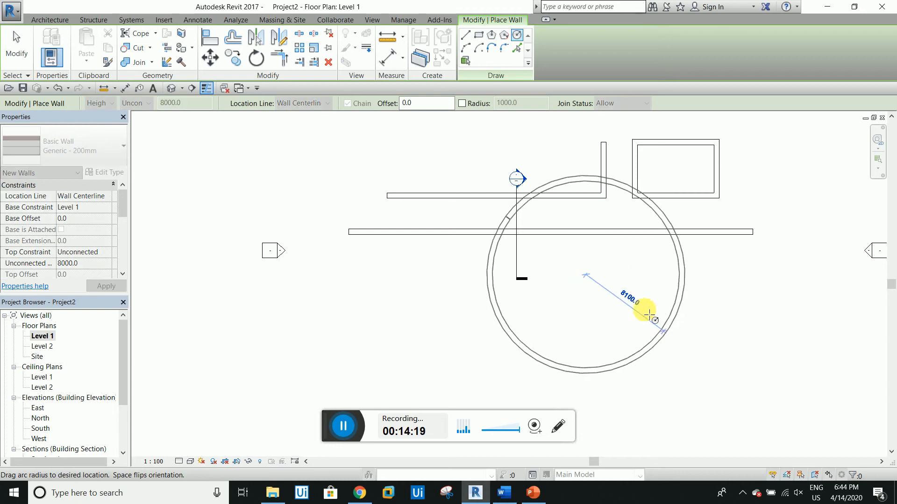
left_click(608, 284)
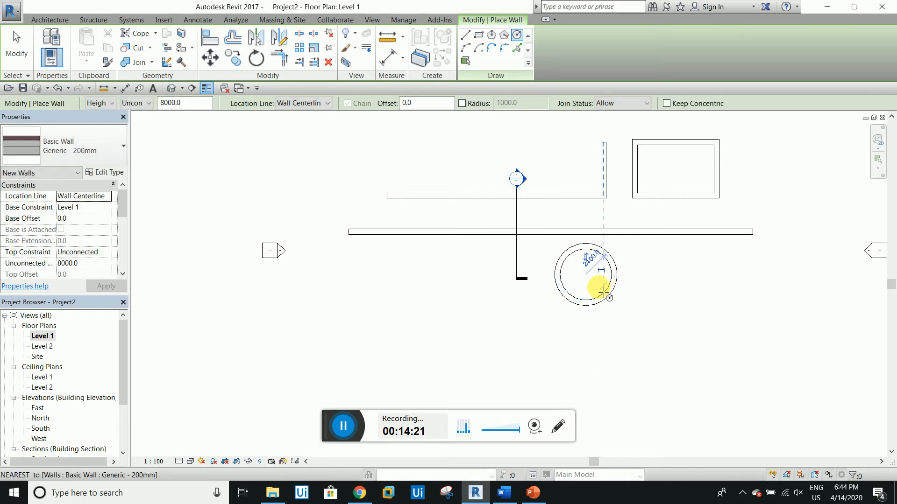
key("Escape")
key("Escape")
Step: Set the unconnected height of the circular wall's southern half to 4000 mm, and select its northern half
left_click(556, 280)
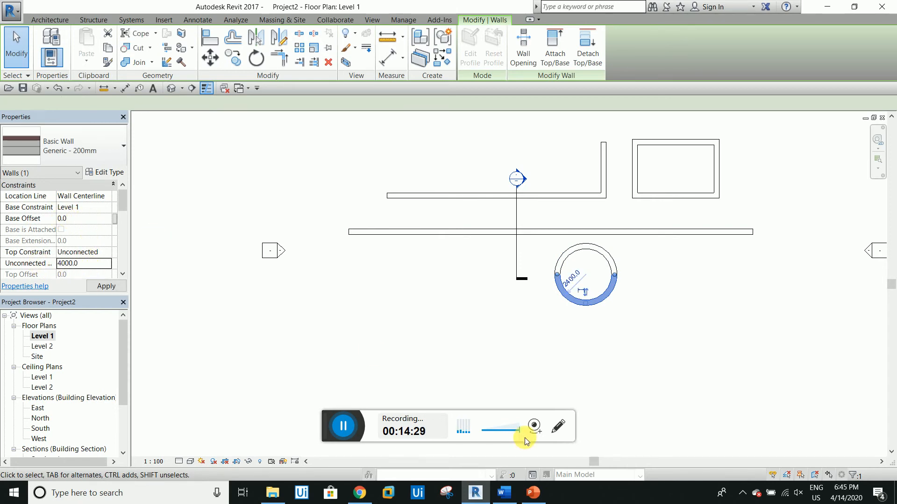
left_click(575, 346)
scroll(581, 260, "up", 2)
left_click(594, 240)
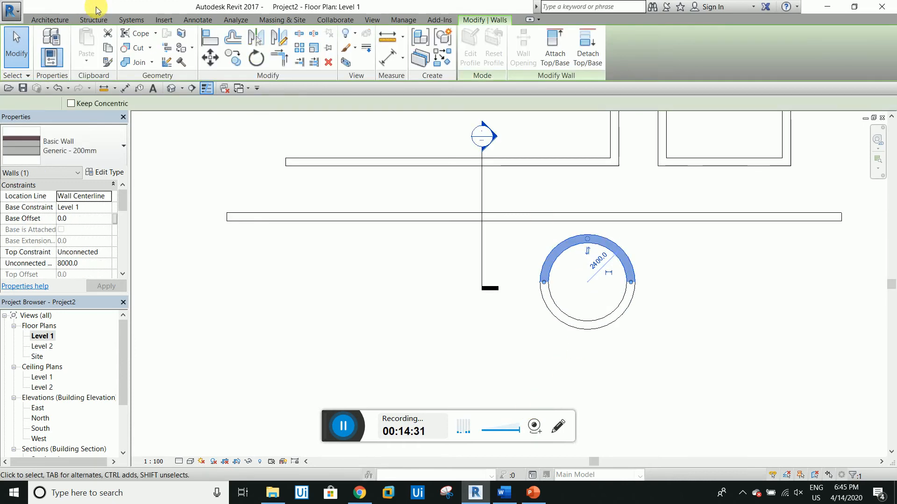
Step: Show the walls in the default 3D view with the Shaded visual style and inspect the rectangular enclosure
left_click(178, 93)
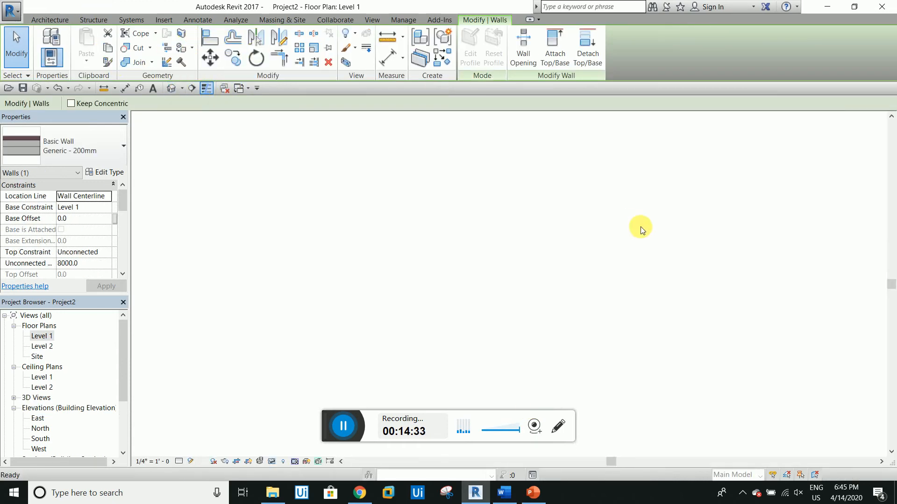
left_click(191, 462)
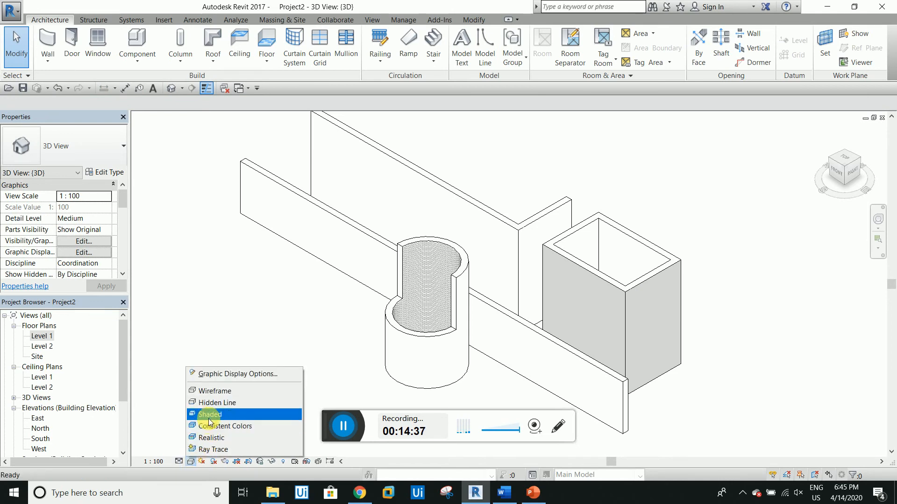
left_click(209, 419)
scroll(634, 318, "up", 8)
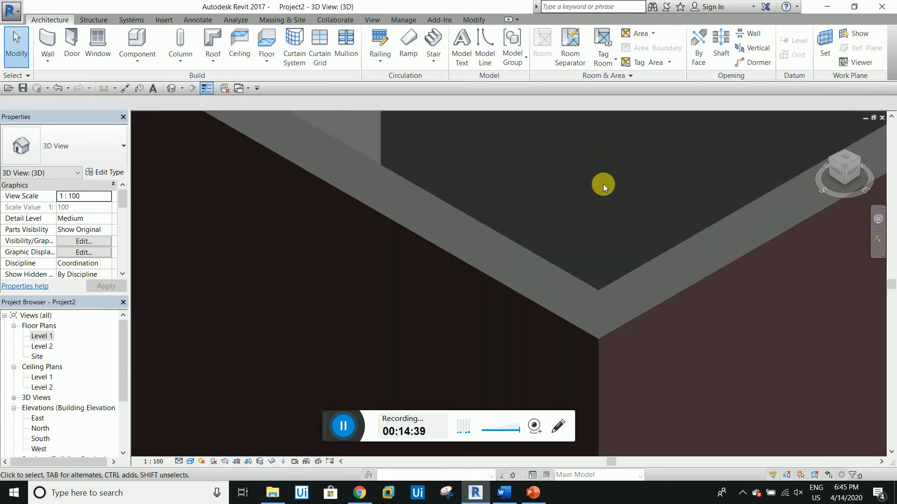
scroll(603, 184, "down", 4)
scroll(684, 255, "down", 3)
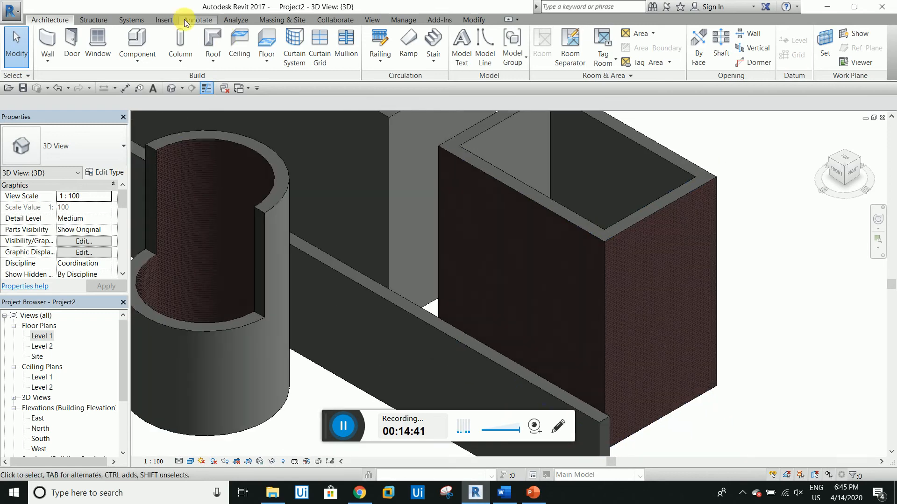
Step: Draw a closed rectangle of thin detail lines about 9300 by 5900 mm north of the long wall in the Level 1 floor plan
double_click(39, 336)
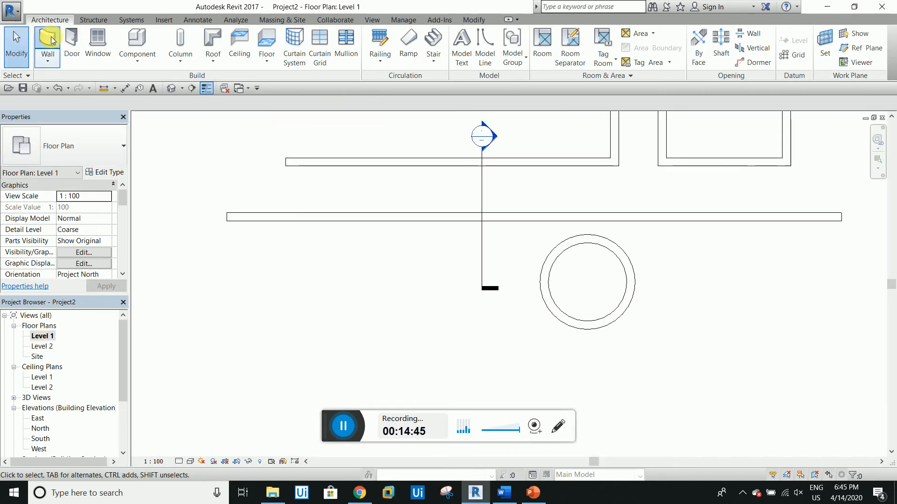
left_click(48, 44)
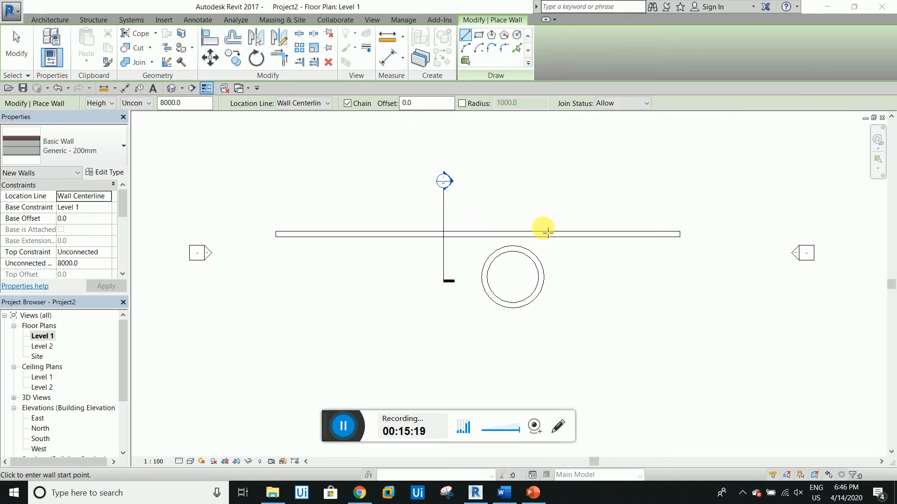
scroll(547, 233, "up", 1)
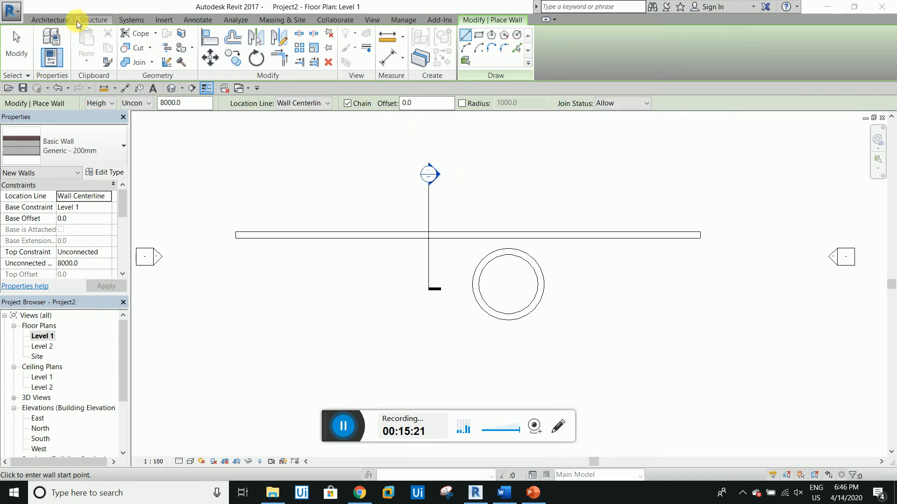
left_click(198, 19)
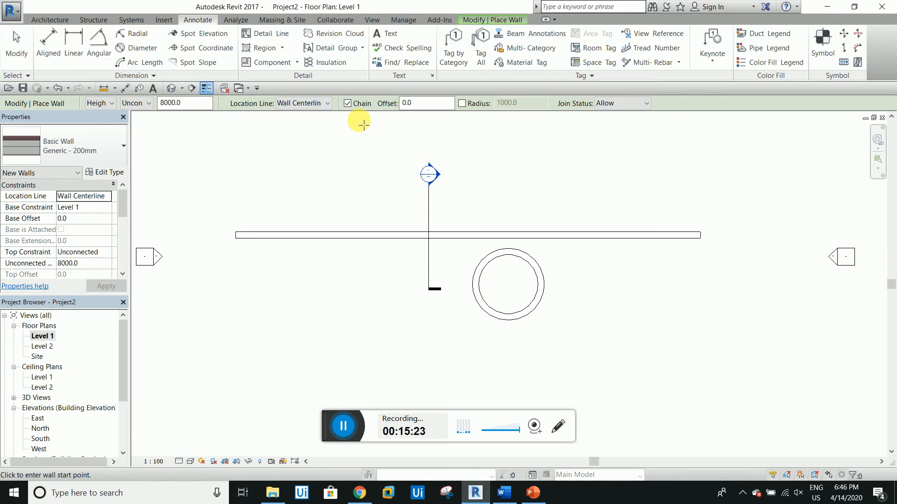
left_click(270, 33)
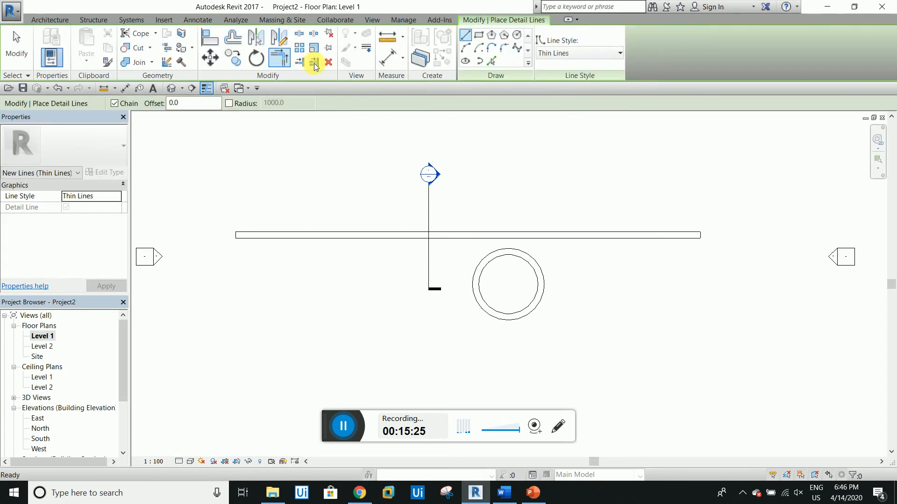
left_click(541, 135)
left_click(542, 202)
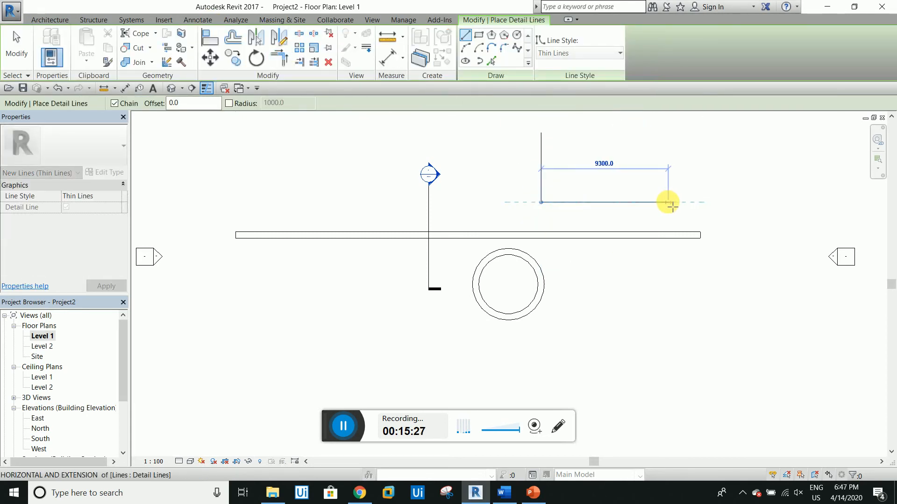
left_click(668, 203)
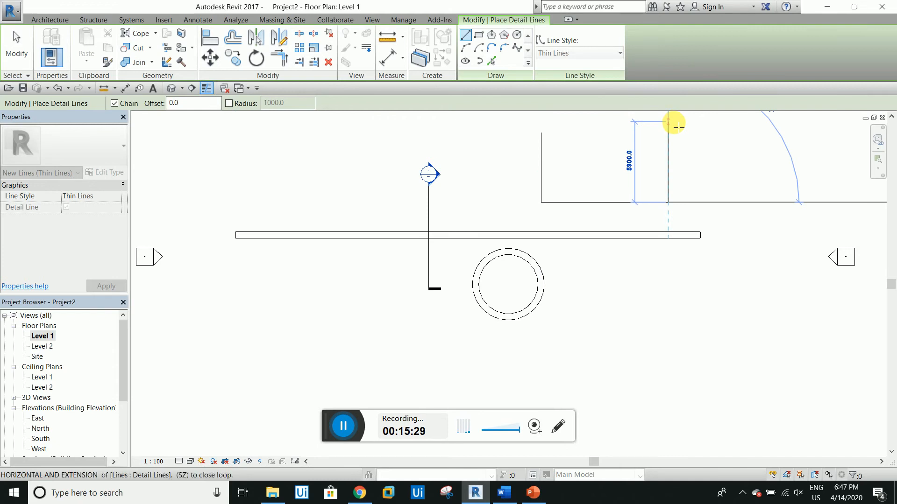
left_click(669, 122)
left_click(541, 121)
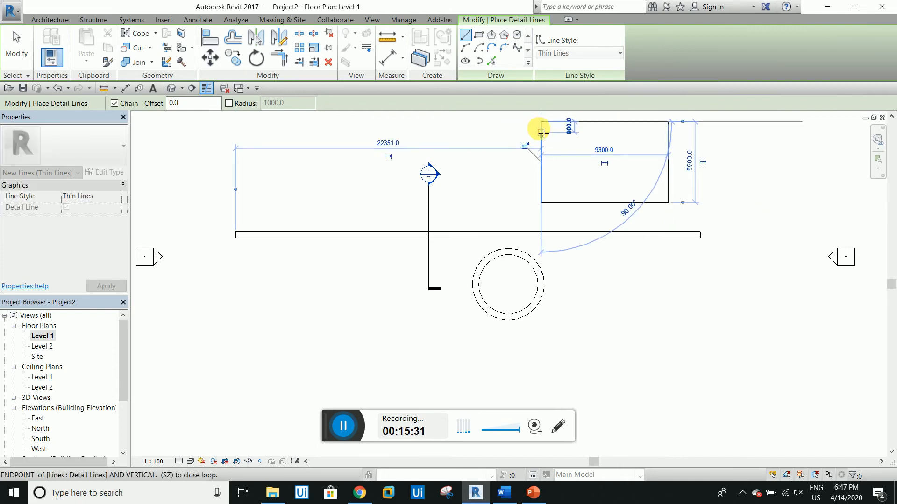
key("Escape")
key("Escape")
scroll(569, 187, "down", 2)
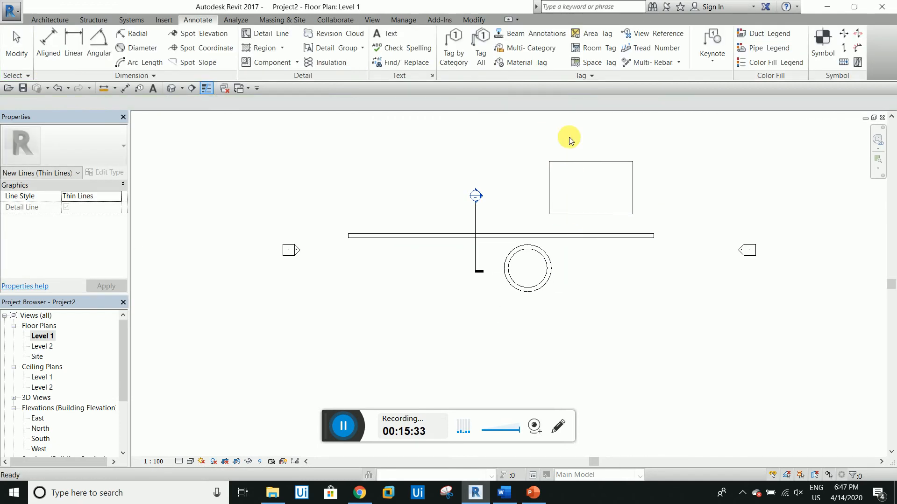
Step: Select individual sides of the detail-line rectangle, and check whether the lines appear in the default 3D view
scroll(573, 190, "up", 3)
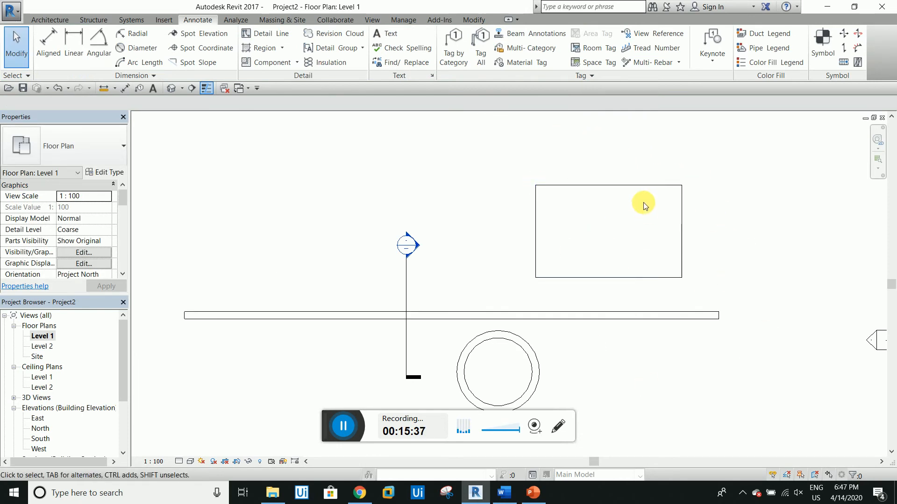
left_click(641, 185)
left_click(683, 211)
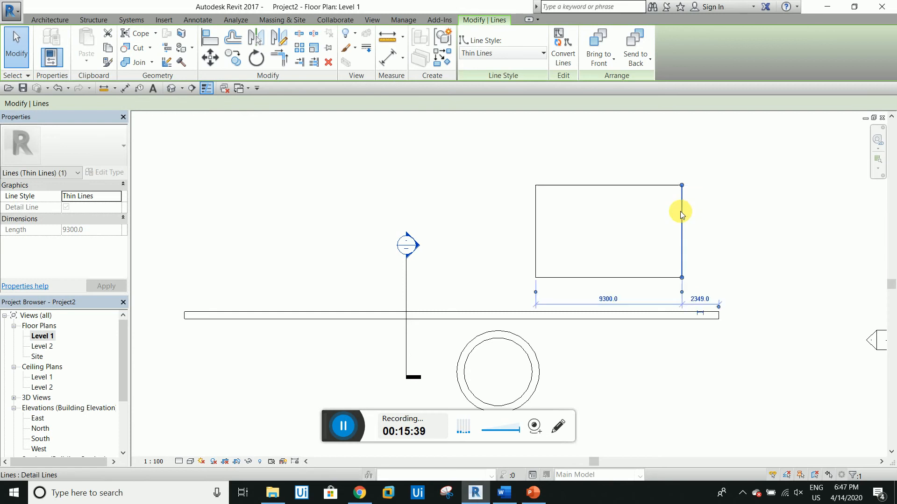
left_click(585, 277)
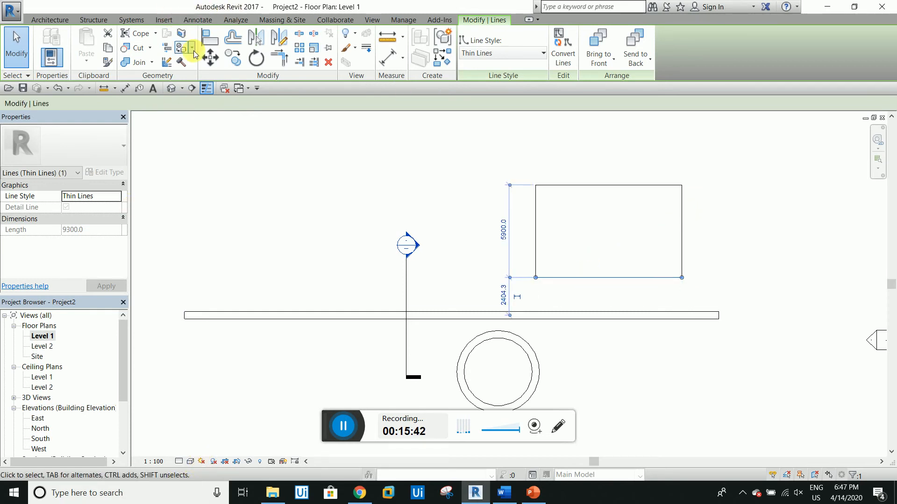
left_click(171, 88)
scroll(487, 251, "down", 3)
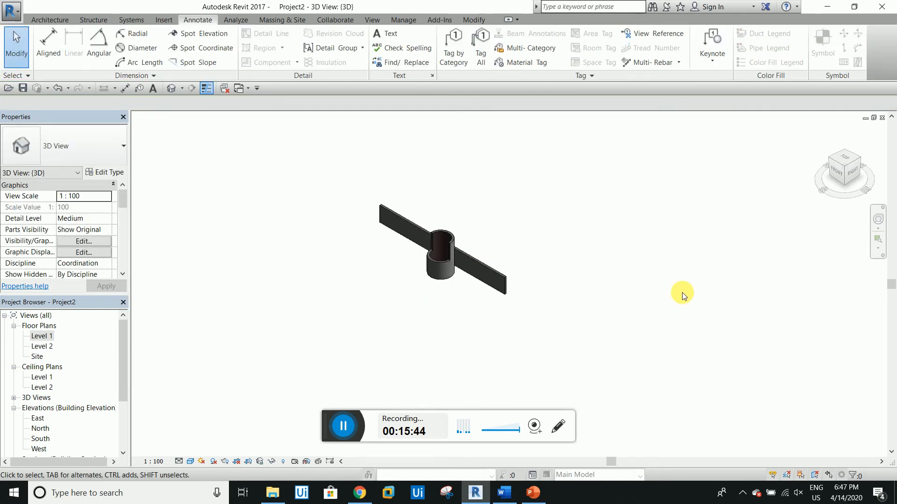
scroll(399, 182, "up", 4)
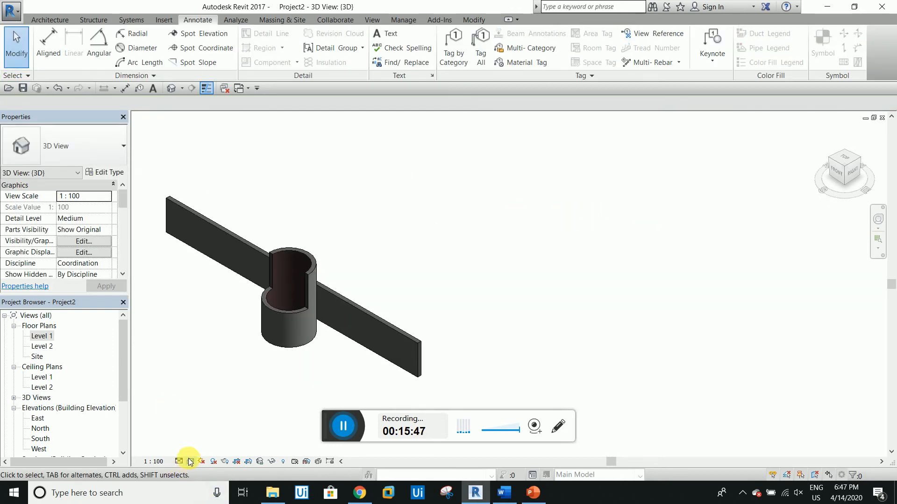
Step: Create Generic - 200mm walls, 8000 mm high, on Level 1 by picking the four detail lines of the rectangle
double_click(40, 339)
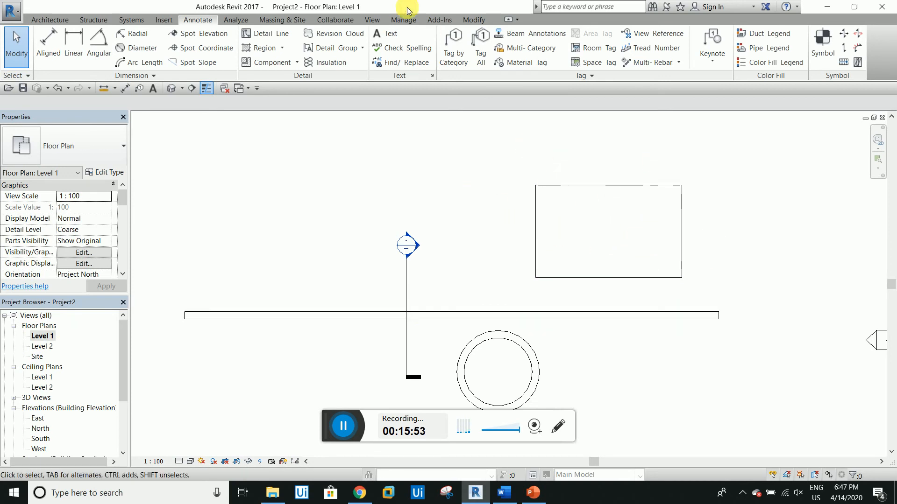
left_click(51, 20)
left_click(47, 41)
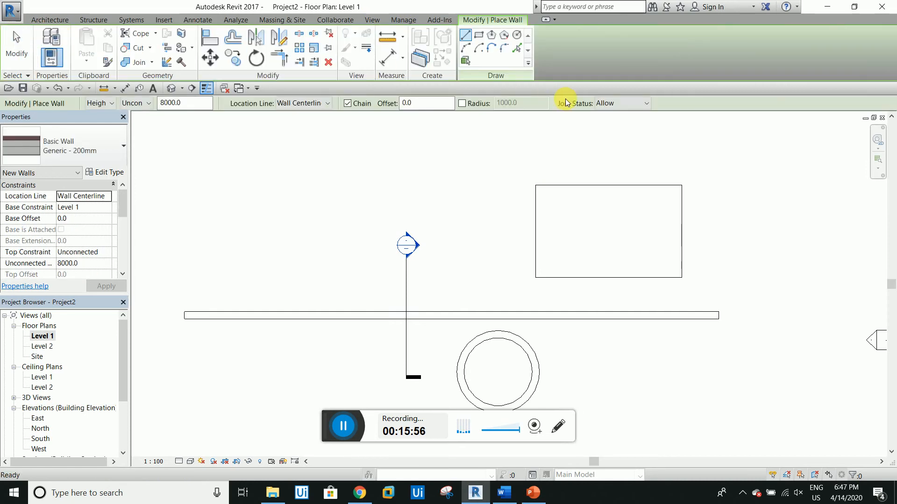
left_click(517, 48)
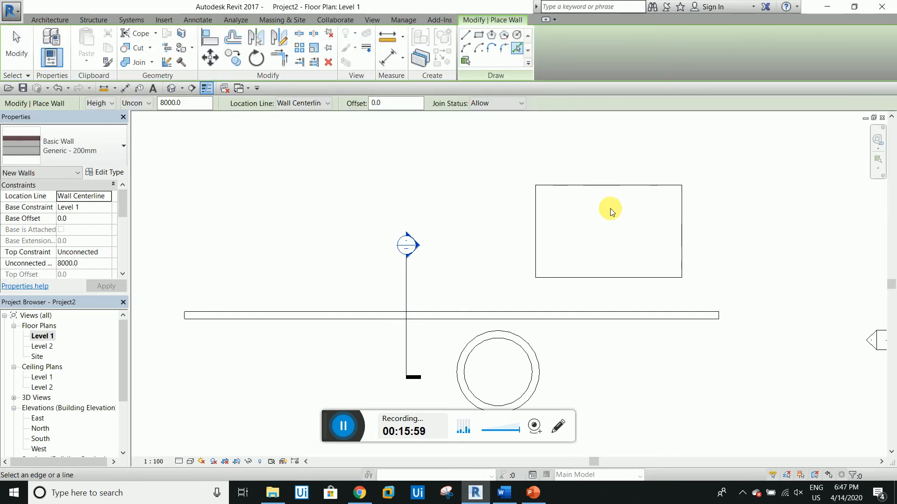
scroll(612, 184, "up", 2)
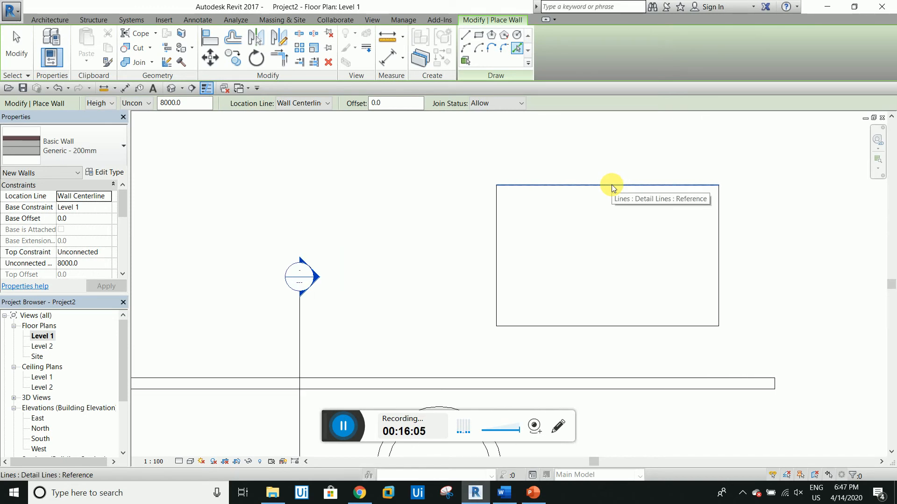
left_click(612, 184)
left_click(494, 205)
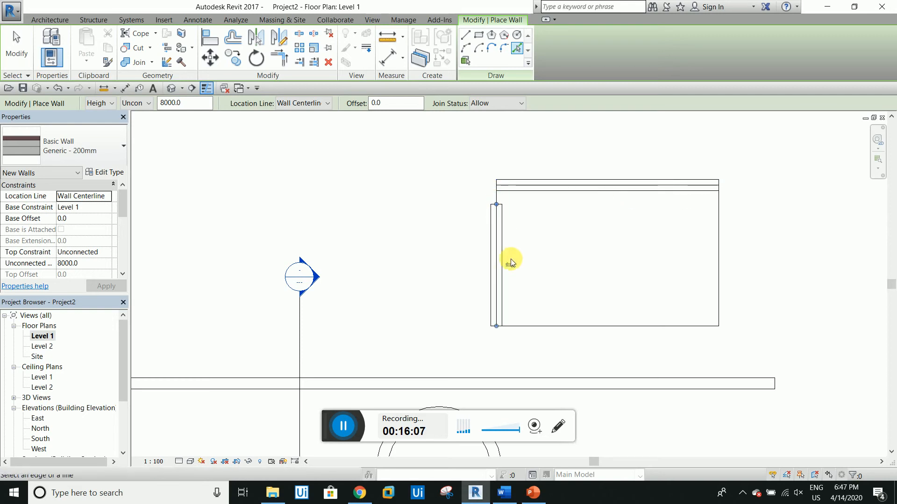
left_click(544, 327)
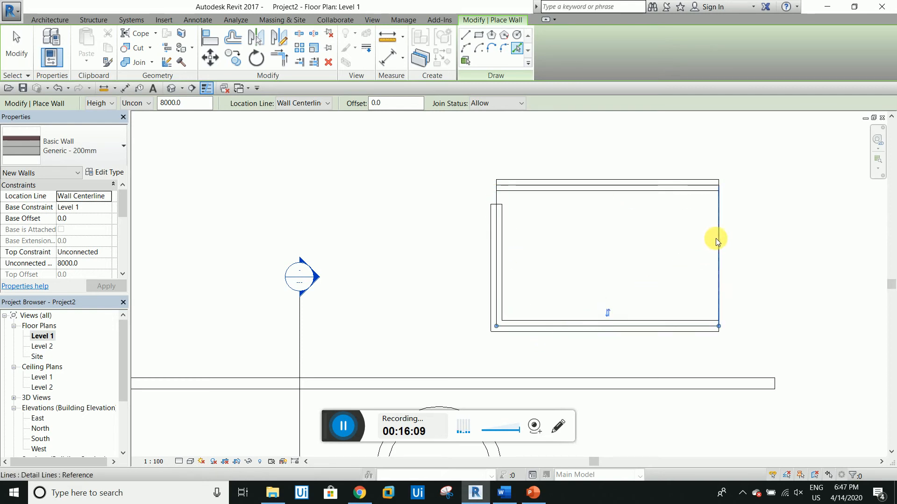
left_click(715, 239)
scroll(487, 189, "up", 2)
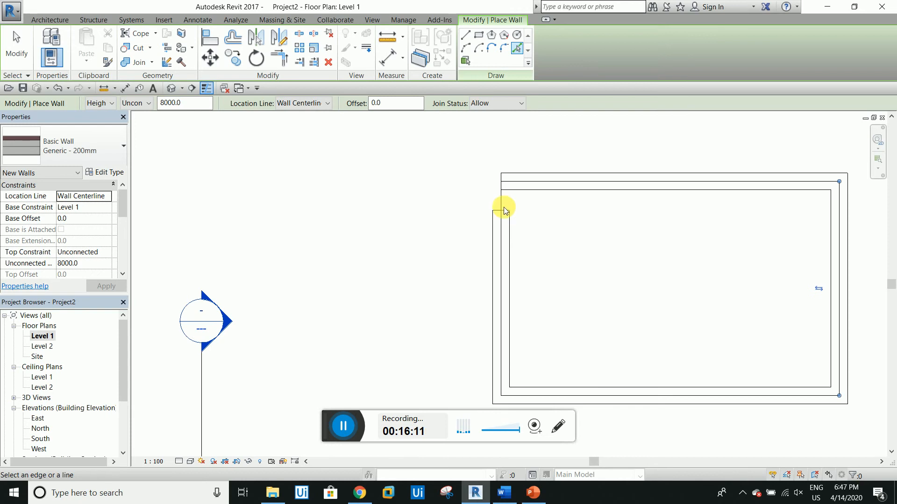
key("Escape")
key("Escape")
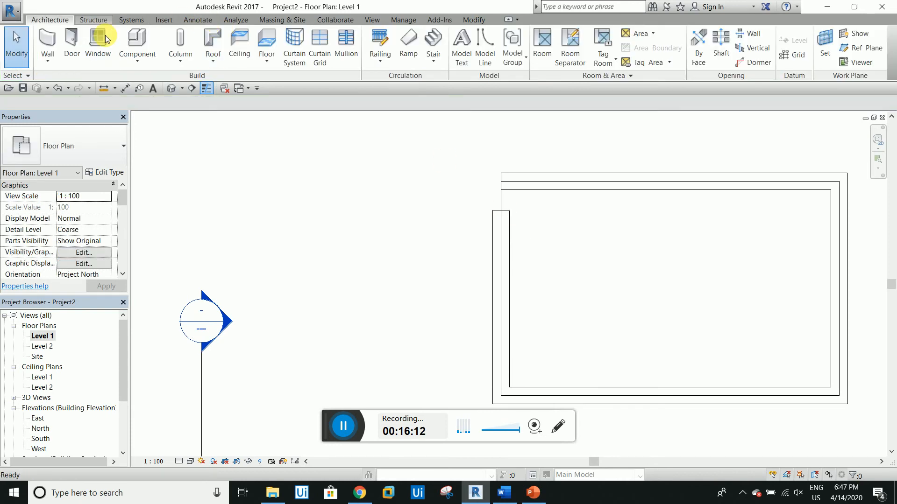
Step: Inspect the new enclosure in the default 3D view, and locate its shorter west wall in the Level 1 floor plan
left_click(171, 87)
scroll(442, 266, "up", 4)
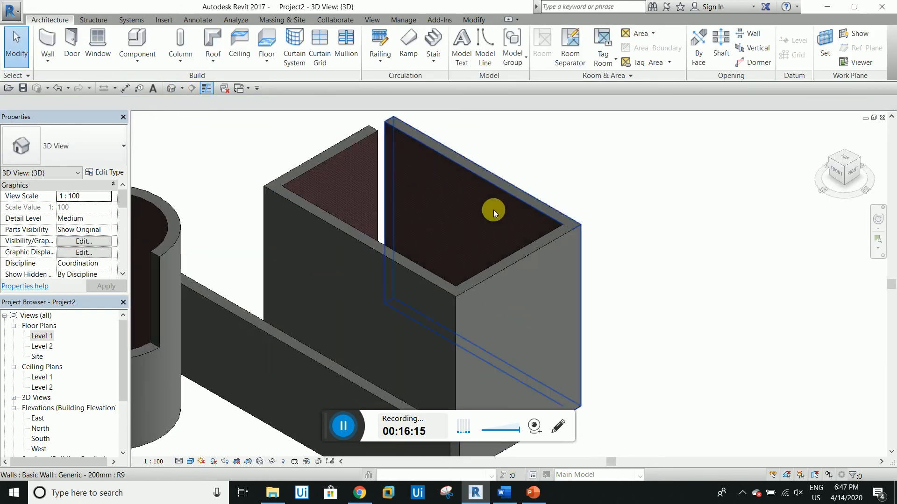
scroll(501, 210, "down", 1)
scroll(350, 153, "up", 2)
scroll(365, 168, "up", 1)
left_click(390, 193)
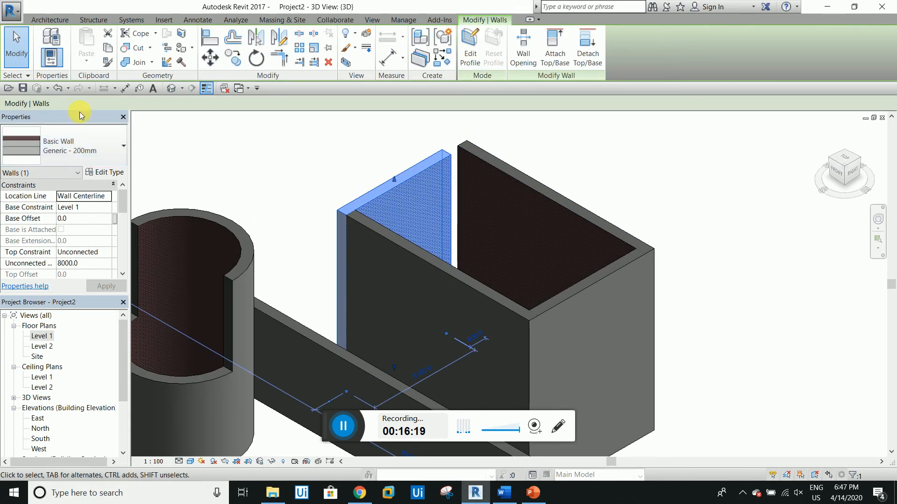
double_click(42, 338)
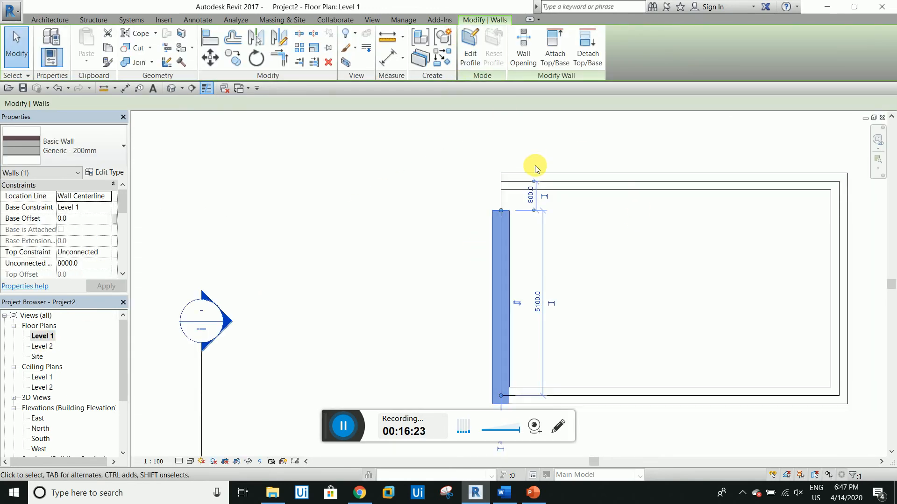
key("Escape")
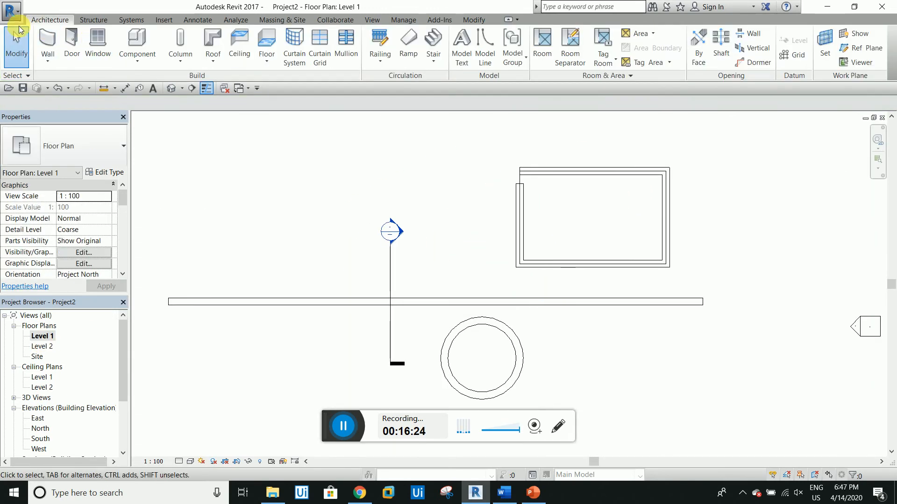
Step: Measure the distance from the west wall's centerline to the east wall's inner face in the rectangular enclosure
left_click(47, 57)
left_click(43, 38)
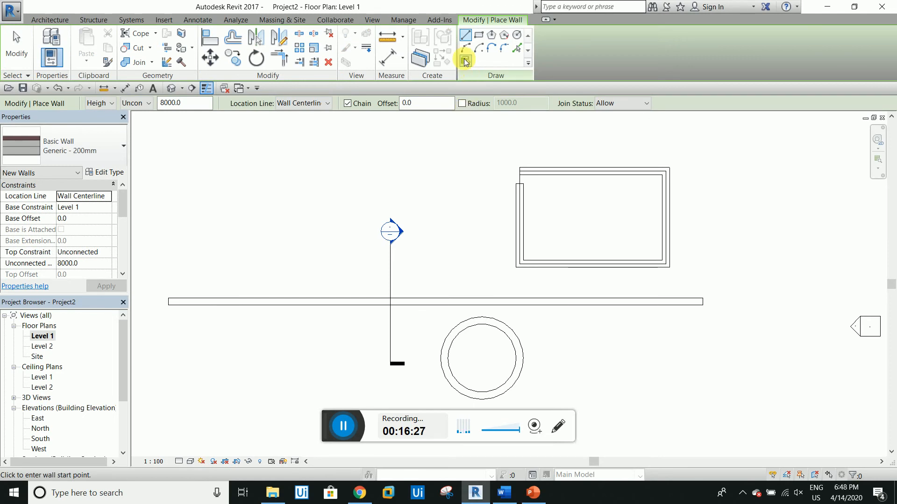
left_click(394, 38)
scroll(577, 262, "up", 3)
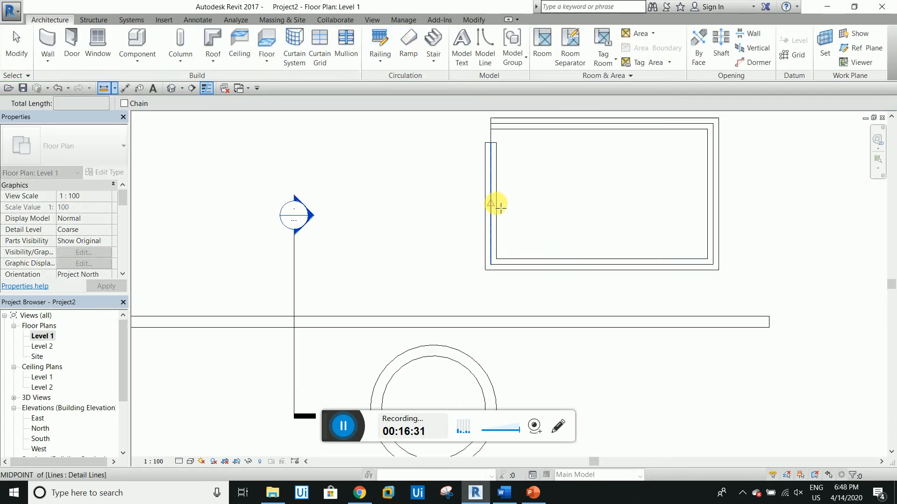
left_click(492, 204)
left_click(708, 203)
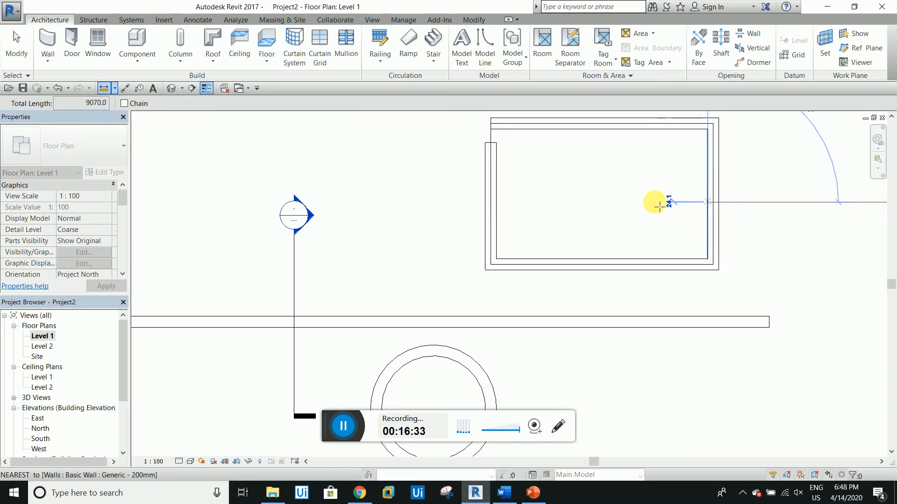
key("Escape")
key("Escape")
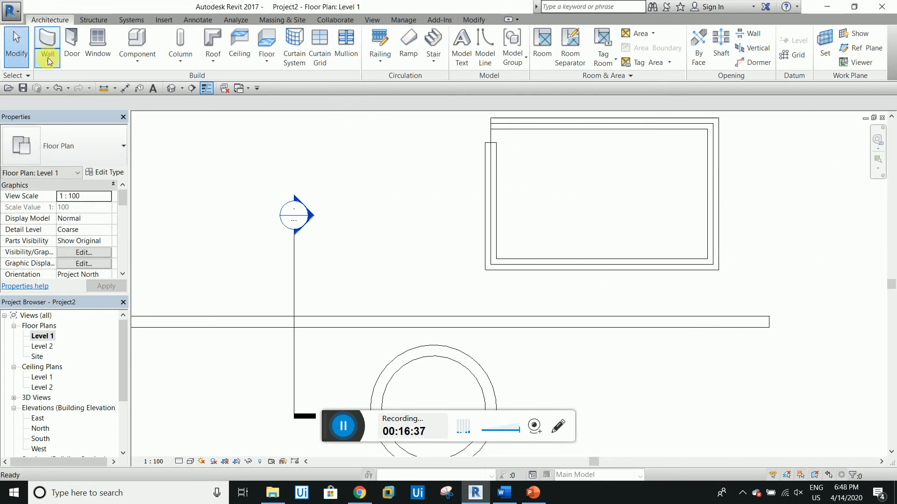
left_click(48, 40)
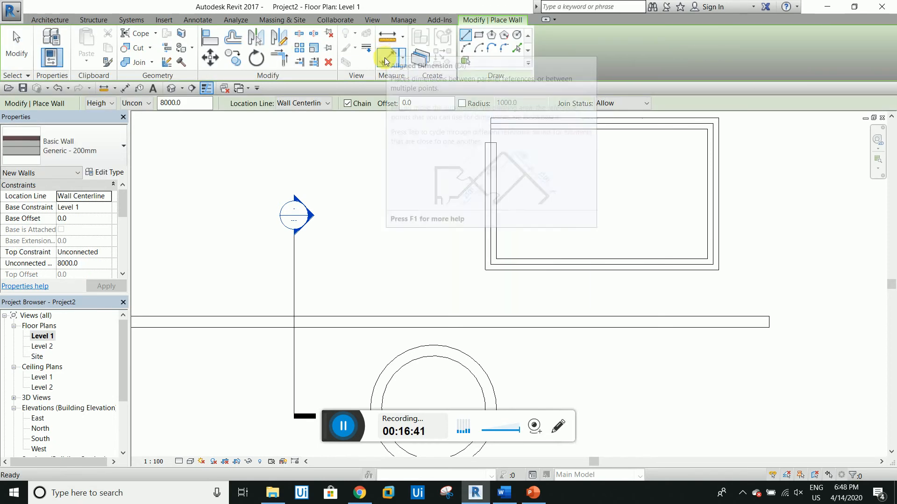
left_click(391, 60)
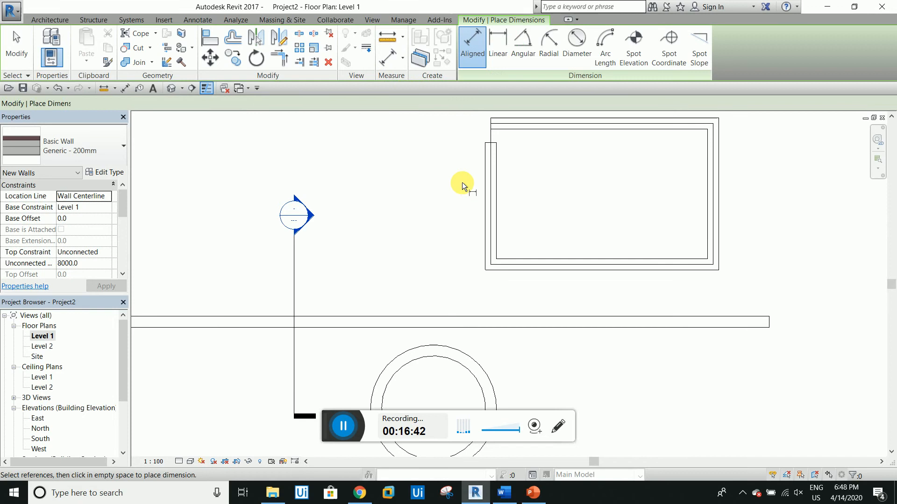
left_click(494, 181)
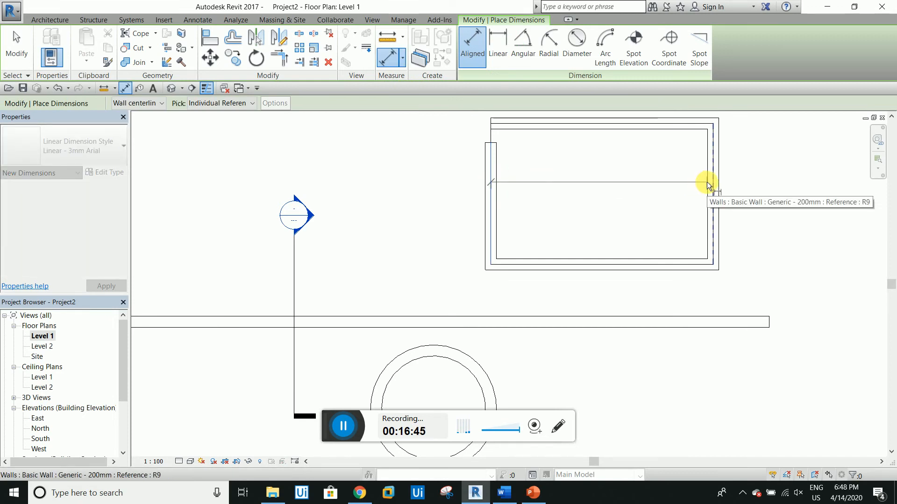
key("Escape")
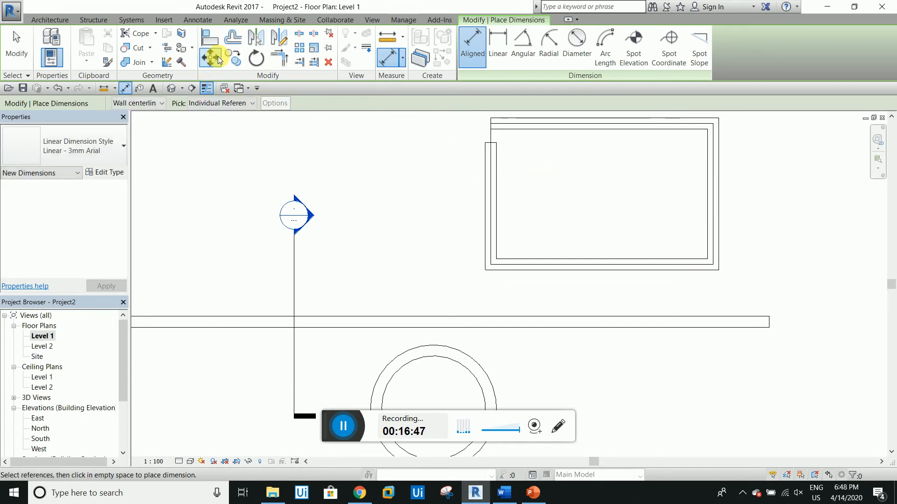
key("Escape")
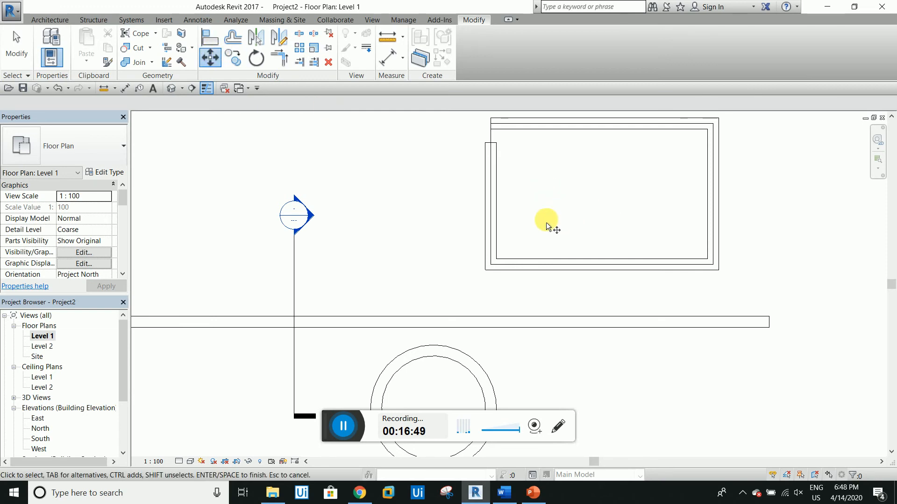
Step: Move the rectangular enclosure's south wall straight down by about 1300 mm
left_click(553, 260)
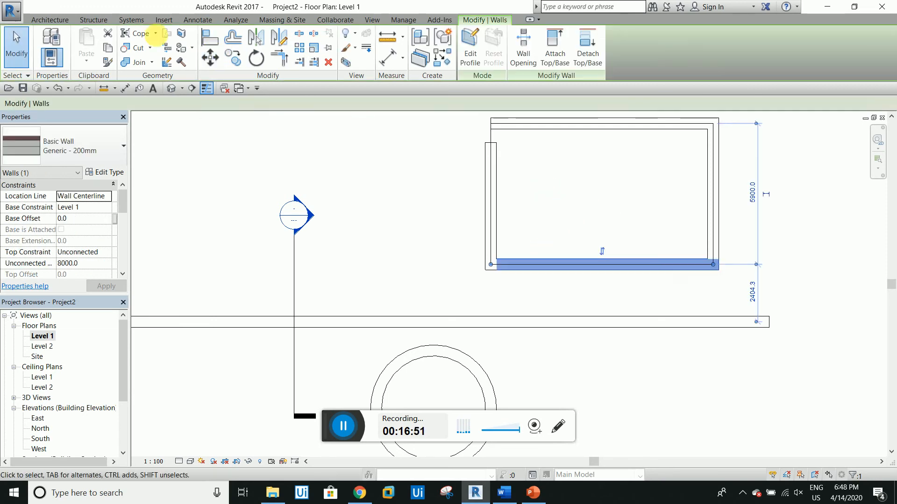
left_click(211, 57)
left_click(604, 265)
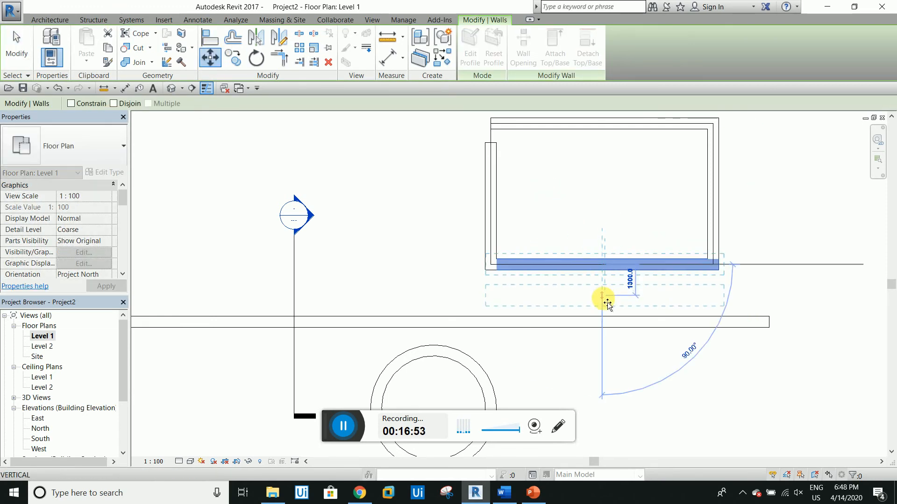
left_click(603, 299)
left_click(601, 232)
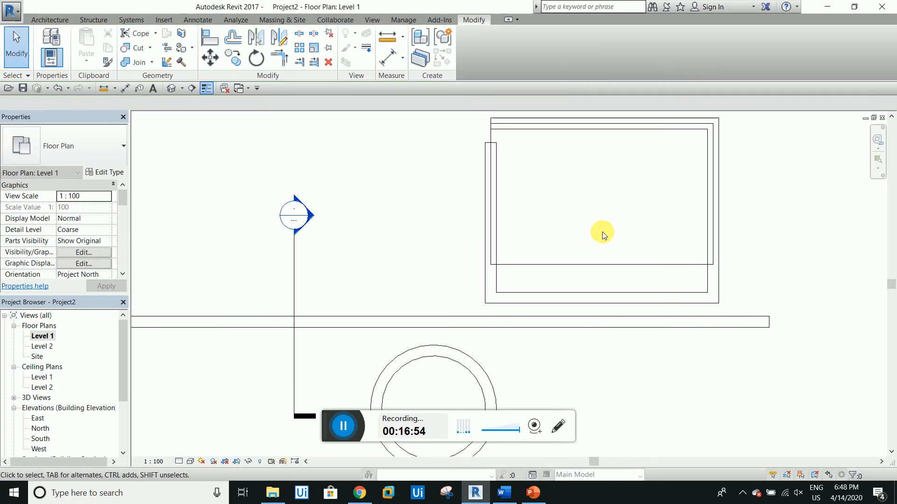
left_click(229, 60)
scroll(567, 252, "down", 2)
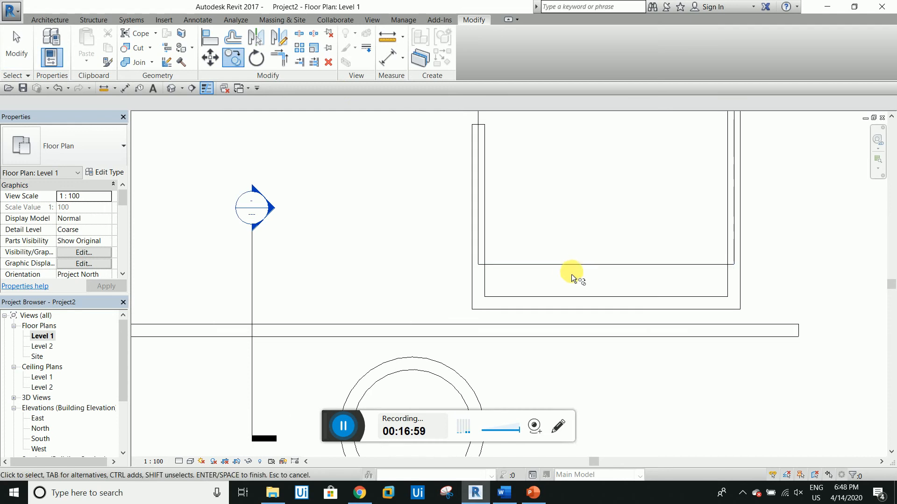
scroll(555, 245, "down", 1)
key("Escape")
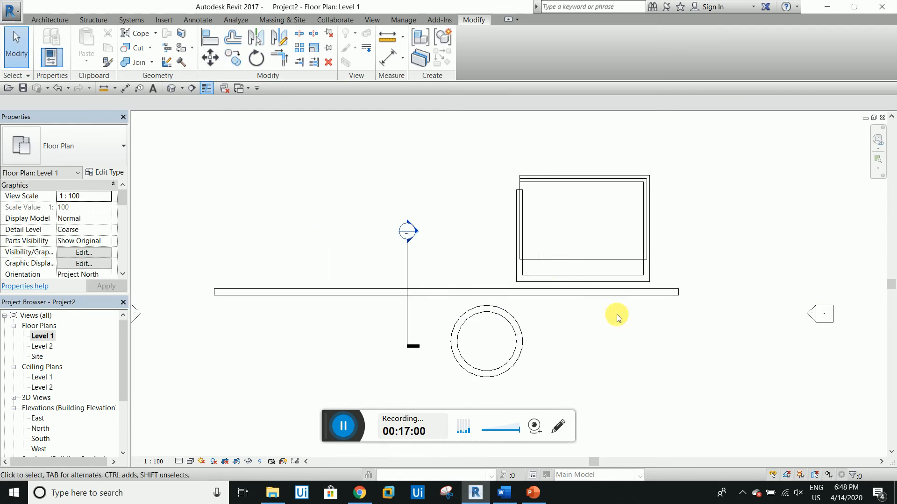
Step: Rotate the long horizontal wall 90° about its midpoint so that it runs vertically
left_click(647, 294)
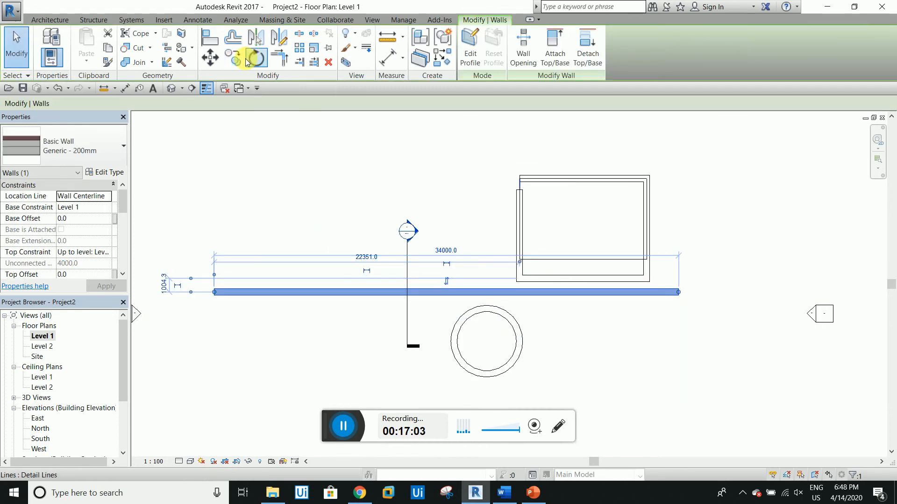
left_click(255, 58)
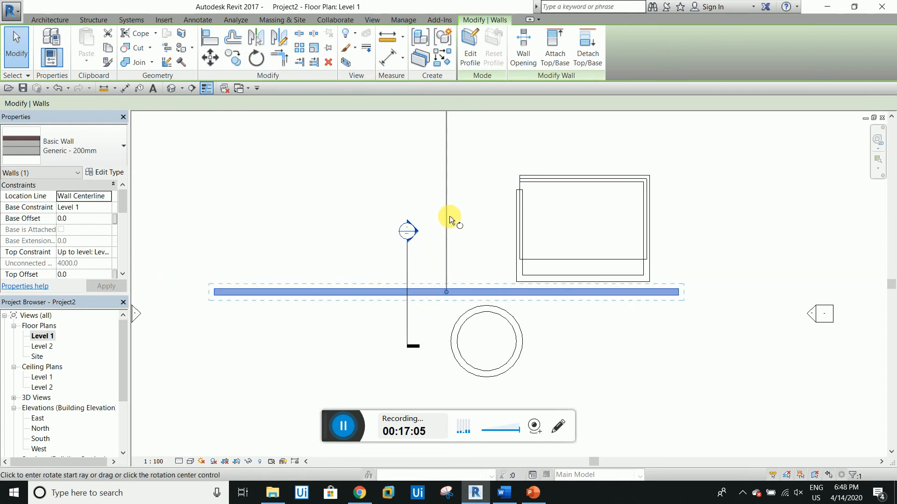
left_click(450, 216)
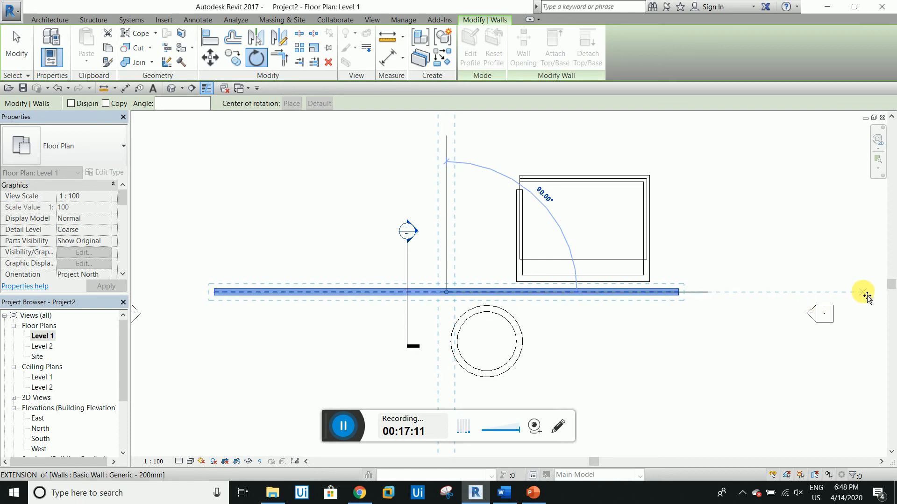
left_click(871, 296)
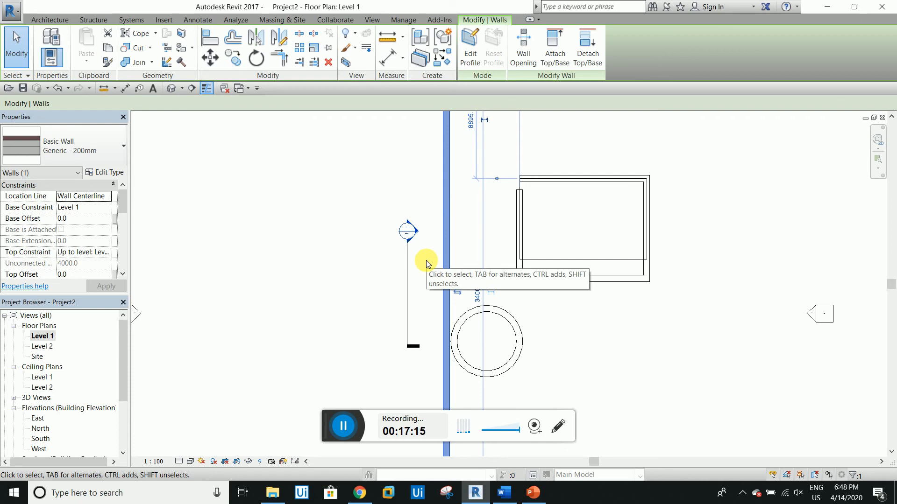
left_click(355, 432)
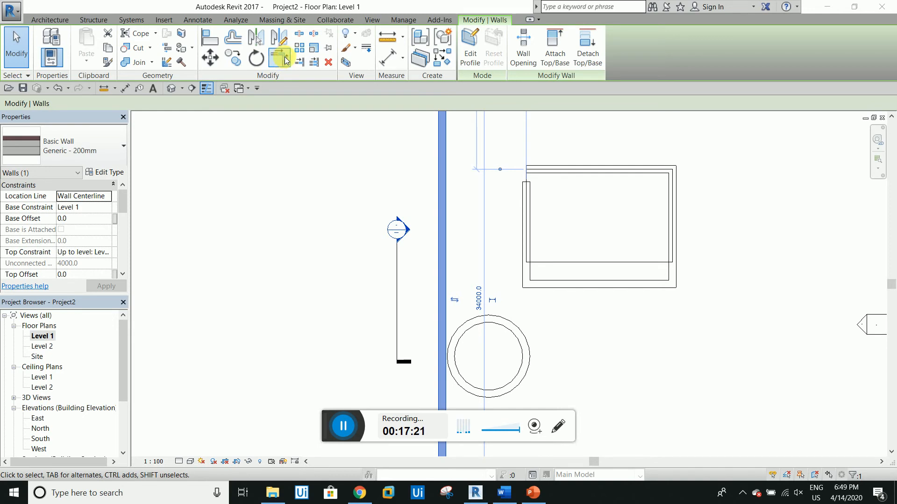
Step: Trim/extend the enclosure's west wall and north wall to a corner, closing the gap between them
scroll(535, 188, "up", 4)
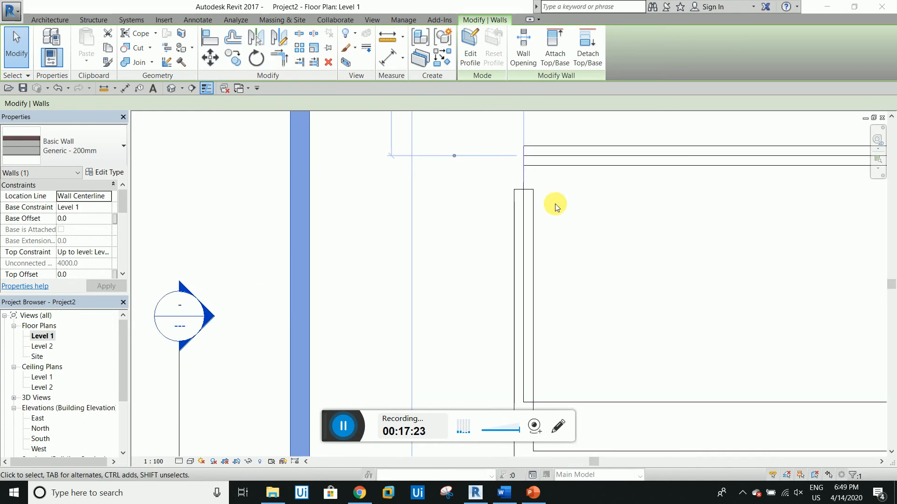
left_click(283, 63)
left_click(532, 206)
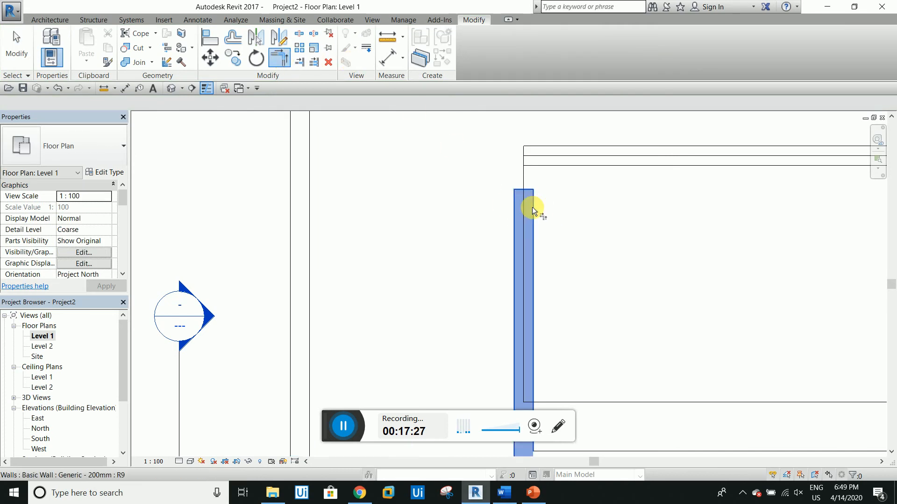
left_click(570, 164)
scroll(483, 152, "down", 2)
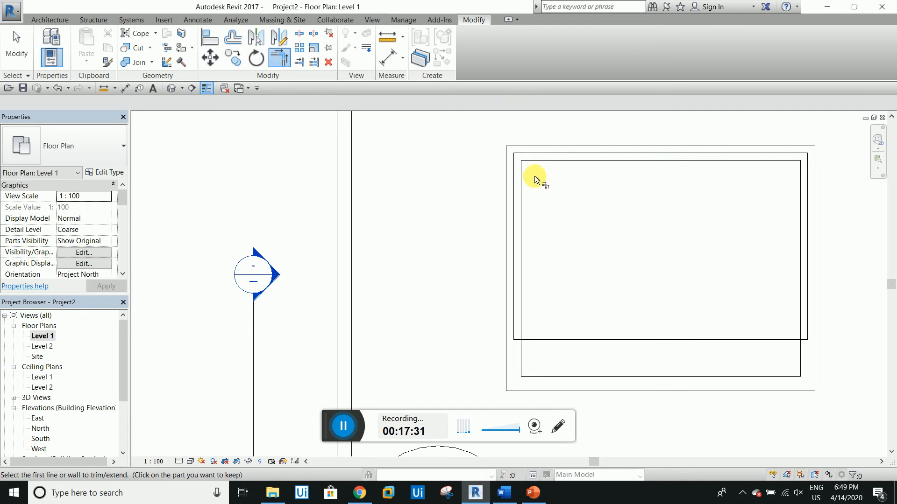
left_click(307, 64)
scroll(436, 223, "down", 2)
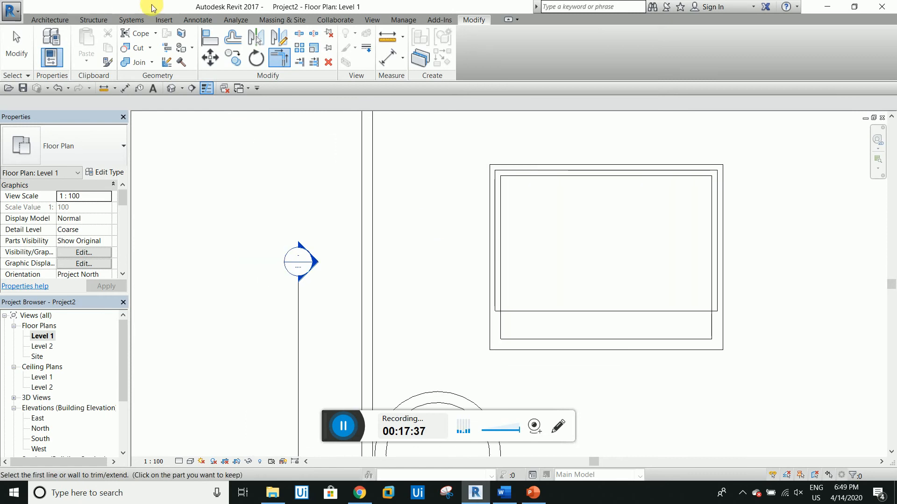
Step: Draw a short horizontal wall about 3900 mm long on the west side of the long vertical wall, ending short of it
left_click(41, 23)
left_click(51, 47)
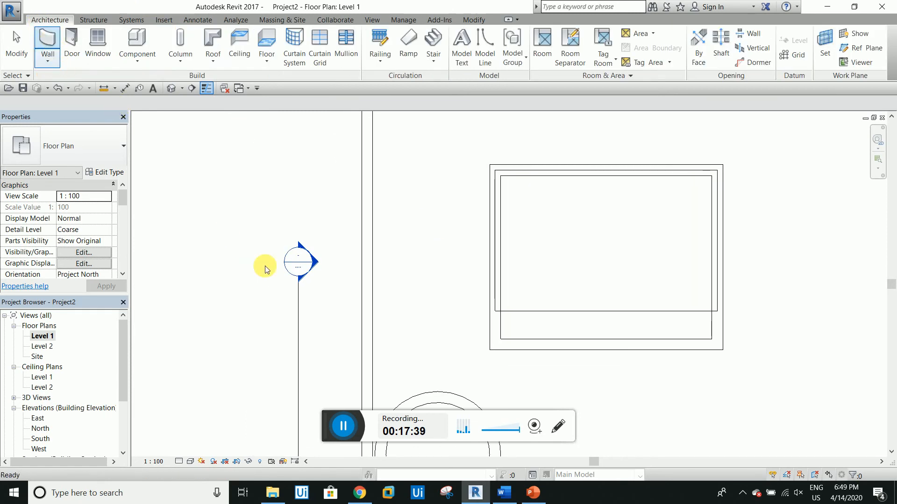
left_click(241, 185)
left_click(335, 185)
key("Escape")
key("Escape")
Step: Extend the short horizontal wall to meet the long vertical wall, using the vertical wall as the boundary
scroll(352, 187, "up", 1)
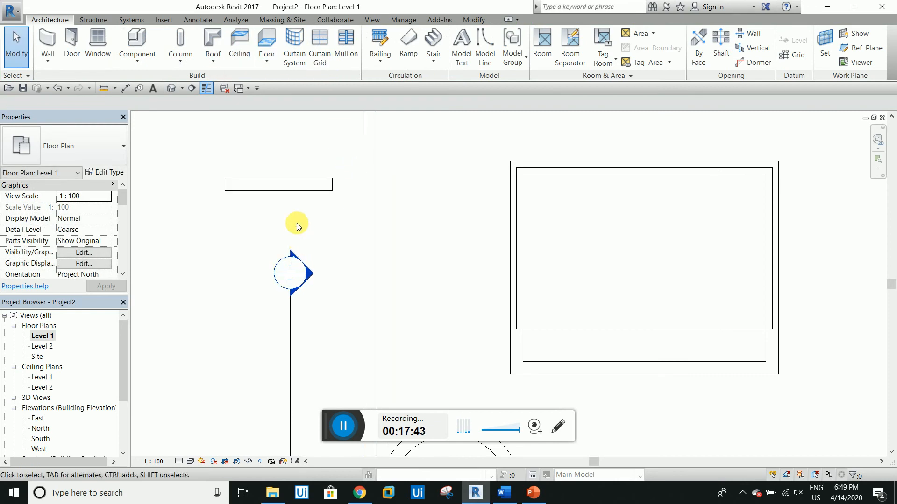
left_click(290, 191)
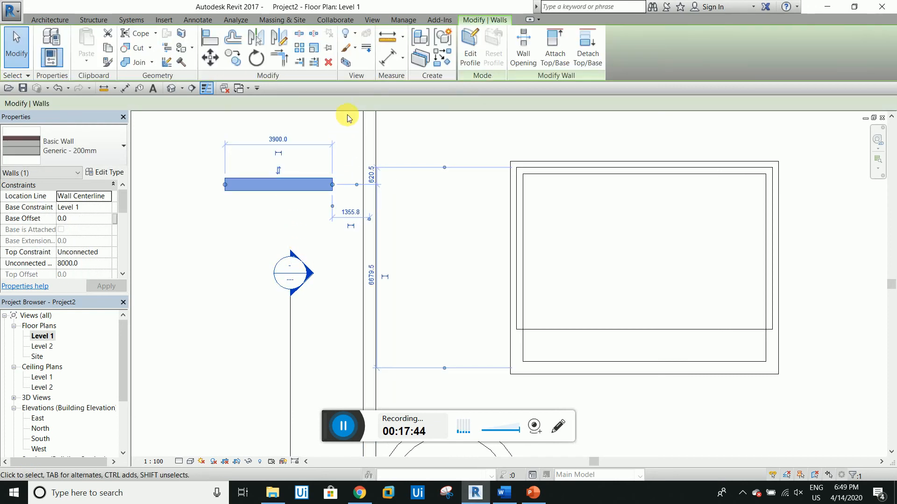
left_click(300, 61)
left_click(365, 164)
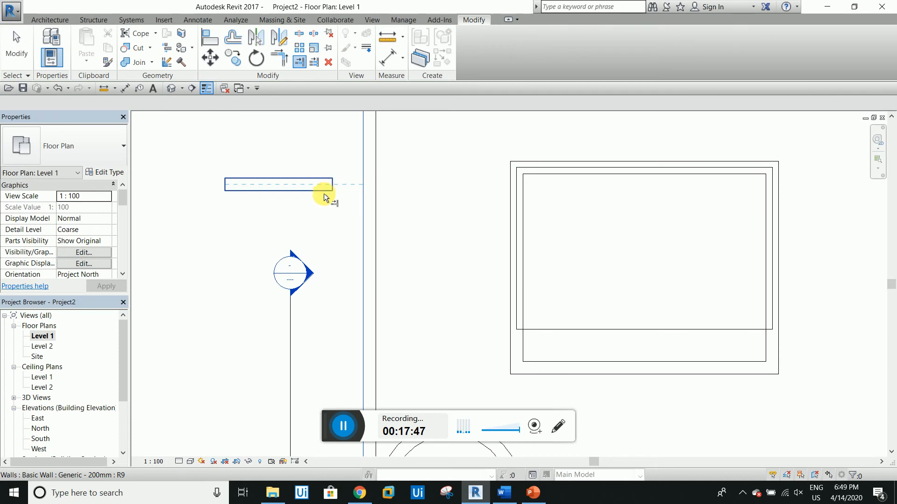
left_click(324, 194)
scroll(429, 232, "down", 2)
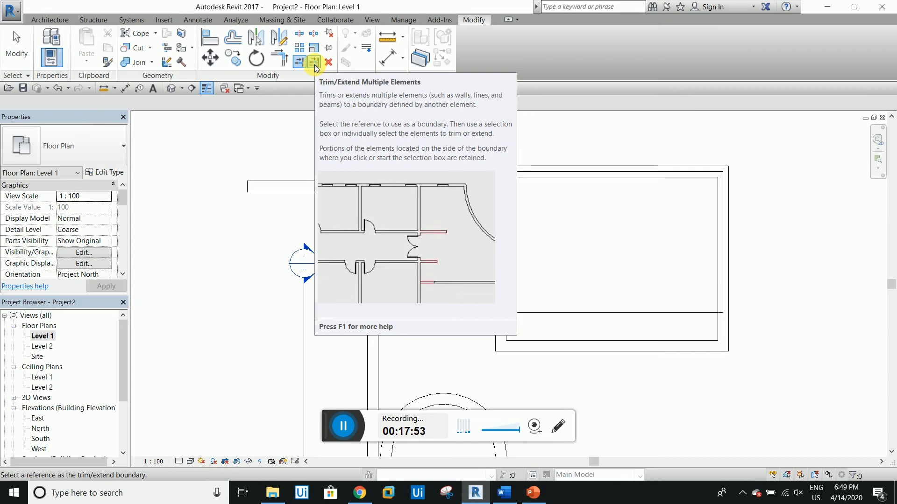
key("Escape")
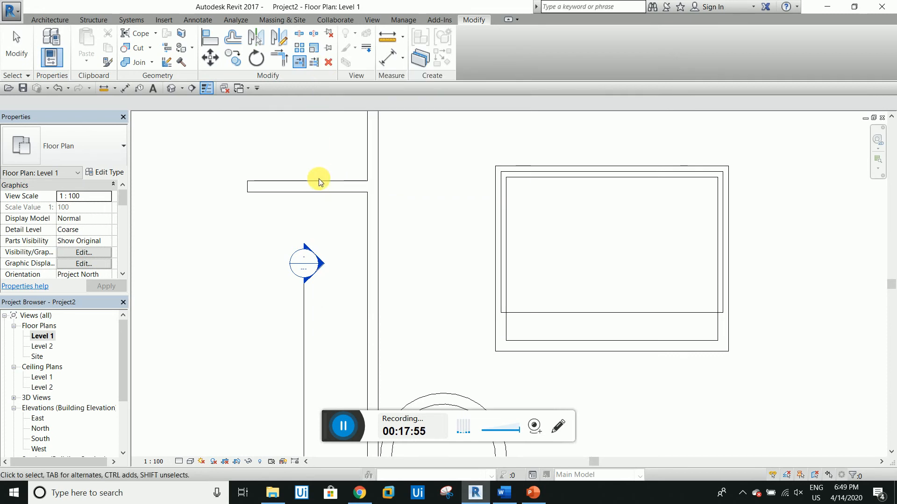
Step: Delete the short horizontal wall attached to the long vertical wall
left_click(318, 190)
left_click(329, 62)
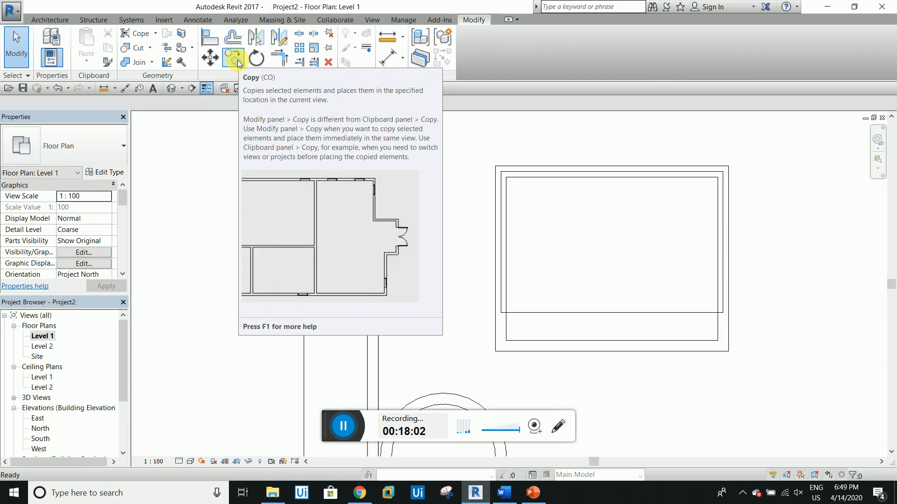
left_click(494, 202)
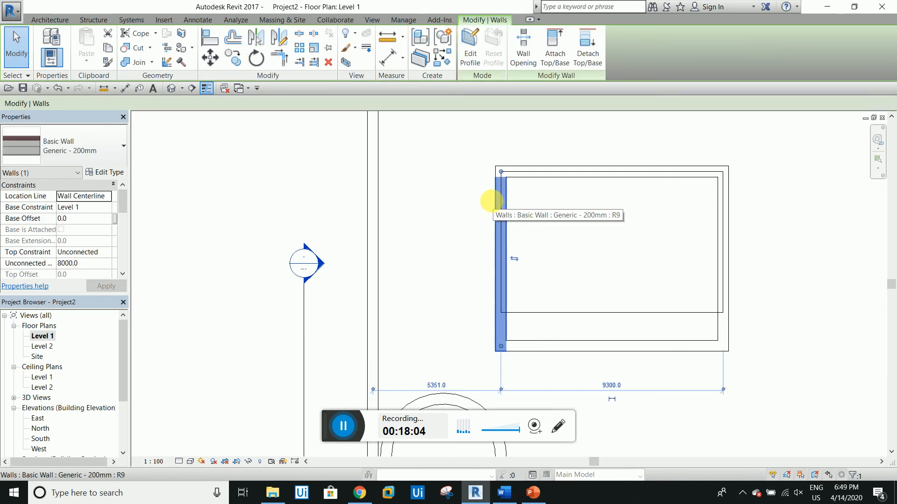
left_click(390, 194)
Step: Copy the long vertical wall a short distance to its west side
left_click(377, 194)
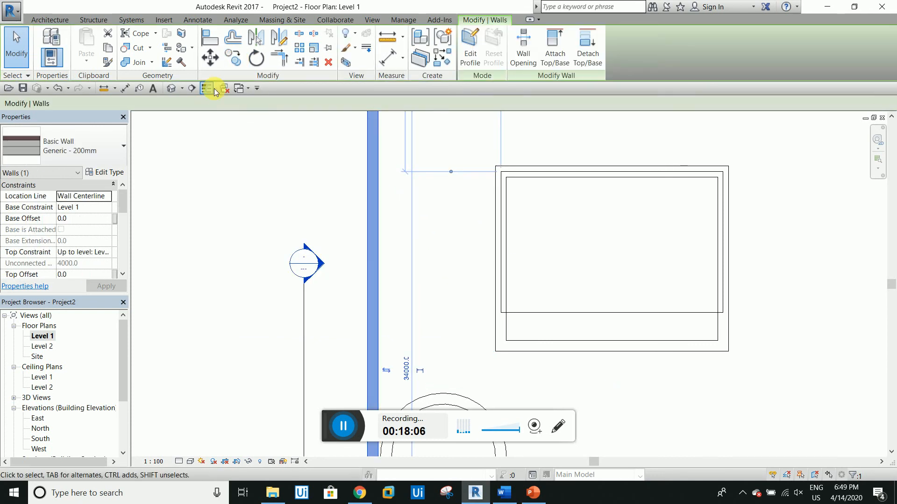
left_click(235, 62)
left_click(376, 221)
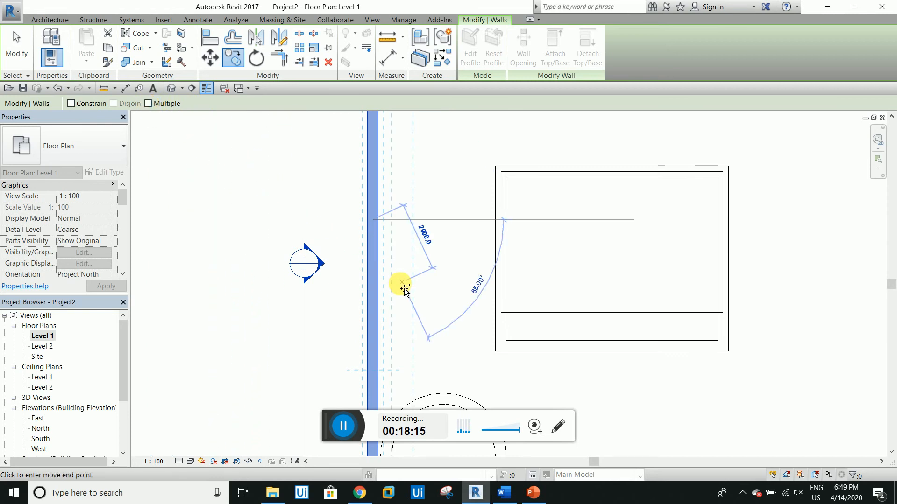
left_click(330, 229)
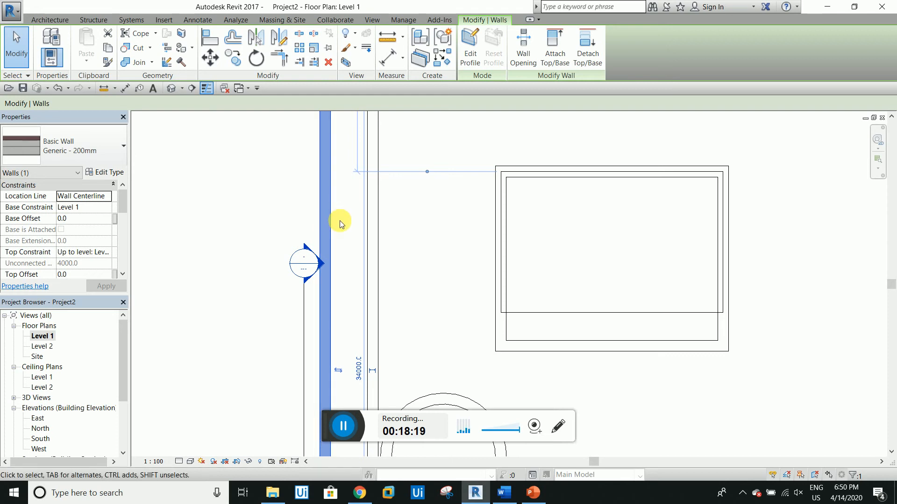
Step: Copy the new vertical wall twice toward the west with Multiple enabled, placing the first copy 2200 mm away
left_click(231, 62)
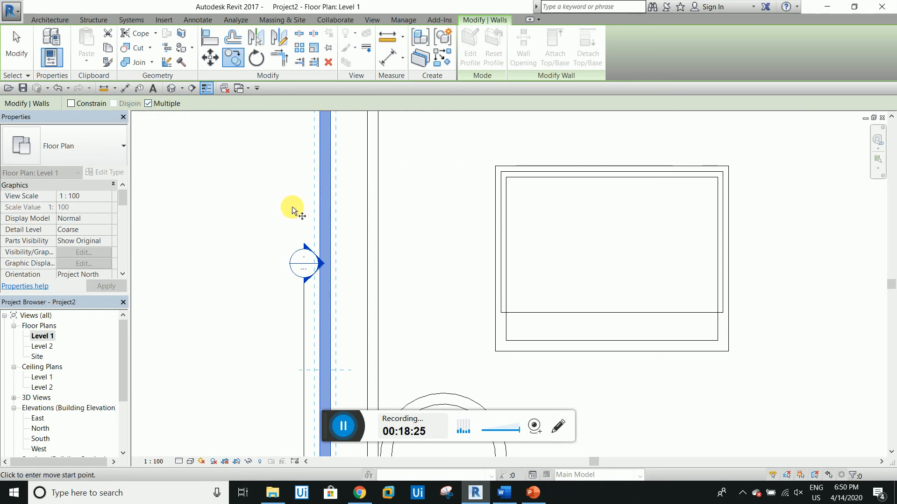
left_click(328, 239)
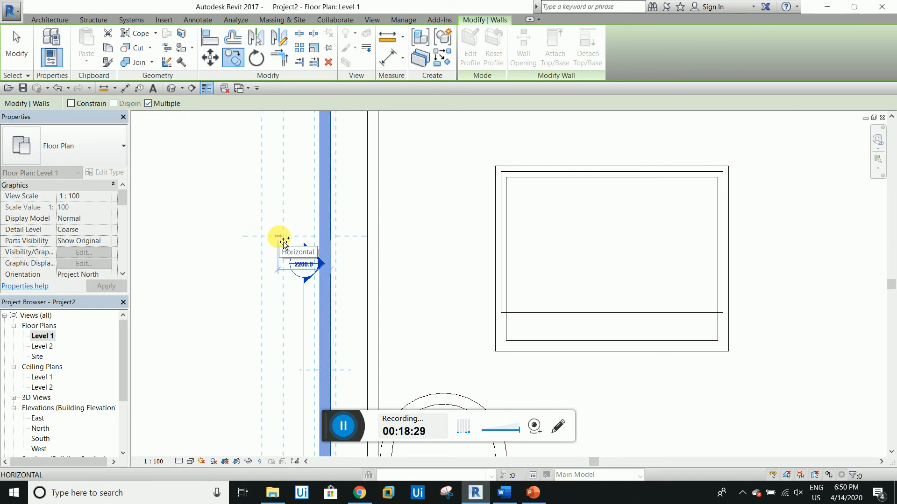
left_click(283, 241)
left_click(236, 242)
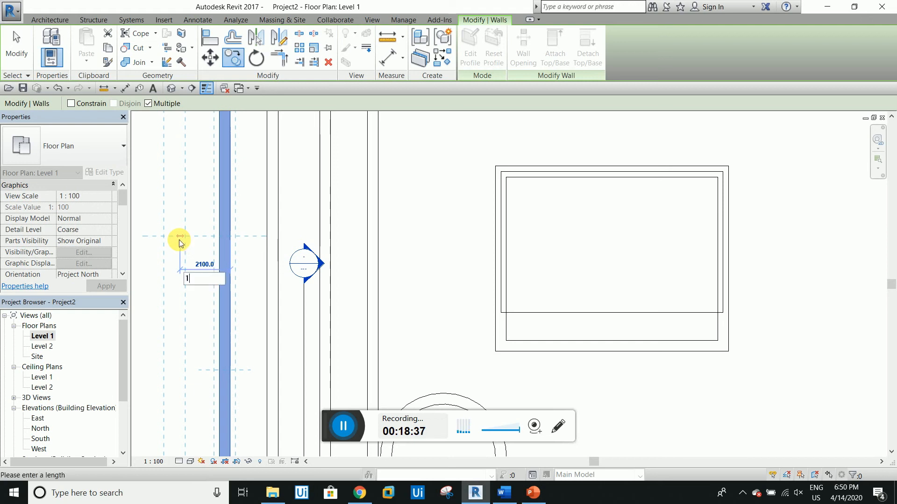
Step: Place one more wall copy at a distance of 6 mm and end the multiple copy
key("BackSpace")
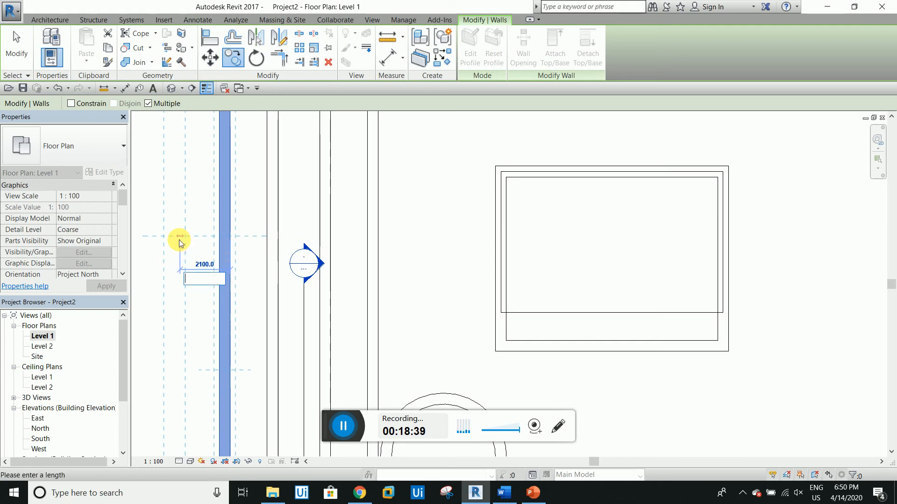
type("6")
key("Return")
scroll(320, 333, "down", 5)
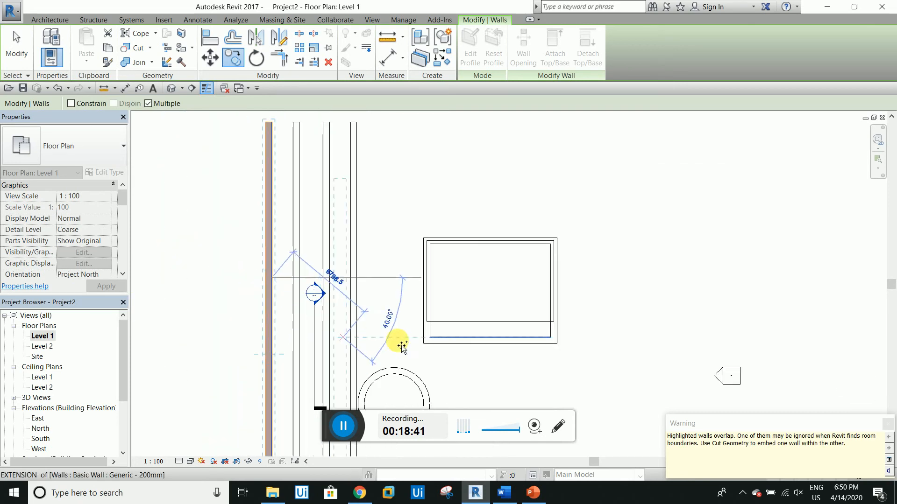
key("Escape")
key("Escape")
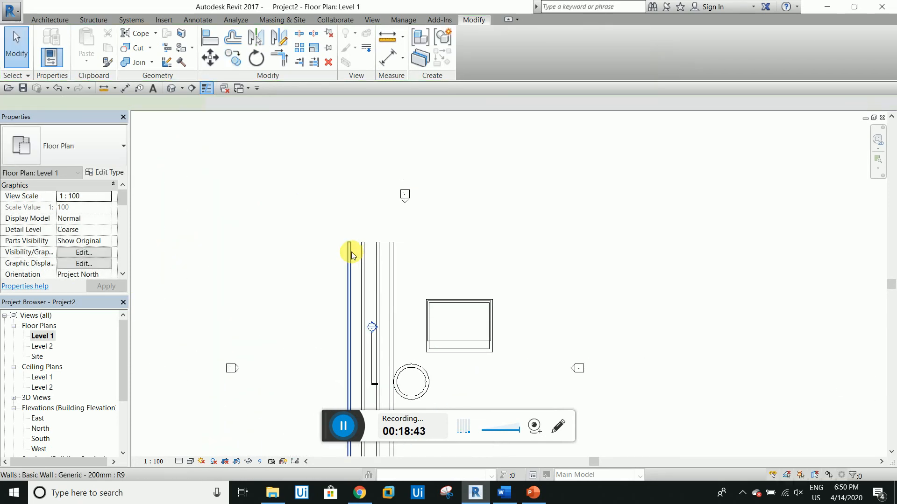
Step: Delete the copied vertical walls west of the original long wall, keeping only the original
left_click(362, 256)
scroll(369, 257, "up", 4)
key("Escape")
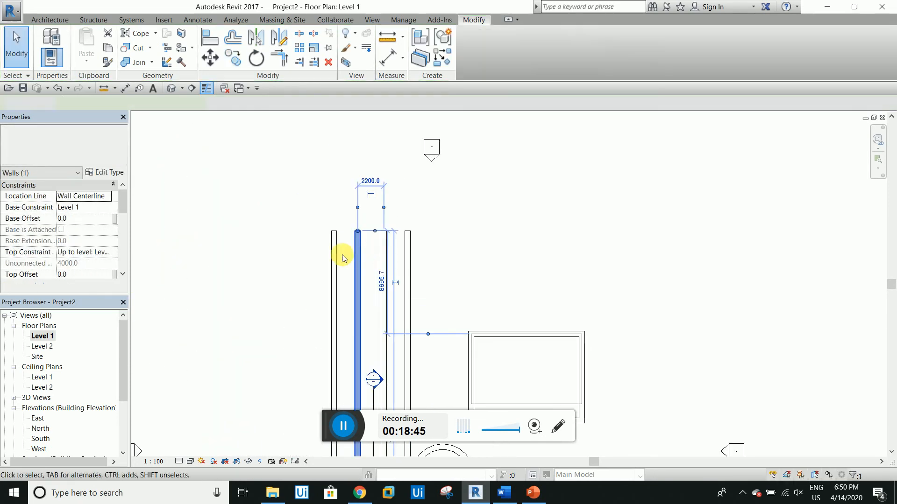
scroll(333, 254, "up", 2)
left_click(333, 251)
key("Delete")
left_click(383, 252)
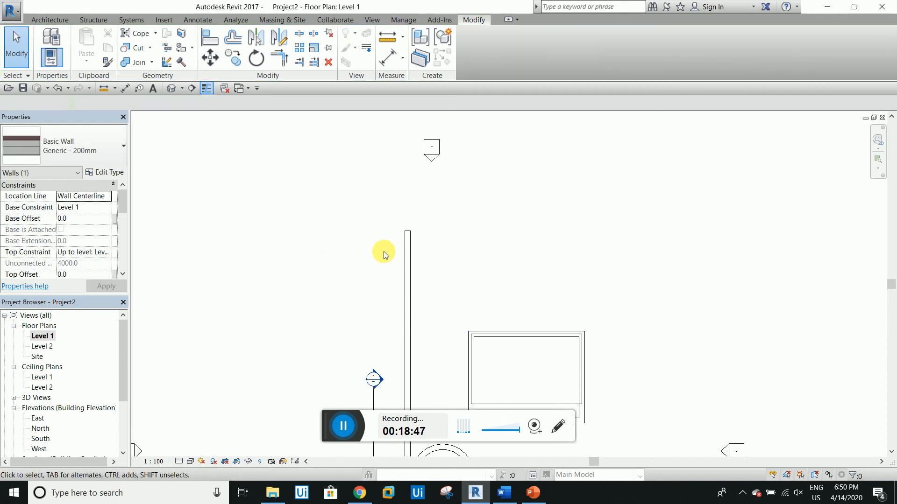
key("Delete")
Step: Offset a copy of the long vertical wall 1000 mm toward its east side
scroll(383, 251, "up", 1)
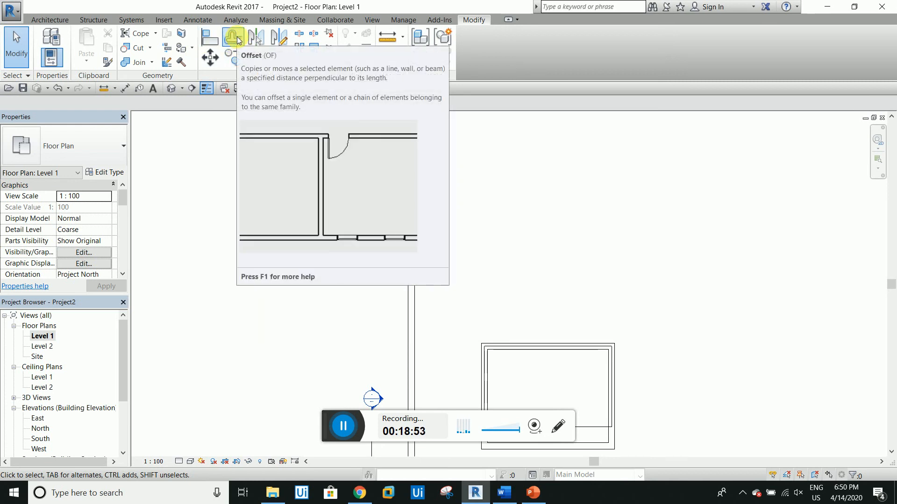
left_click(238, 40)
scroll(439, 134, "down", 3)
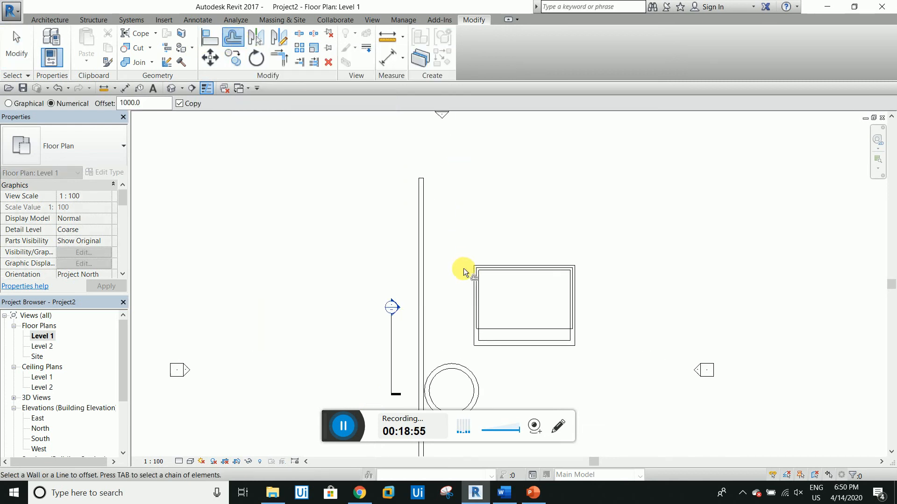
scroll(463, 269, "up", 3)
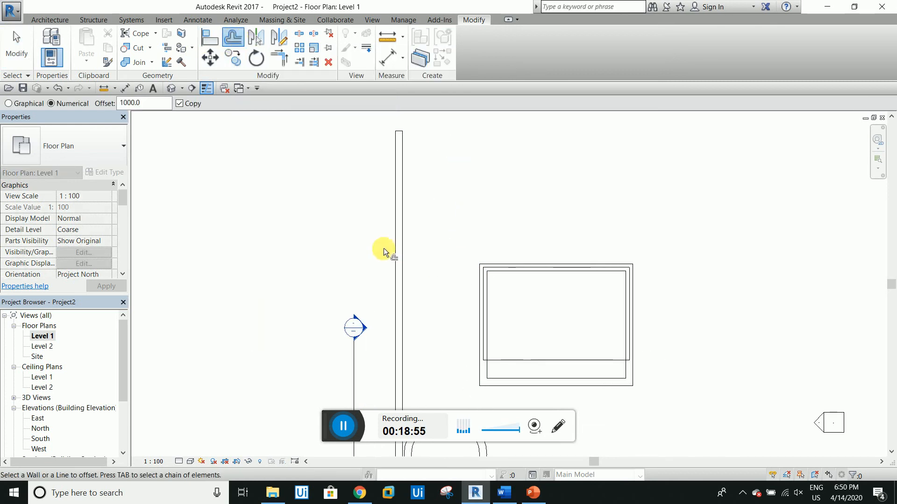
left_click(410, 256)
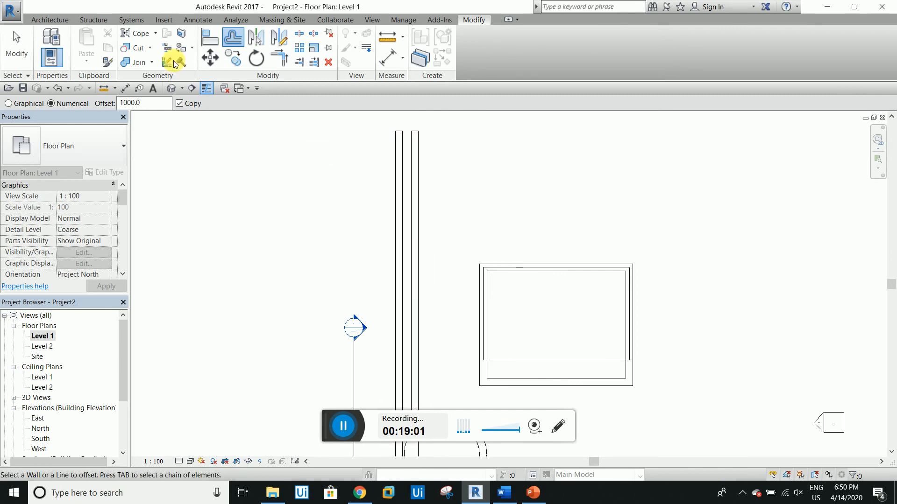
Step: Offset another copy of the original long vertical wall 5000 mm to the west and end the offset
double_click(141, 103)
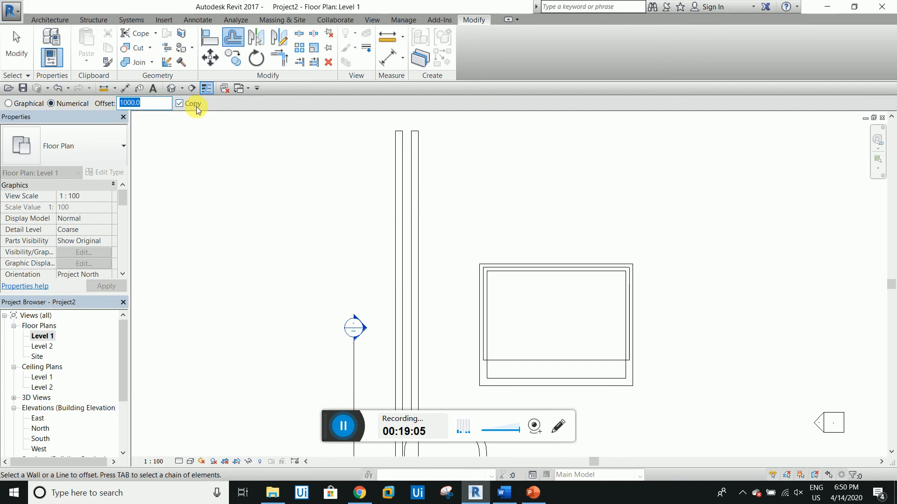
type("5000")
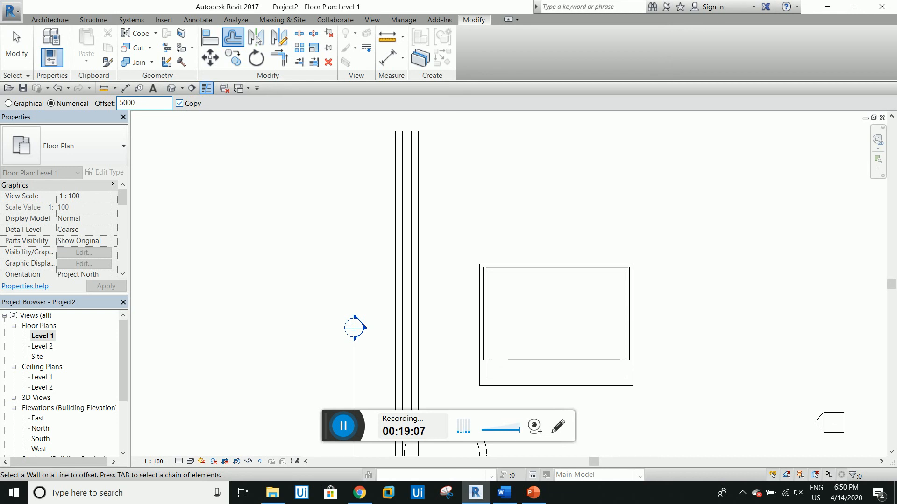
left_click(395, 223)
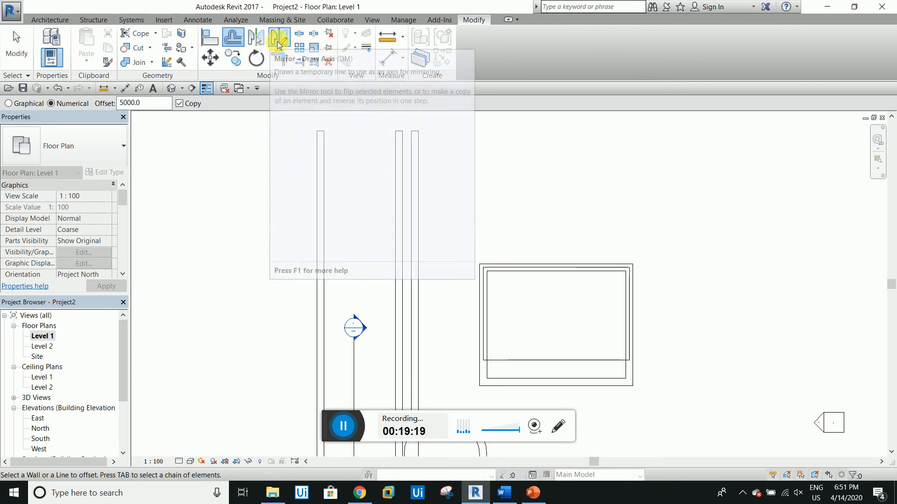
key("Escape")
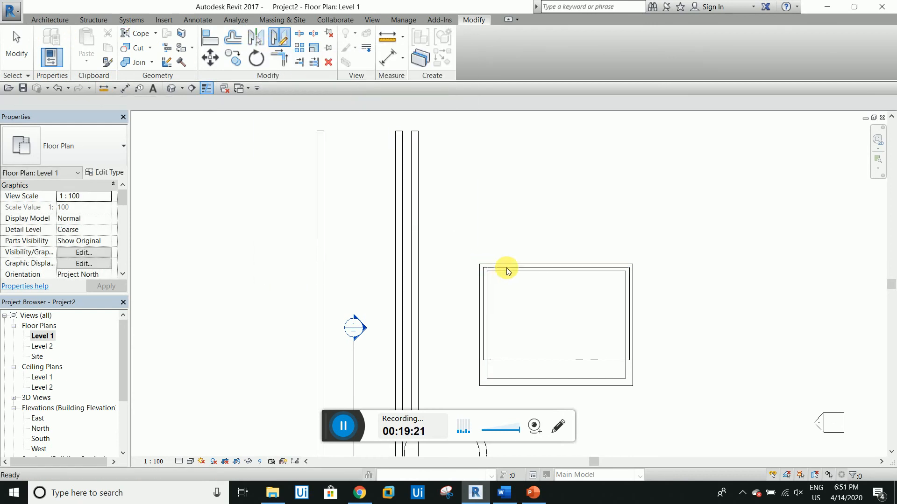
Step: Mirror a copy of the rectangle's lower wall about a horizontal axis drawn at the rectangle's upper edge
left_click(506, 268)
left_click(462, 220)
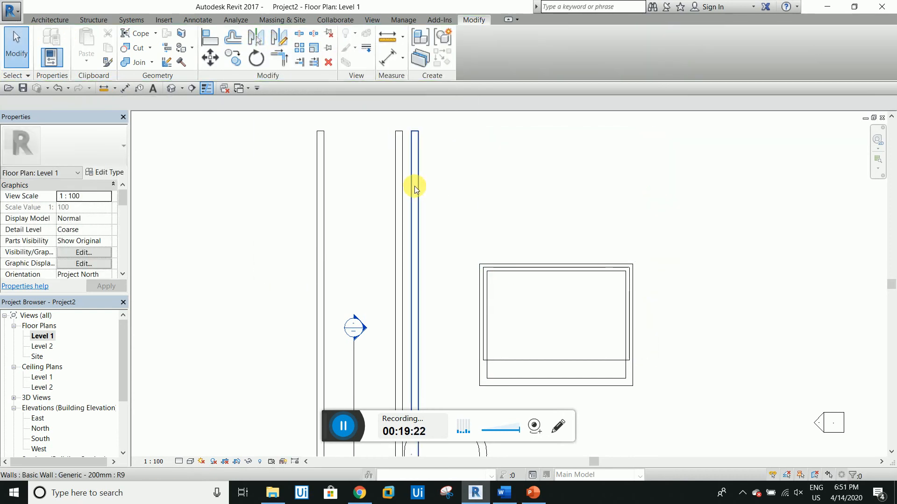
left_click(536, 381)
left_click(278, 38)
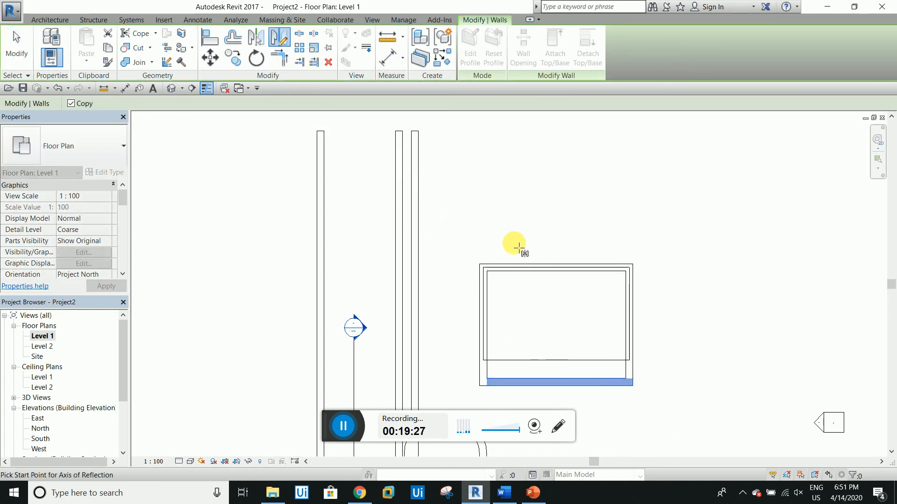
left_click(443, 265)
left_click(494, 163)
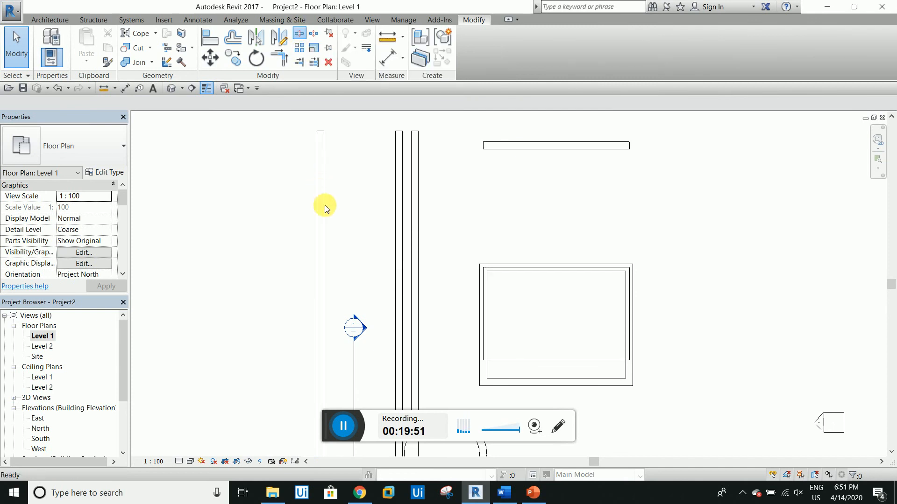
Step: Split the westernmost vertical wall at two points 400 mm apart and select the short piece between them
key("s")
key("l")
scroll(324, 205, "up", 4)
left_click(324, 205)
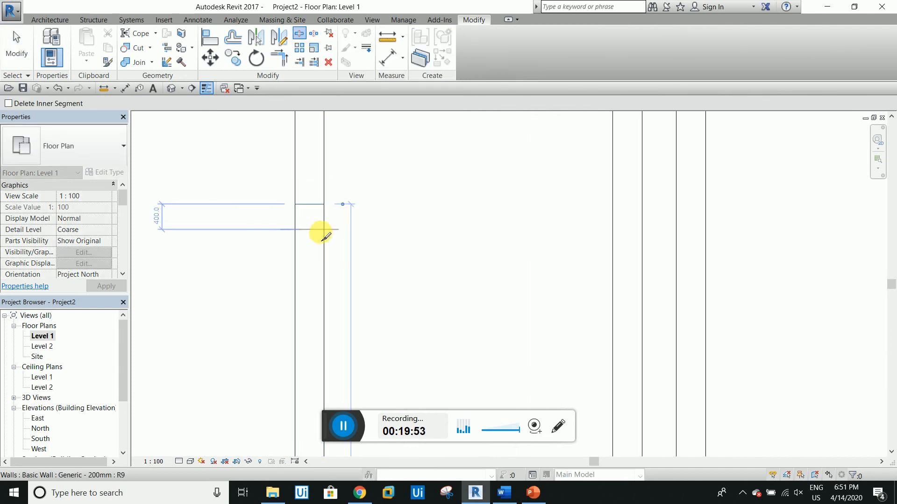
left_click(321, 230)
key("Escape")
left_click(310, 216)
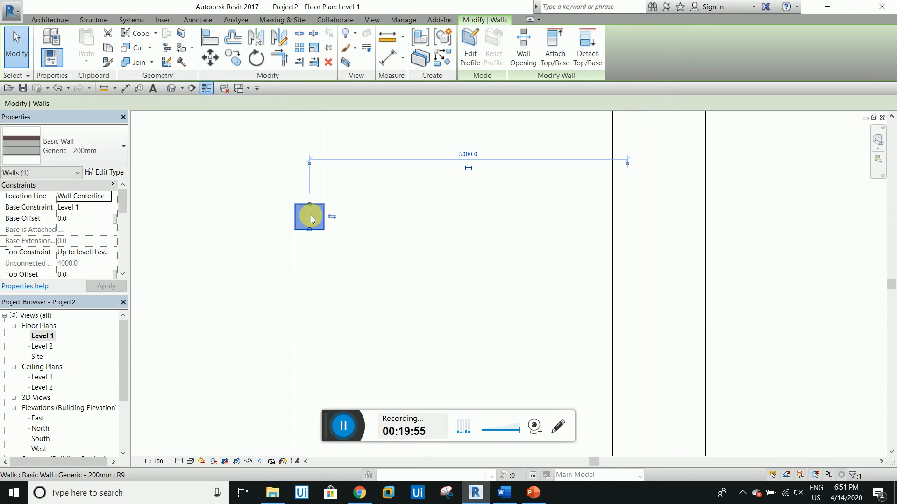
Step: Stretch the upper part of the split wall downward across the short middle piece to the lower part
scroll(310, 215, "down", 1)
scroll(310, 181, "down", 1)
left_click(313, 153)
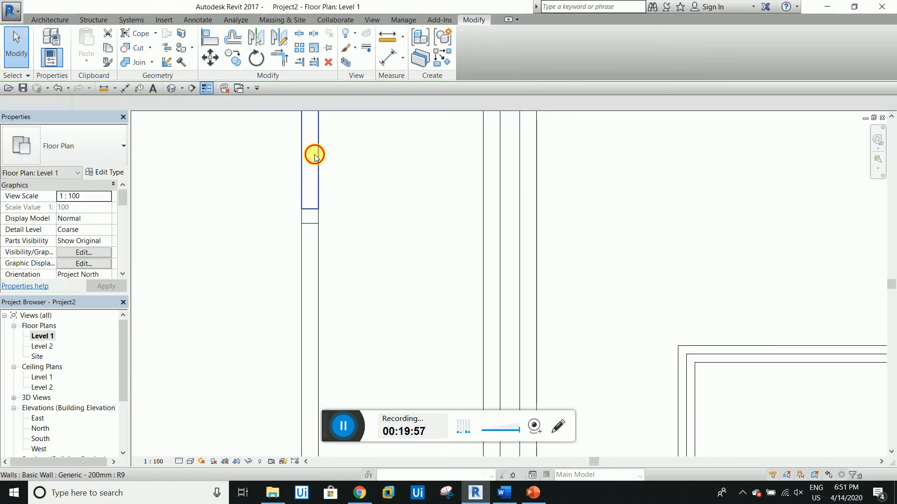
left_click_drag(310, 211, 311, 245)
left_click(297, 225)
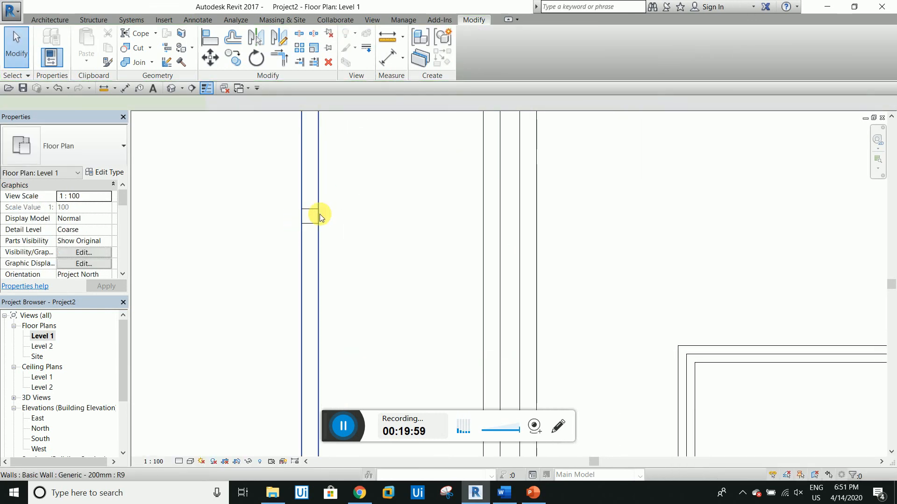
left_click(318, 216)
left_click(313, 216)
left_click(312, 220)
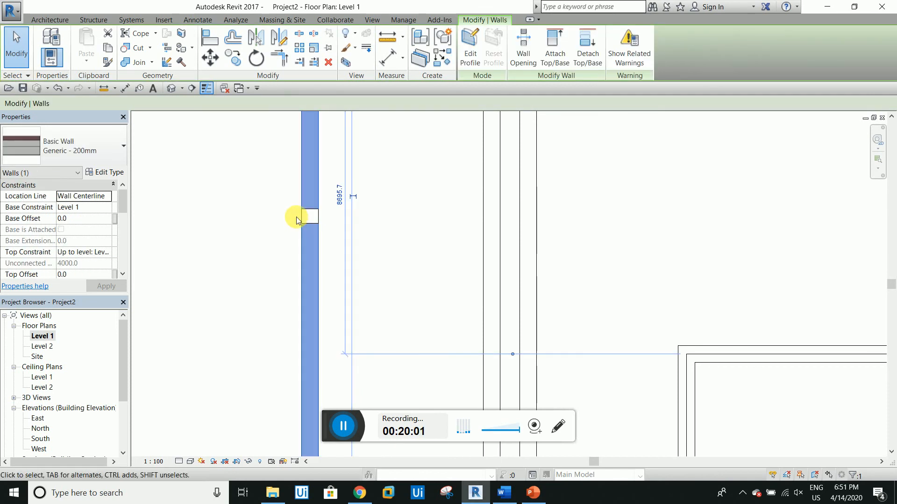
Step: Delete the westernmost long wall and its remaining short middle piece
scroll(313, 233, "up", 3)
key("Escape")
left_click(329, 259)
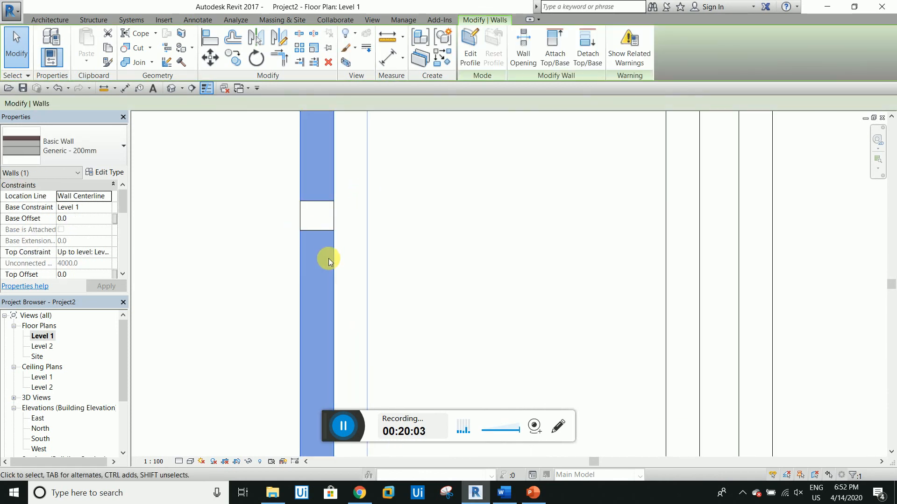
key("Delete")
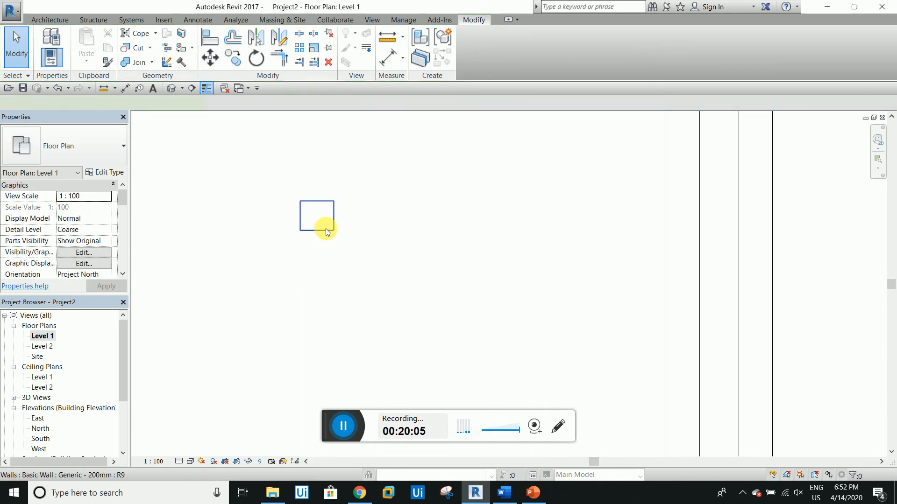
left_click(323, 228)
scroll(327, 233, "down", 3)
key("Escape")
scroll(410, 244, "down", 3)
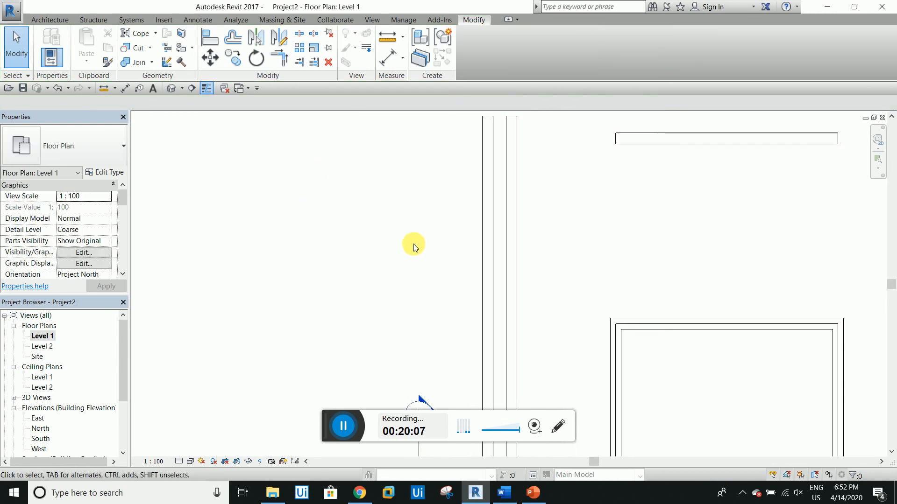
Step: Split the mirrored horizontal wall at four points using Split with Gap and a 25.4 mm joint gap
scroll(464, 213, "down", 1)
left_click(606, 151)
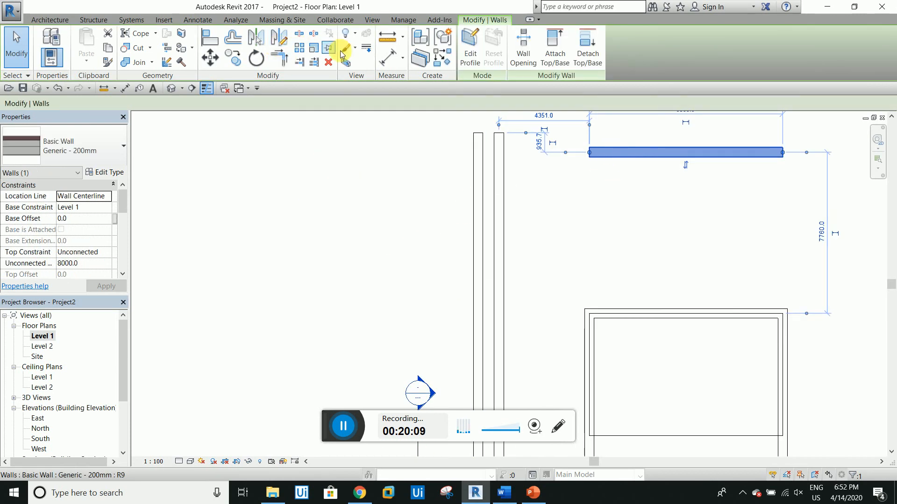
left_click(314, 34)
scroll(677, 126, "up", 4)
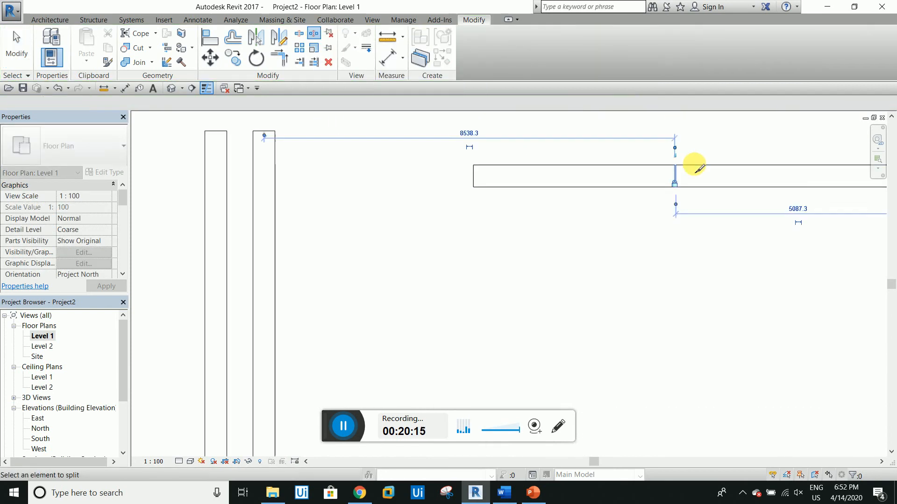
left_click(733, 173)
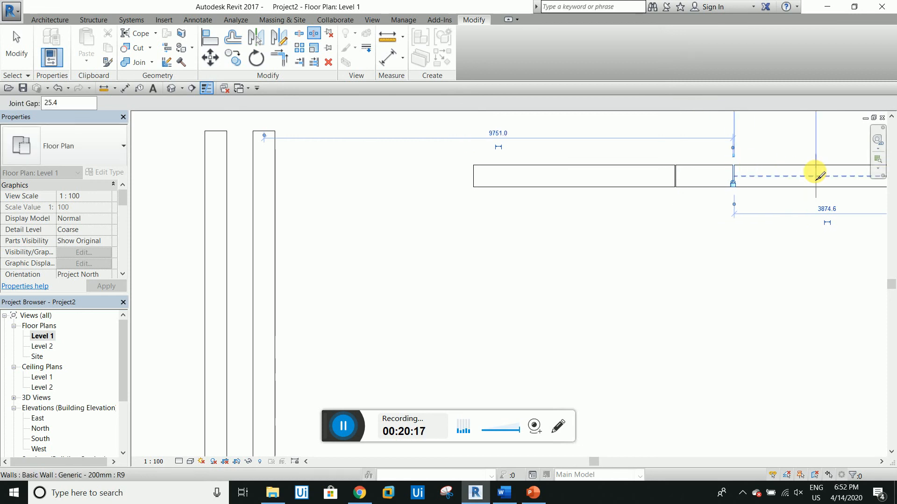
left_click(816, 177)
scroll(736, 164, "down", 3)
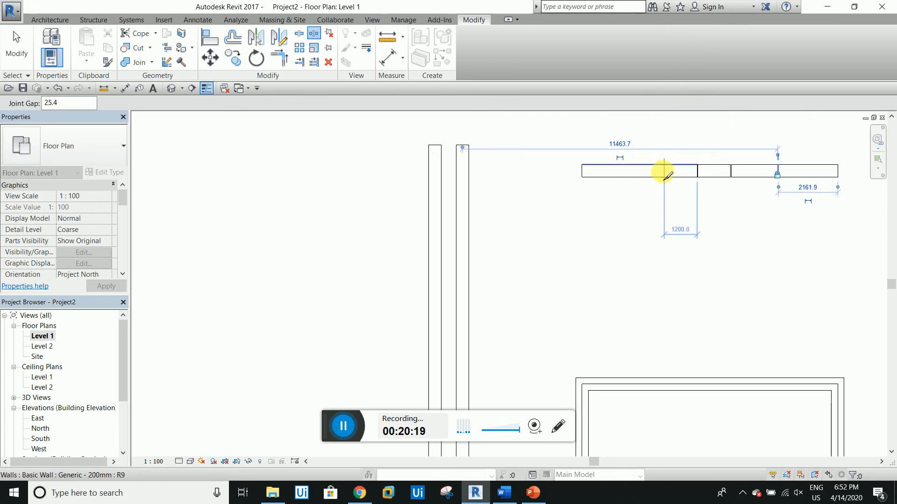
left_click(664, 174)
key("Escape")
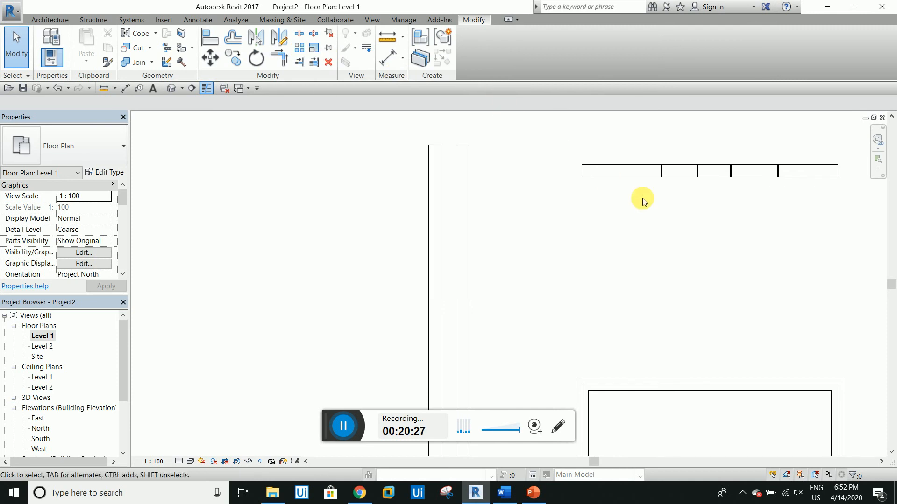
Step: Move the second piece of the gap-split wall south, taking the row to 5800 mm from the rectangle
scroll(642, 196, "up", 2)
left_click(664, 167)
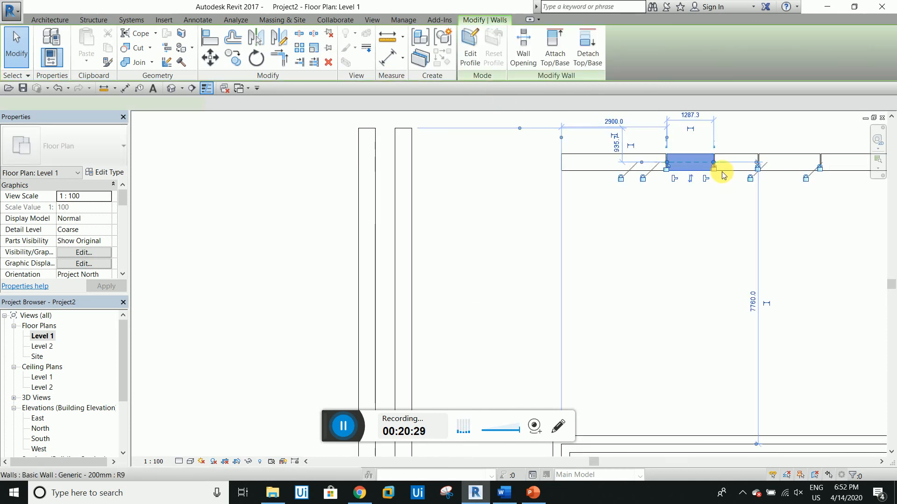
key("Escape")
left_click(687, 156)
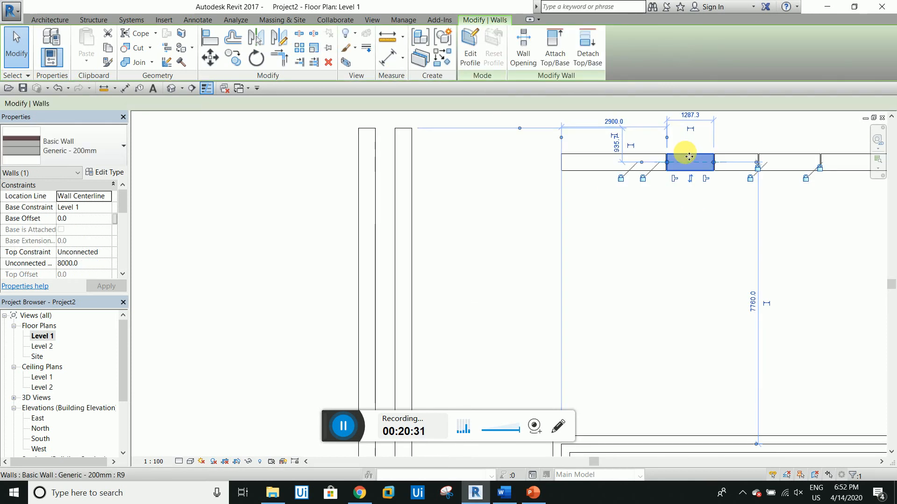
left_click_drag(687, 165, 691, 231)
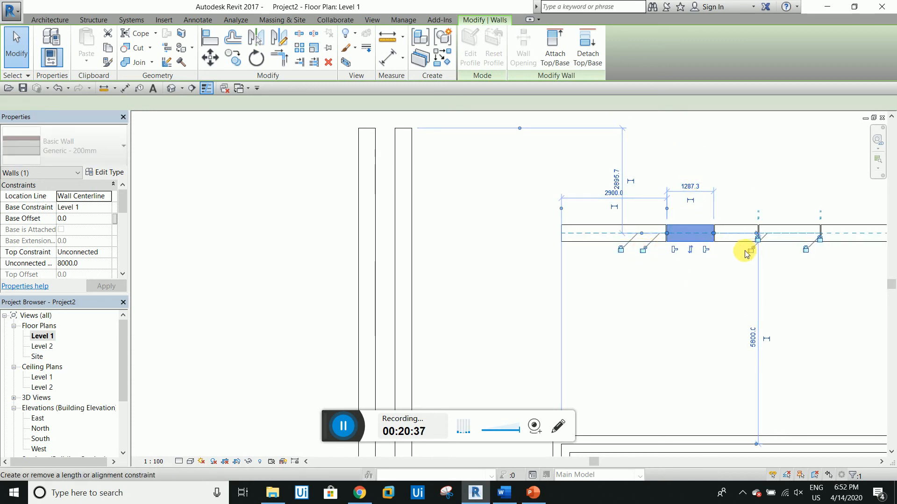
key("Escape")
Step: Move the second wall piece about 2000 mm back north and slightly west, and delete the overlapping first piece
left_click(688, 237)
left_click_drag(687, 237, 667, 164)
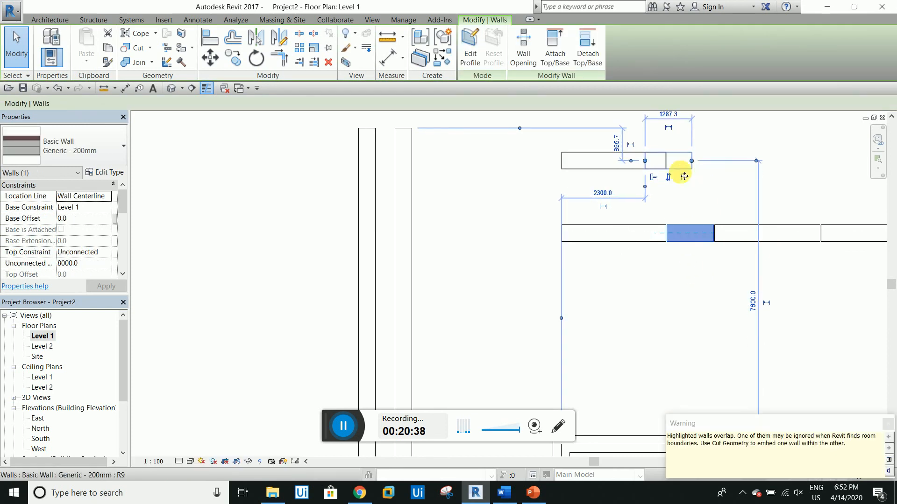
key("Escape")
left_click(624, 164)
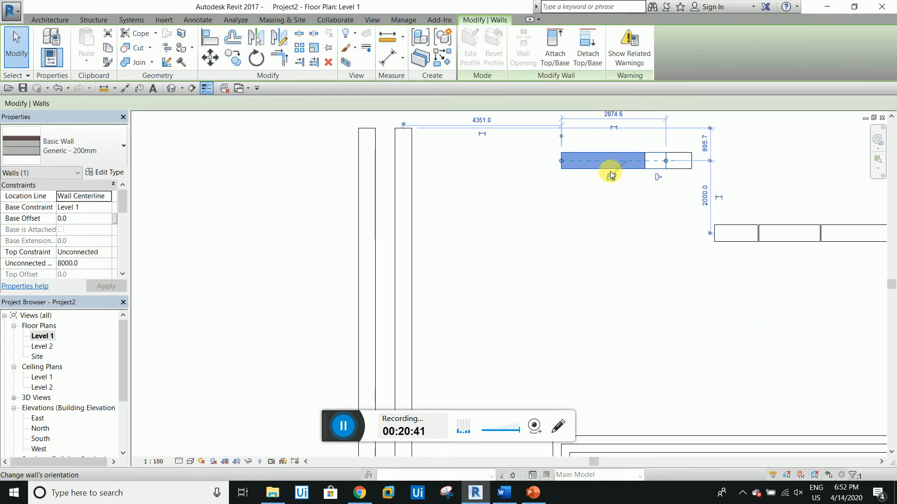
key("Delete")
Step: Array the short wall piece linearly southward as 10 grouped items, with the second item 1300 mm away
left_click(658, 165)
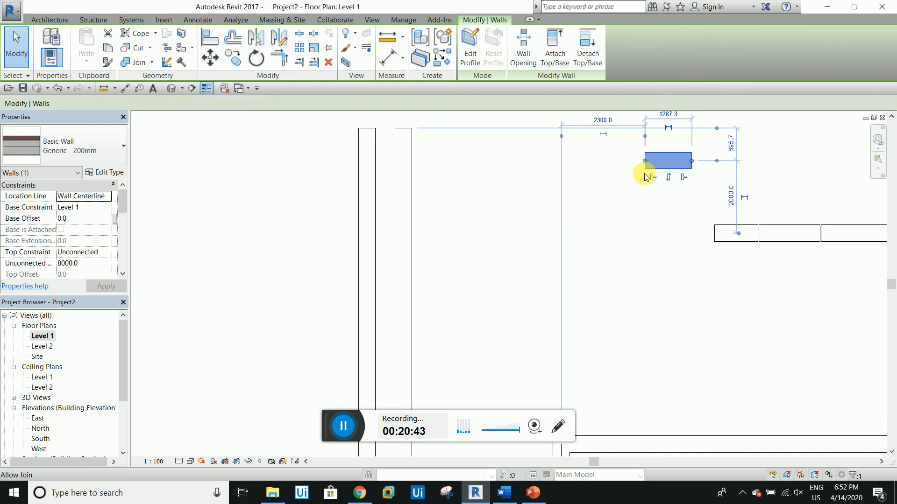
left_click(299, 51)
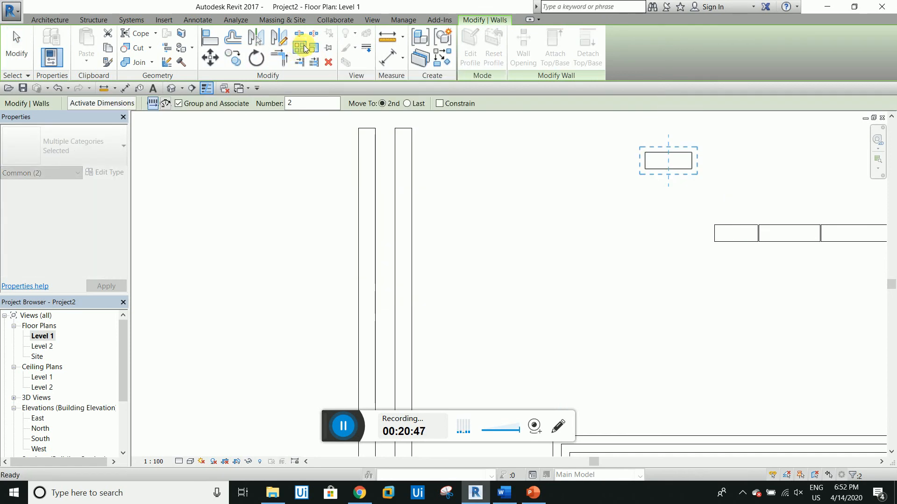
left_click(646, 169)
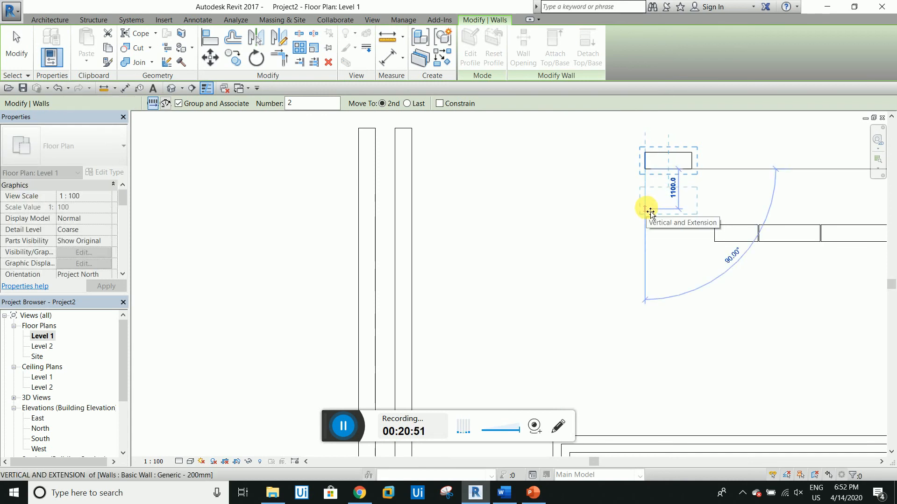
left_click(301, 105)
type("10")
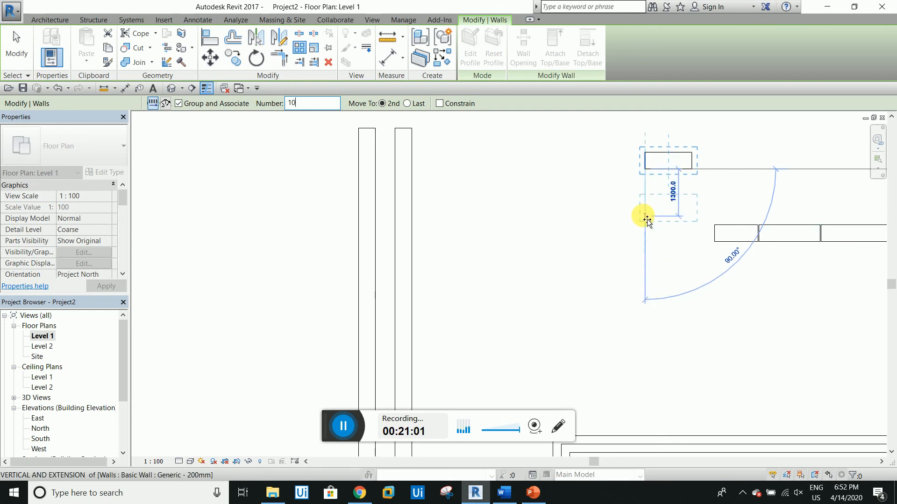
left_click(645, 218)
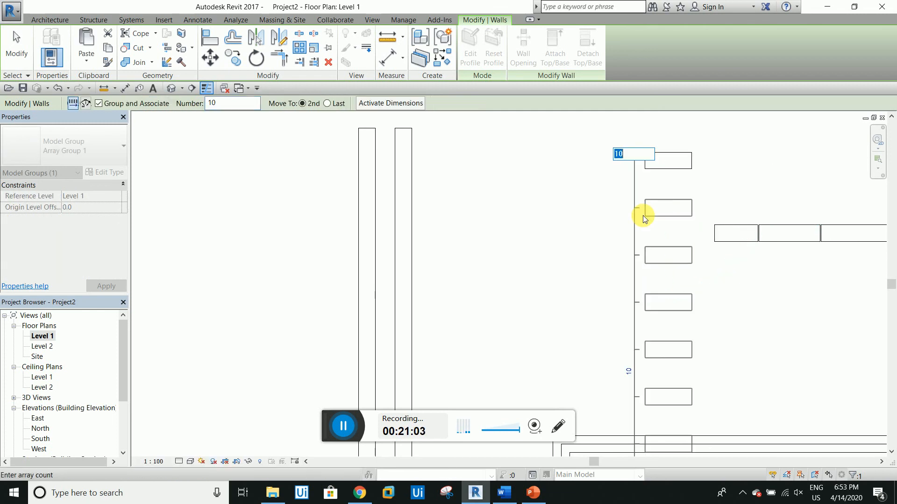
Step: Change the array count to 12, accept the overlapping-walls warning and deselect the array
scroll(643, 215, "down", 5)
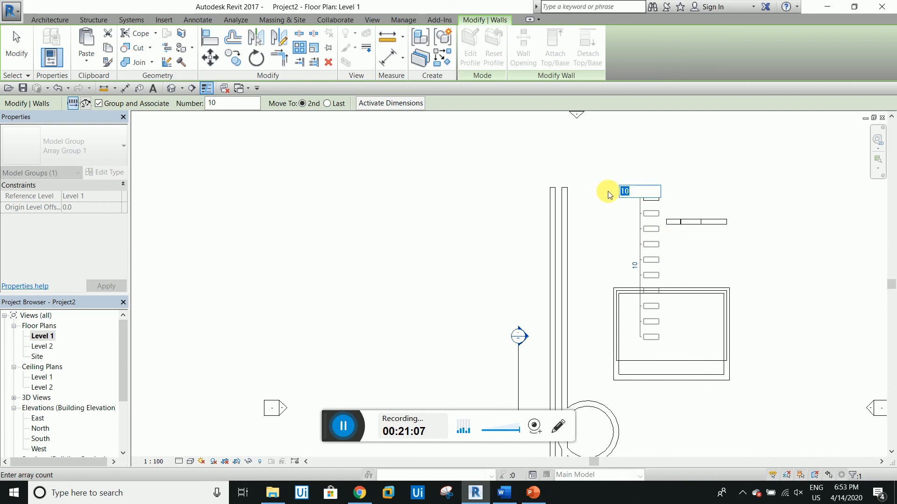
type("12")
key("Return")
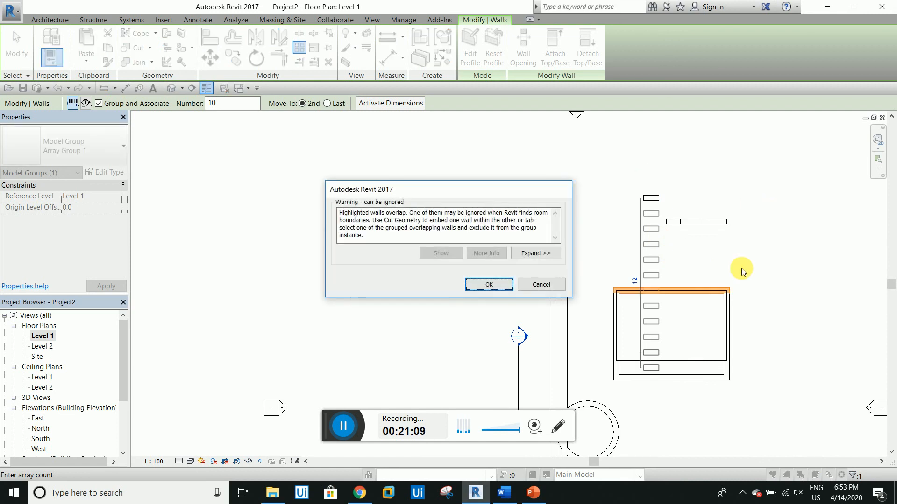
left_click(498, 283)
left_click(678, 308)
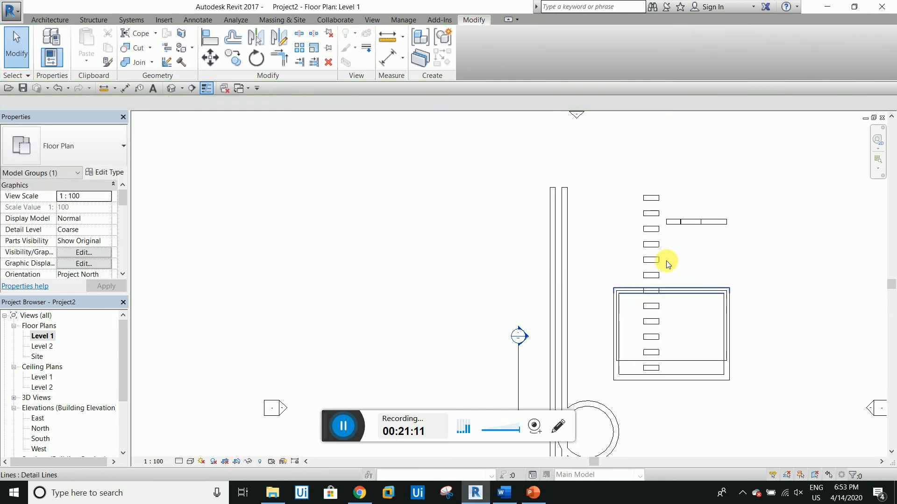
scroll(640, 201, "up", 2)
scroll(636, 205, "down", 2)
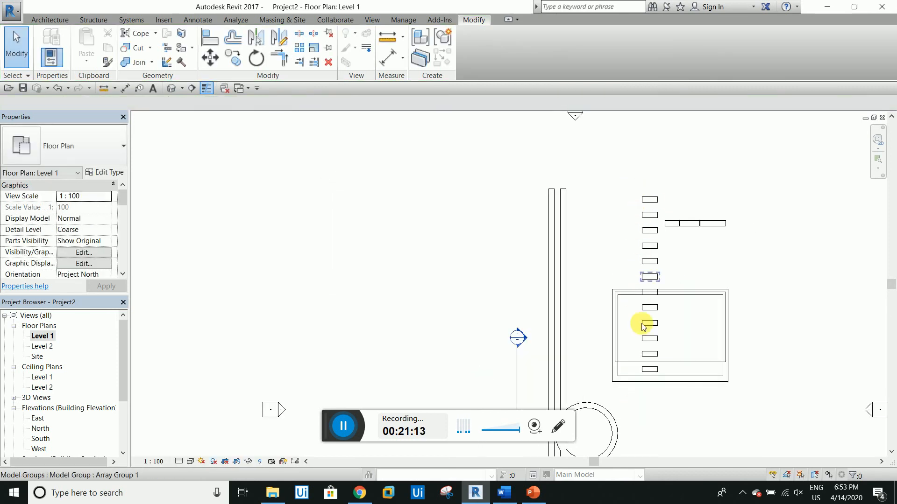
scroll(628, 234, "up", 2)
scroll(659, 196, "down", 3)
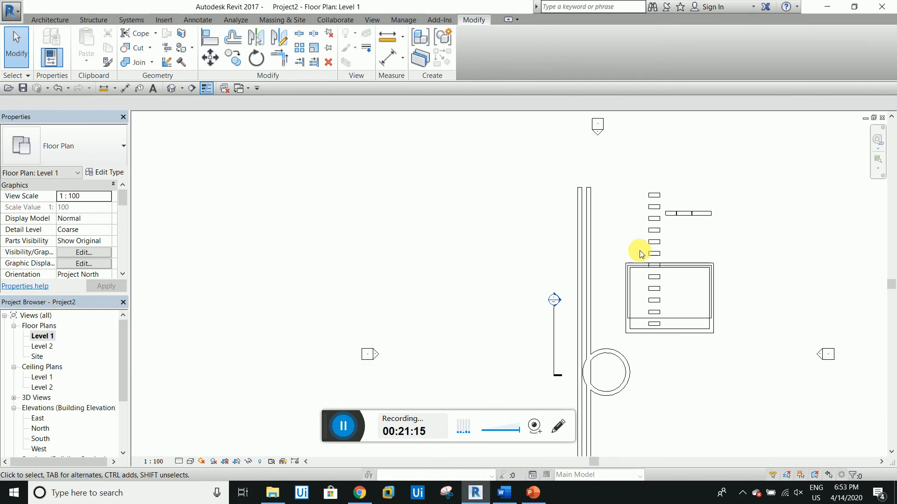